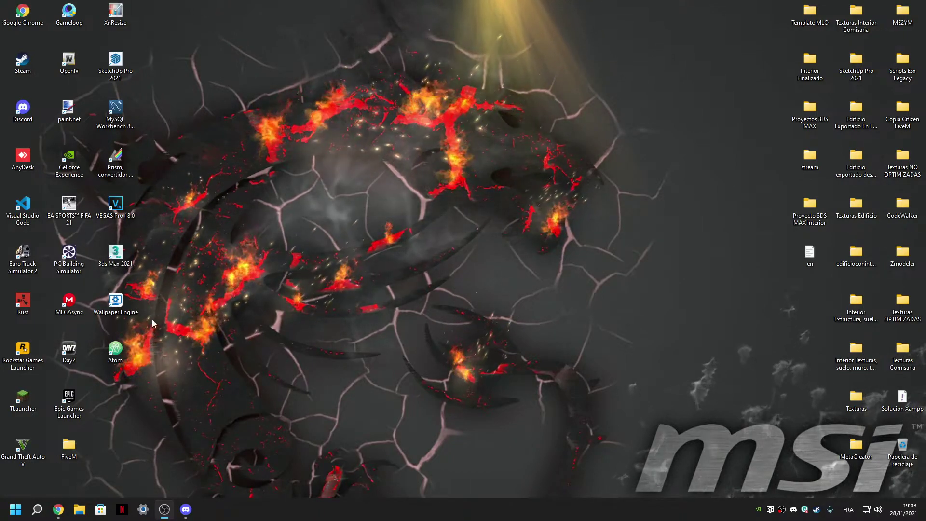
Step: Bring Chrome back and flip between the PlumeESX recipe post and the FiveM artifacts page
{"action": "mouse_move", "coordinate": [58, 509]}
{"action": "left_click", "coordinate": [149, 465]}
{"action": "left_click", "coordinate": [139, 5]}
{"action": "left_click", "coordinate": [80, 7]}
{"action": "left_click", "coordinate": [152, 5]}
{"action": "left_click", "coordinate": [79, 8]}
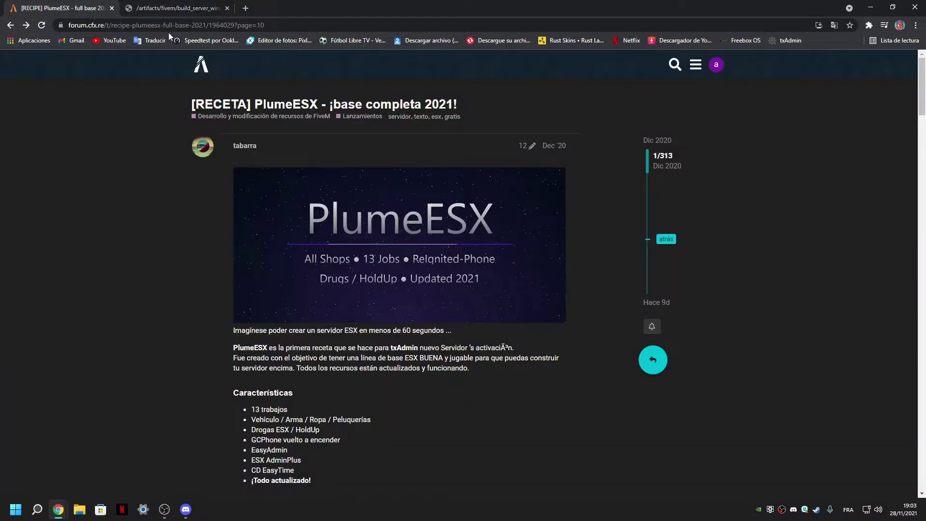
{"action": "double_click", "coordinate": [189, 25]}
{"action": "triple_click", "coordinate": [202, 26]}
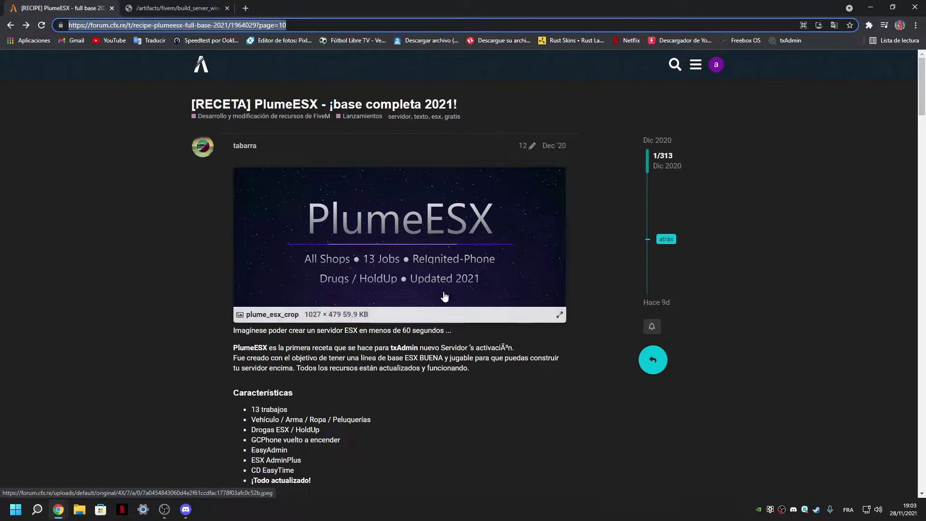
Step: Read the recipe post's introduction and its Control S key list, including Teléfono
{"action": "scroll", "coordinate": [168, 274], "scroll_direction": "down", "scroll_amount": 2}
{"action": "right_click", "coordinate": [162, 265]}
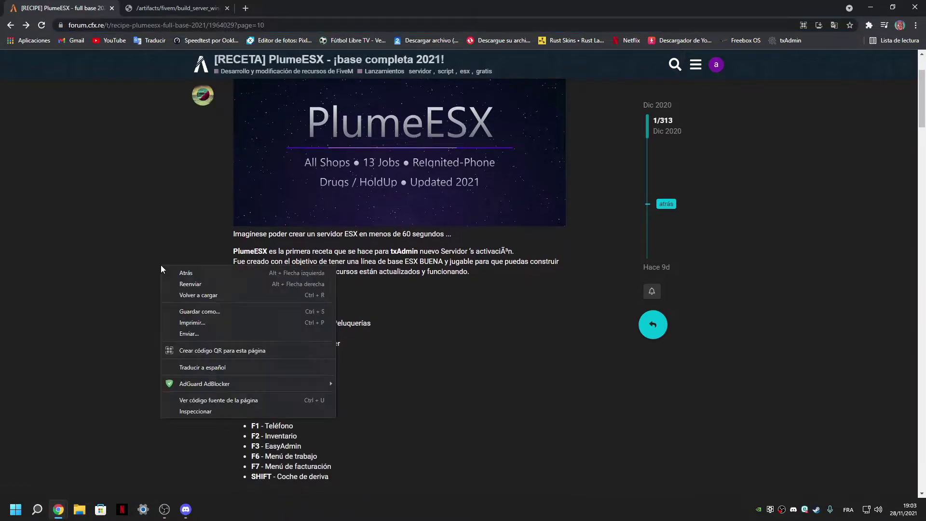
{"action": "left_click", "coordinate": [143, 216]}
{"action": "scroll", "coordinate": [318, 340], "scroll_direction": "up", "scroll_amount": 2}
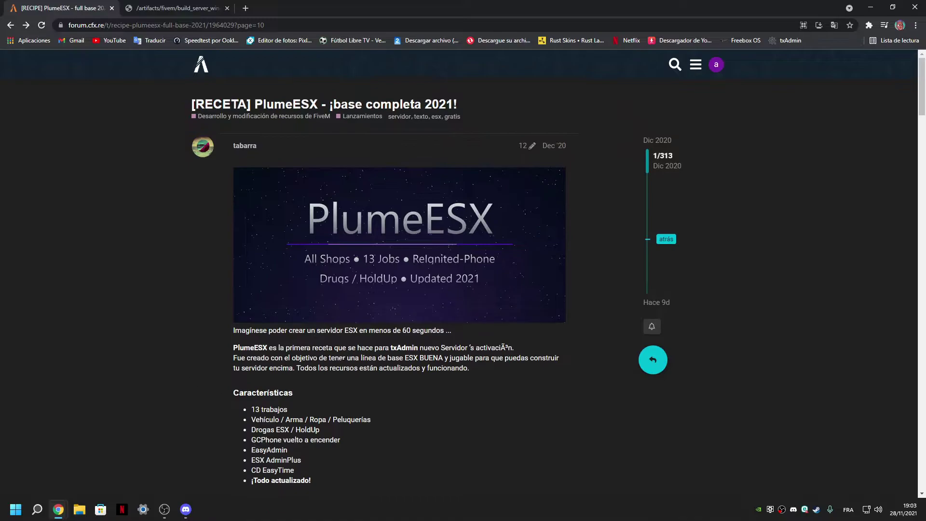
{"action": "left_click_drag", "start_coordinate": [234, 347], "coordinate": [499, 366]}
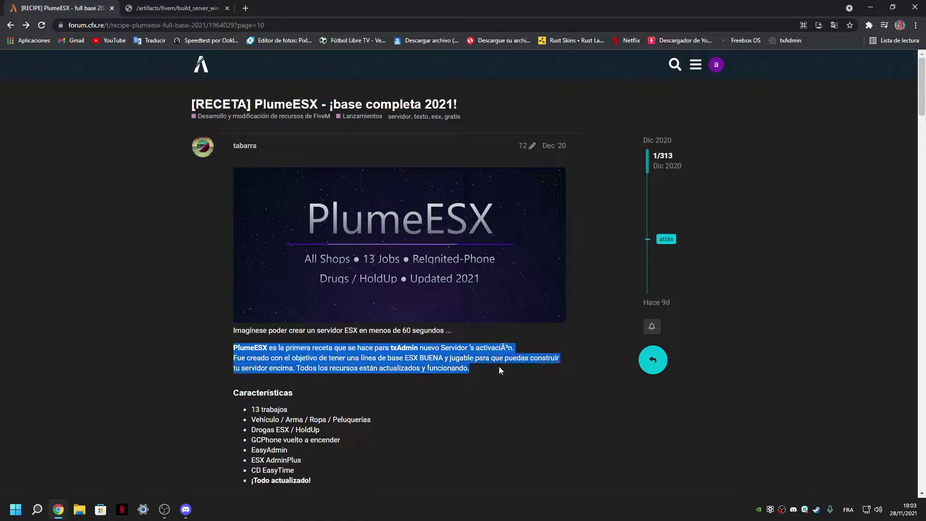
{"action": "left_click", "coordinate": [540, 384]}
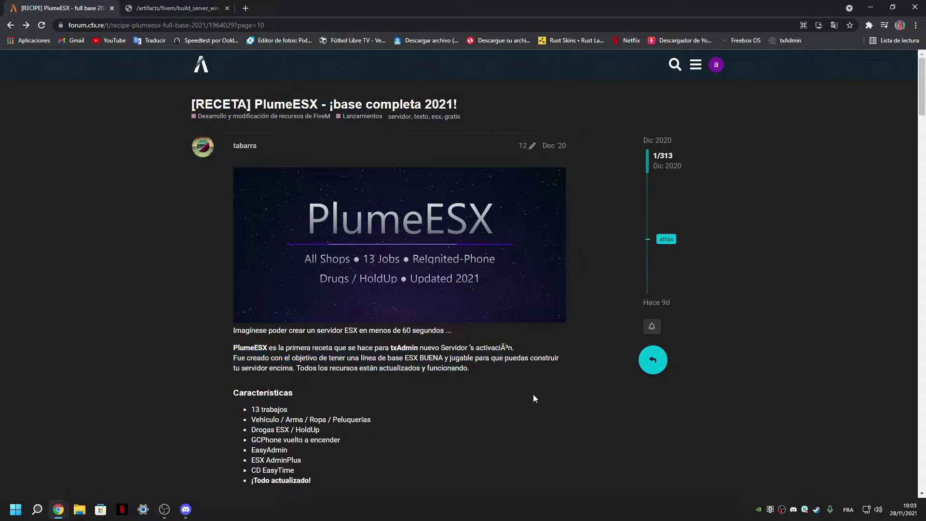
{"action": "scroll", "coordinate": [326, 393], "scroll_direction": "down", "scroll_amount": 2}
{"action": "left_click_drag", "start_coordinate": [234, 296], "coordinate": [346, 384]}
{"action": "scroll", "coordinate": [229, 362], "scroll_direction": "down", "scroll_amount": 1}
{"action": "left_click_drag", "start_coordinate": [229, 362], "coordinate": [321, 429]}
{"action": "left_click", "coordinate": [356, 424]}
{"action": "left_click_drag", "start_coordinate": [266, 377], "coordinate": [330, 377]}
{"action": "left_click", "coordinate": [364, 369]}
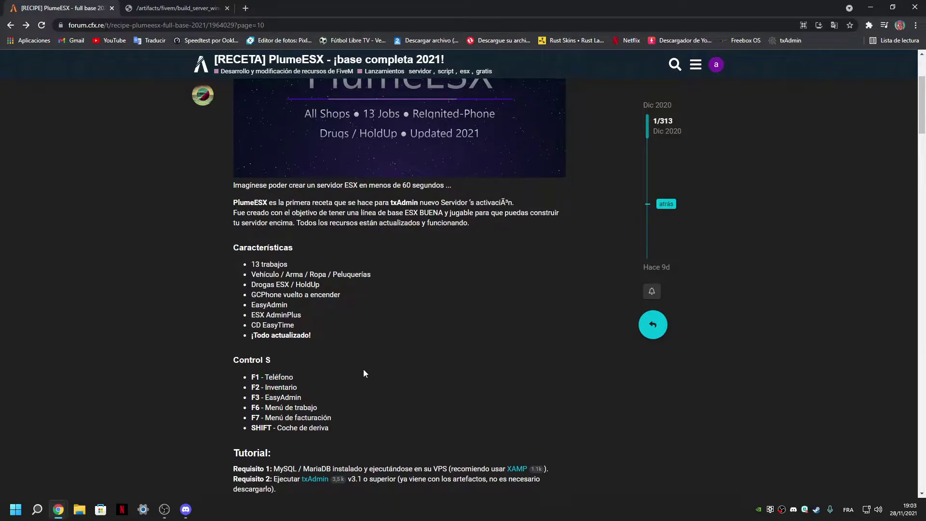
Step: Review the MySQL/MariaDB requirement with the XAMPP recommendation, then go to the server builds list
{"action": "scroll", "coordinate": [363, 369], "scroll_direction": "down", "scroll_amount": 2}
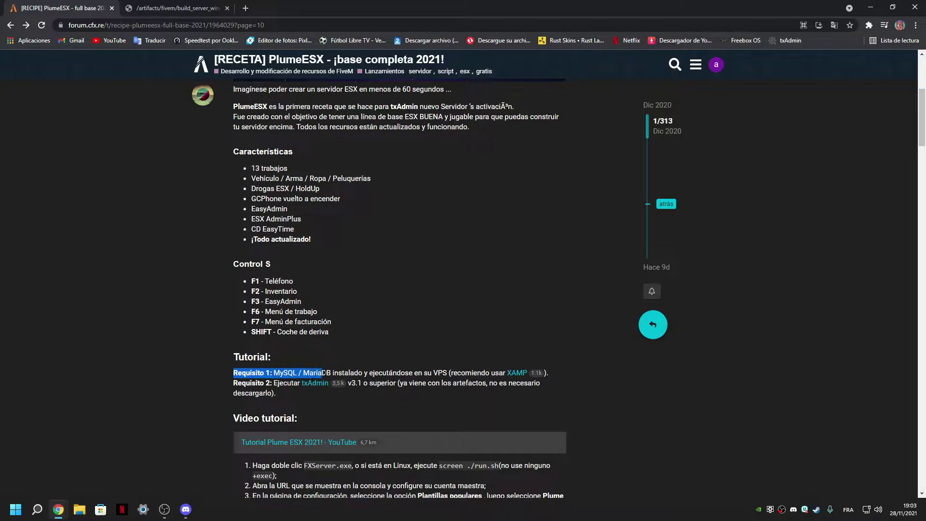
{"action": "left_click", "coordinate": [472, 368]}
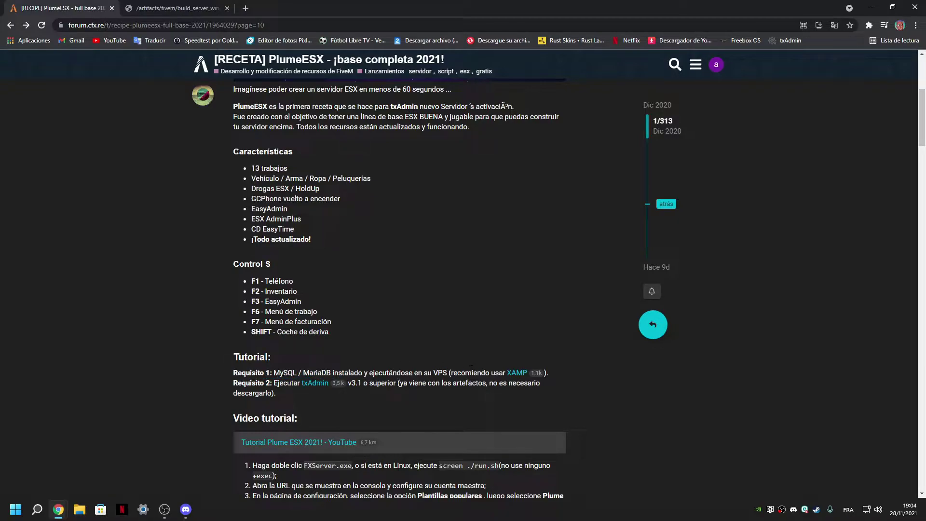
{"action": "double_click", "coordinate": [285, 373]}
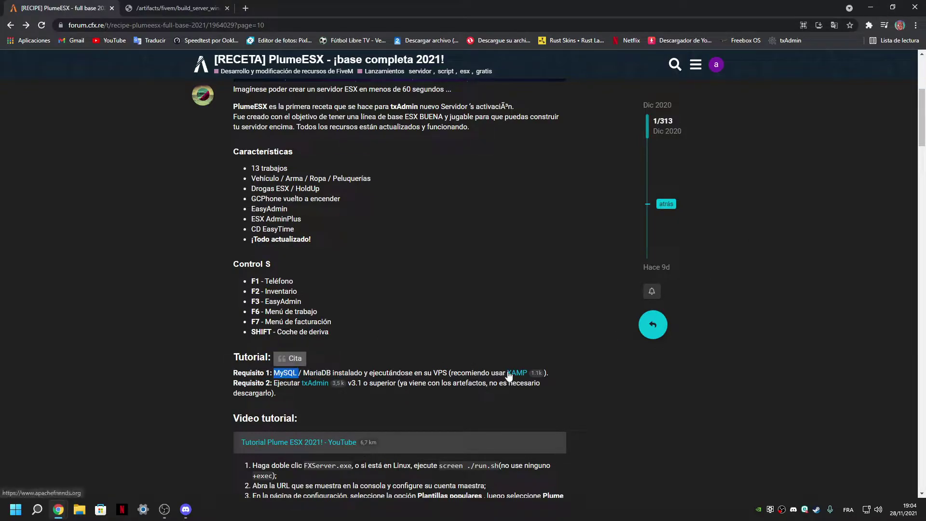
{"action": "left_click_drag", "start_coordinate": [505, 373], "coordinate": [540, 373]}
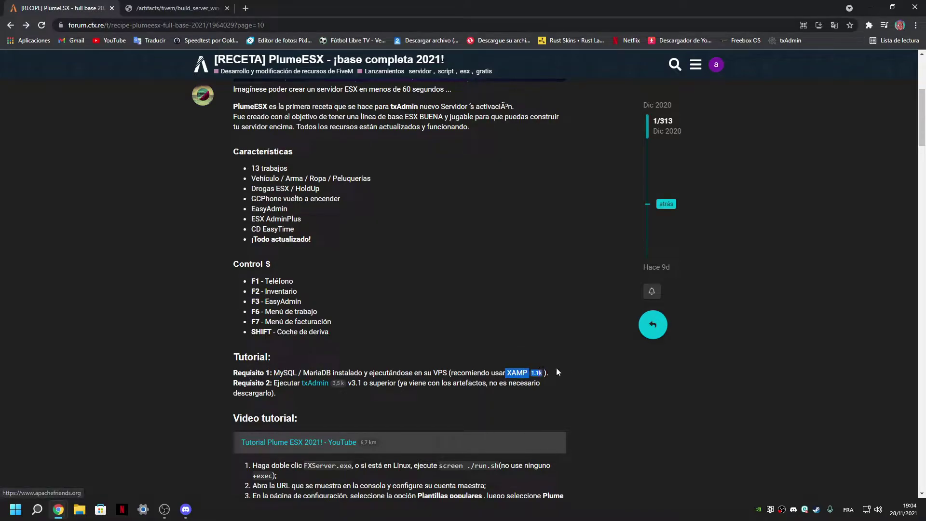
{"action": "left_click", "coordinate": [352, 371]}
{"action": "double_click", "coordinate": [308, 371]}
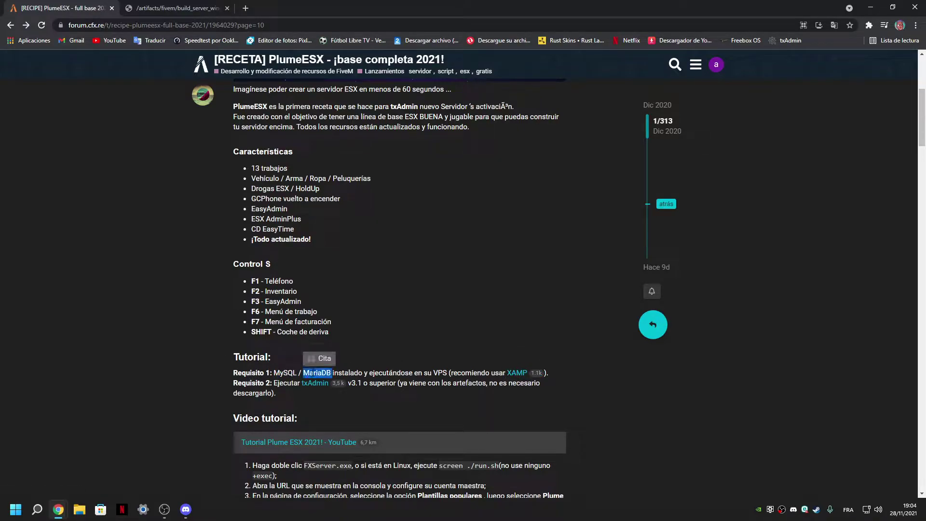
{"action": "left_click", "coordinate": [508, 380]}
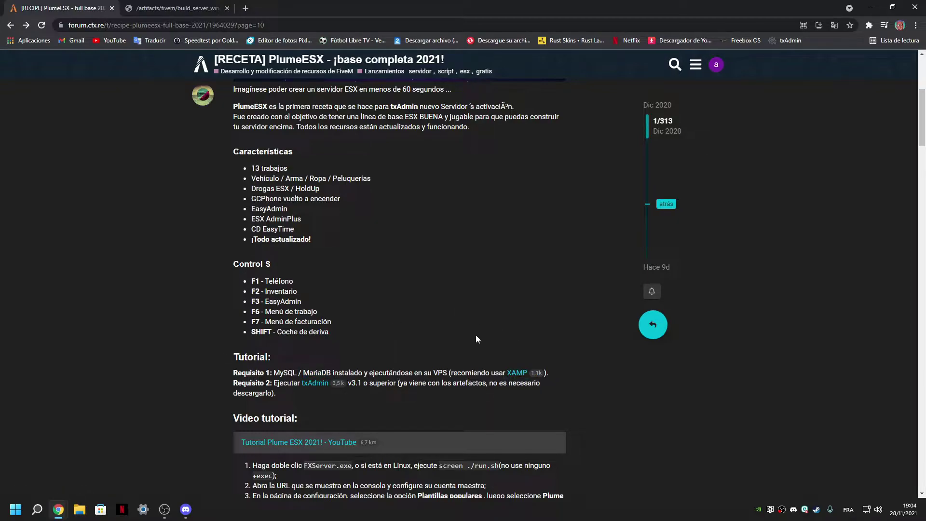
{"action": "scroll", "coordinate": [479, 339], "scroll_direction": "up", "scroll_amount": 1}
{"action": "scroll", "coordinate": [377, 294], "scroll_direction": "up", "scroll_amount": 4}
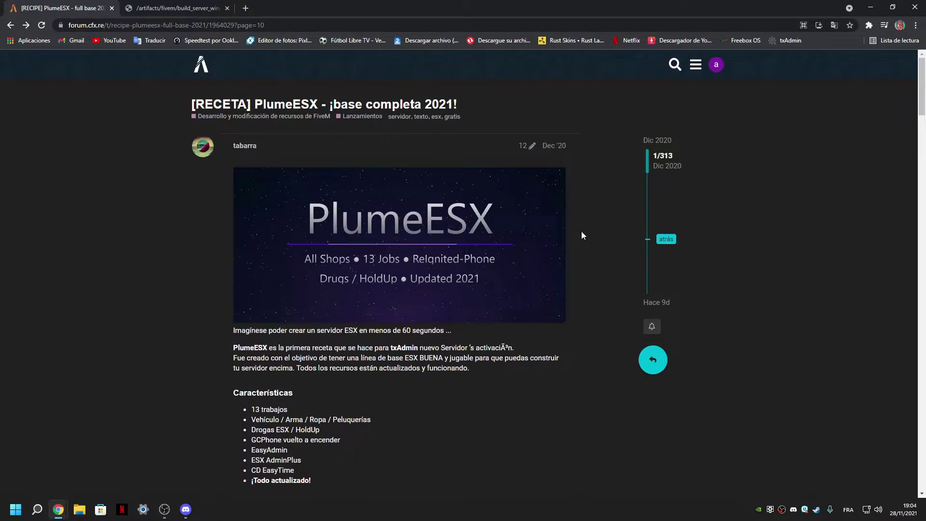
{"action": "left_click", "coordinate": [164, 5]}
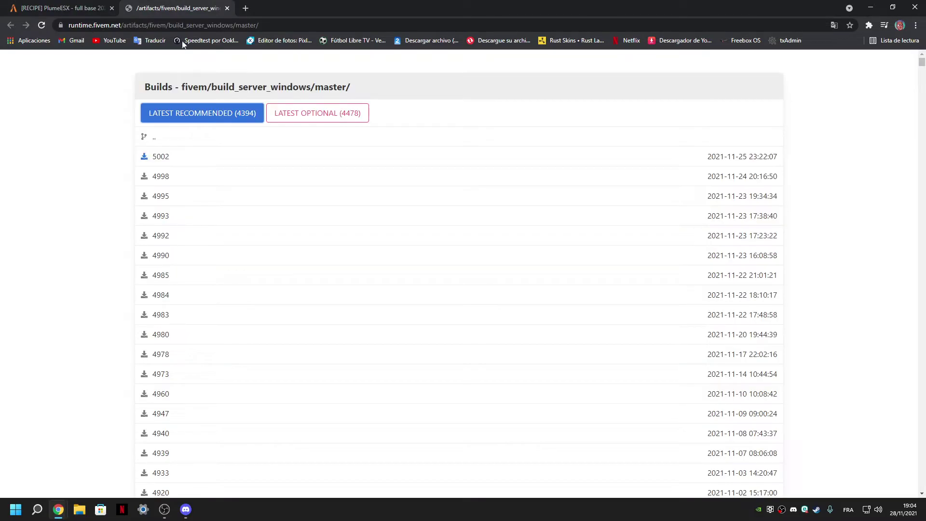
Step: Download the latest recommended Windows build 4394 as server (2).7z and open File Explorer
{"action": "key", "text": "ctrl+l"}
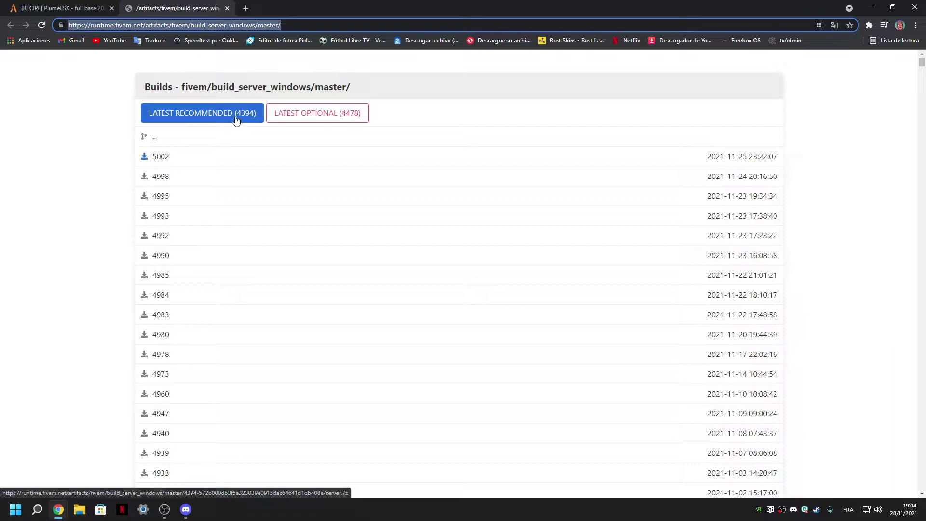
{"action": "left_click", "coordinate": [185, 116]}
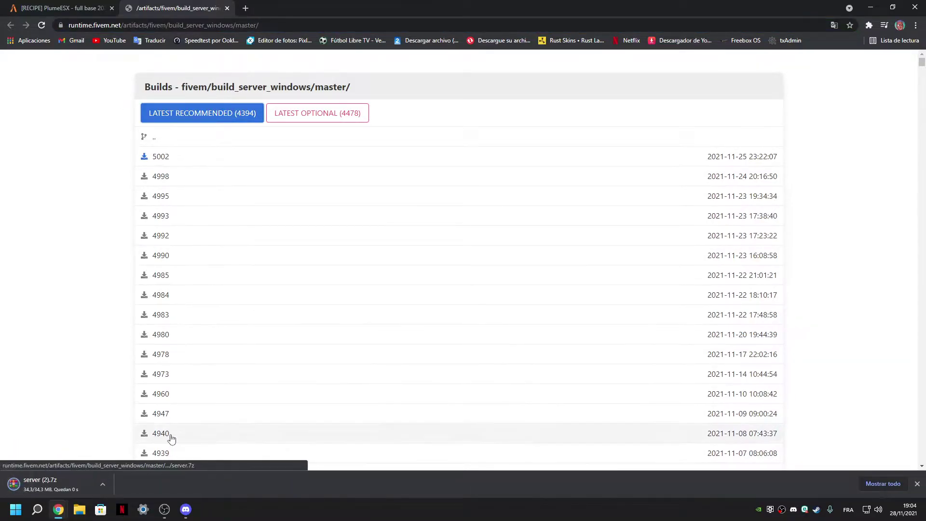
{"action": "key", "text": "super+e"}
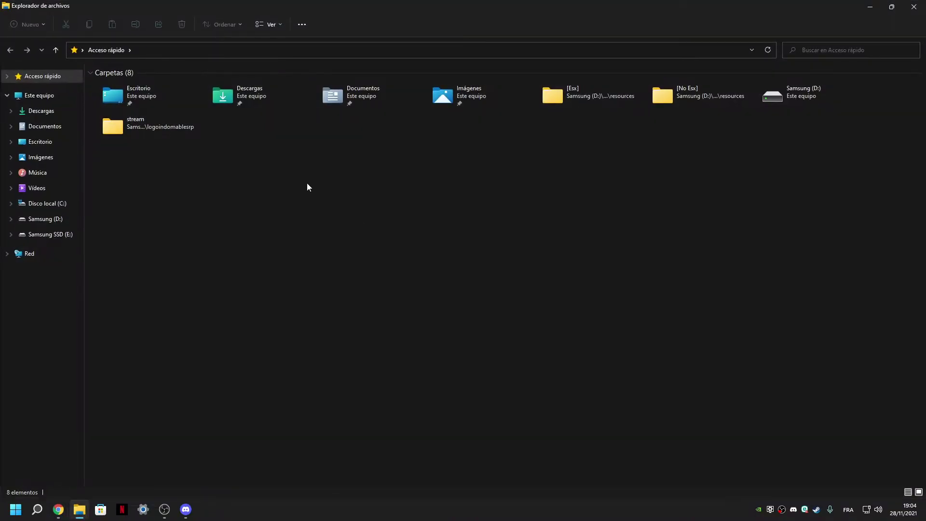
Step: Open Samsung (D:) and move the downloaded server (2).7z onto the drive
{"action": "left_click", "coordinate": [64, 219]}
{"action": "left_click_drag", "start_coordinate": [517, 6], "coordinate": [680, 32]}
{"action": "left_click_drag", "start_coordinate": [688, 235], "coordinate": [630, 108]}
{"action": "left_click", "coordinate": [654, 245]}
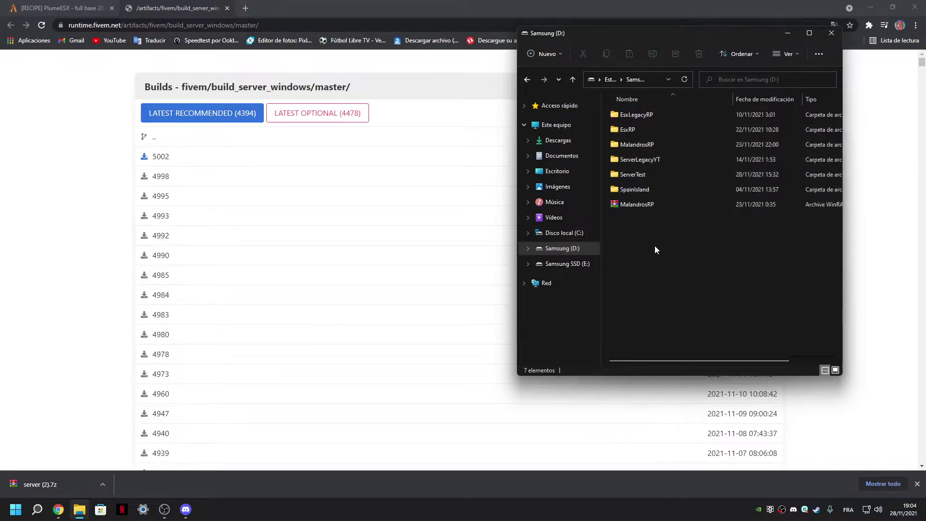
{"action": "left_click_drag", "start_coordinate": [611, 4], "coordinate": [226, 19]}
{"action": "left_click_drag", "start_coordinate": [77, 472], "coordinate": [692, 256]}
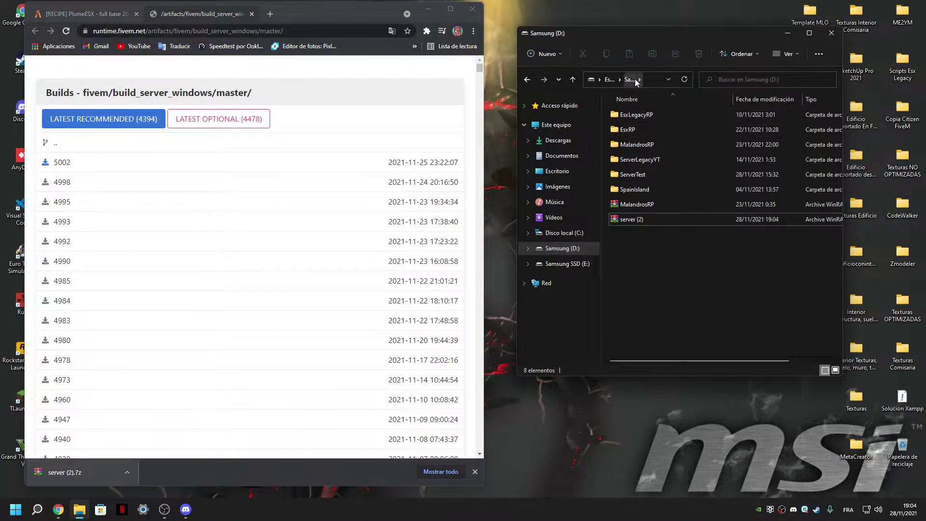
Step: Remove server (2).7z from Chrome's downloads list and minimize Chrome to reveal the drive
{"action": "left_click", "coordinate": [450, 9]}
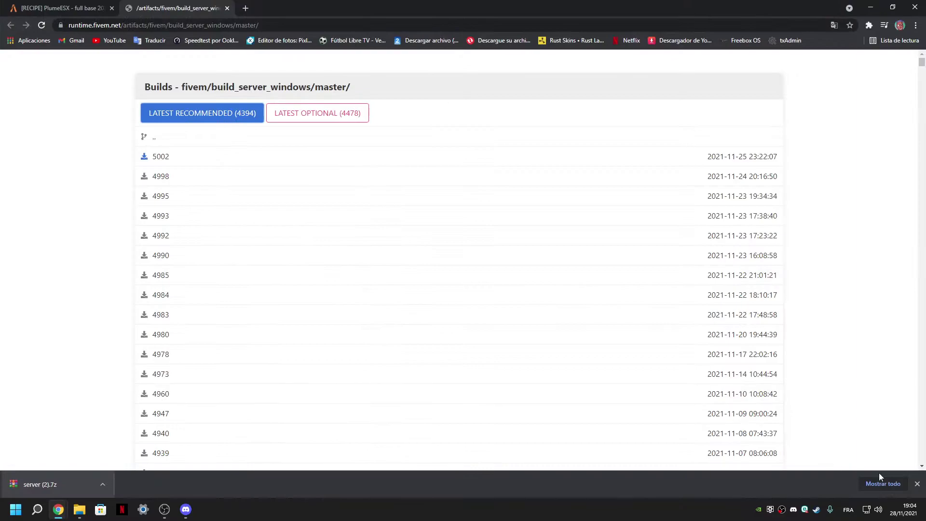
{"action": "left_click", "coordinate": [879, 484]}
{"action": "left_click", "coordinate": [614, 120]}
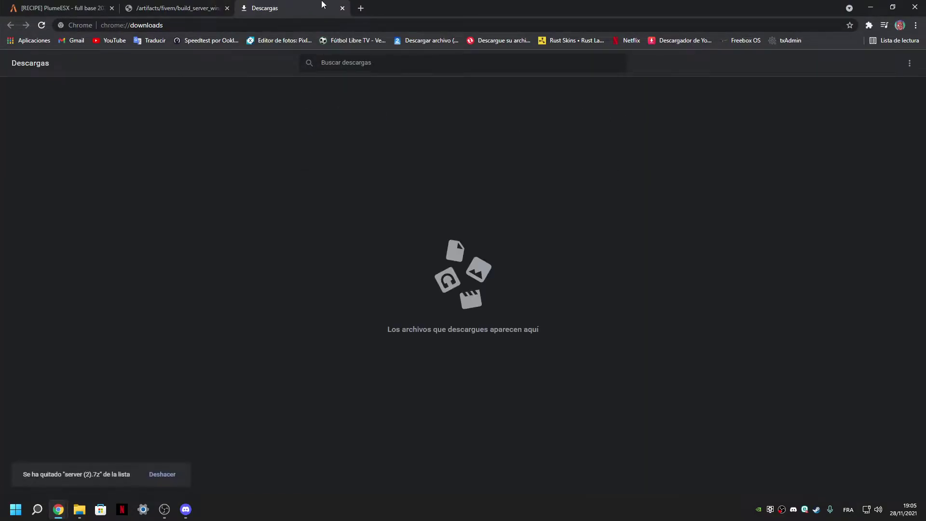
{"action": "left_click", "coordinate": [342, 8]}
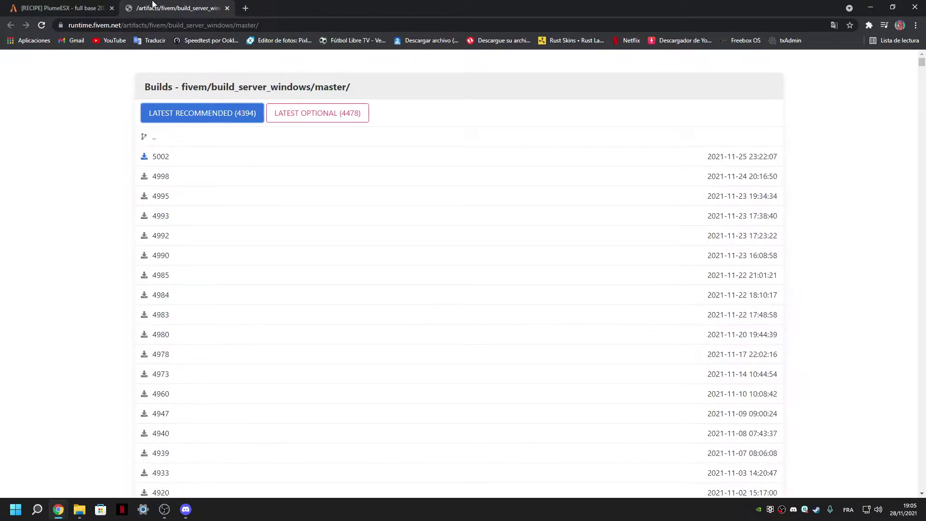
{"action": "left_click", "coordinate": [58, 9]}
{"action": "left_click", "coordinate": [893, 7]}
{"action": "left_click", "coordinate": [845, 22]}
{"action": "left_click", "coordinate": [627, 219]}
Step: Rename the archive from 'server (2)' to 'server'
{"action": "right_click", "coordinate": [637, 220]}
{"action": "left_click", "coordinate": [678, 333]}
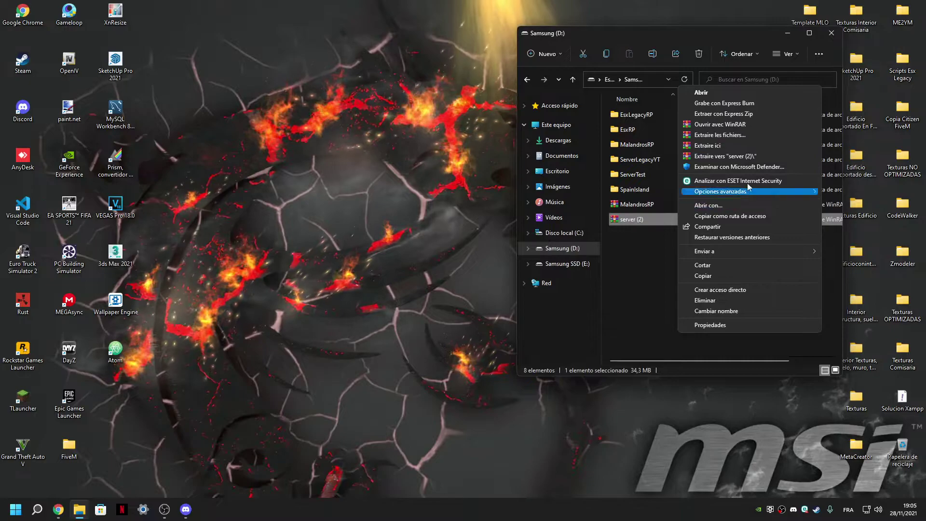
{"action": "left_click", "coordinate": [709, 311]}
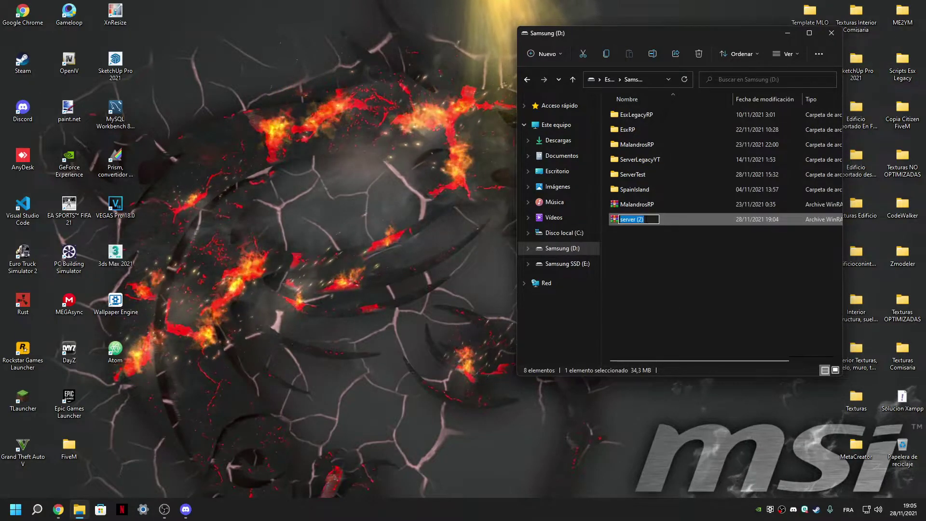
{"action": "type", "text": "server"}
{"action": "key", "text": "Return"}
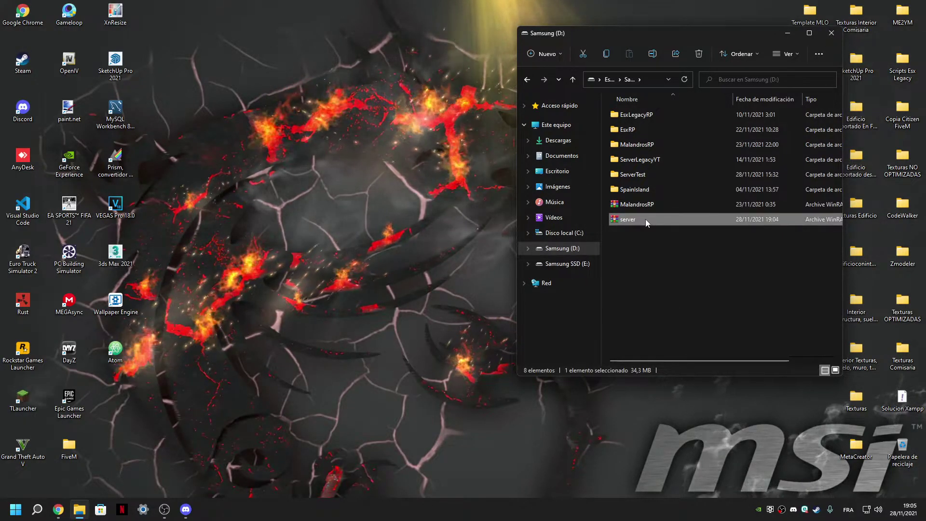
Step: Extract the server archive with WinRAR into the D:\server folder
{"action": "right_click", "coordinate": [646, 219]}
{"action": "left_click", "coordinate": [695, 333]}
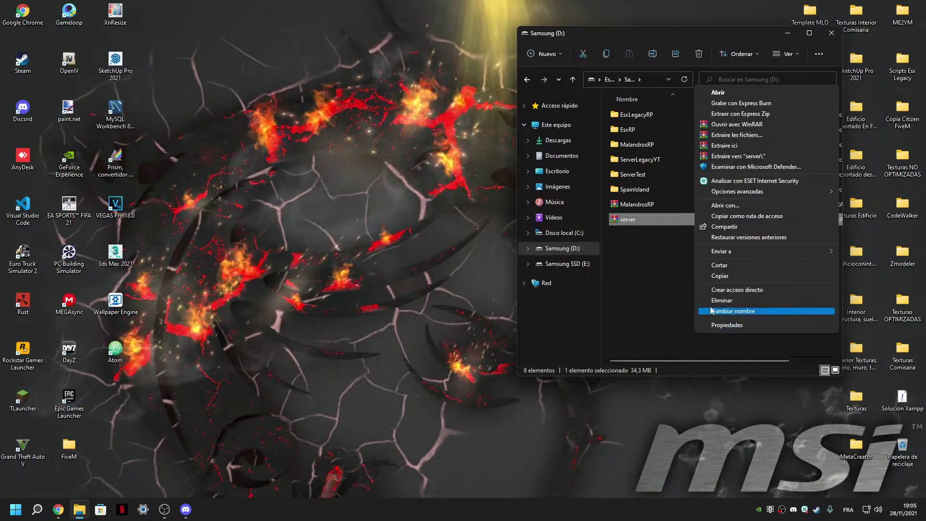
{"action": "left_click", "coordinate": [643, 218]}
{"action": "right_click", "coordinate": [633, 218]}
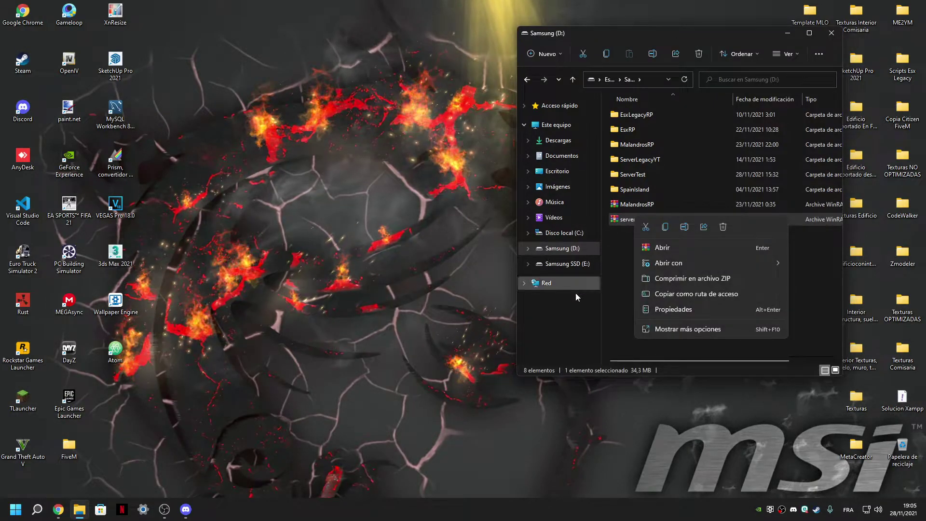
{"action": "left_click", "coordinate": [681, 329]}
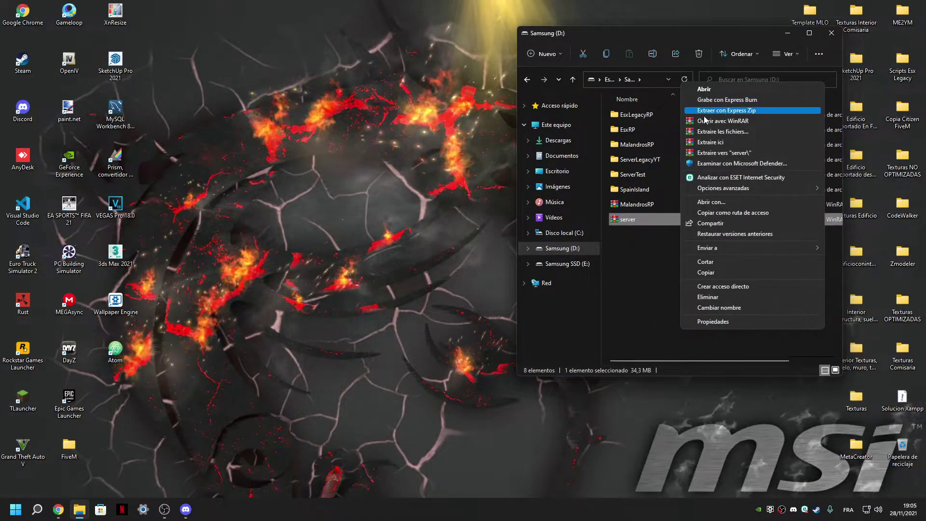
{"action": "left_click", "coordinate": [735, 132]}
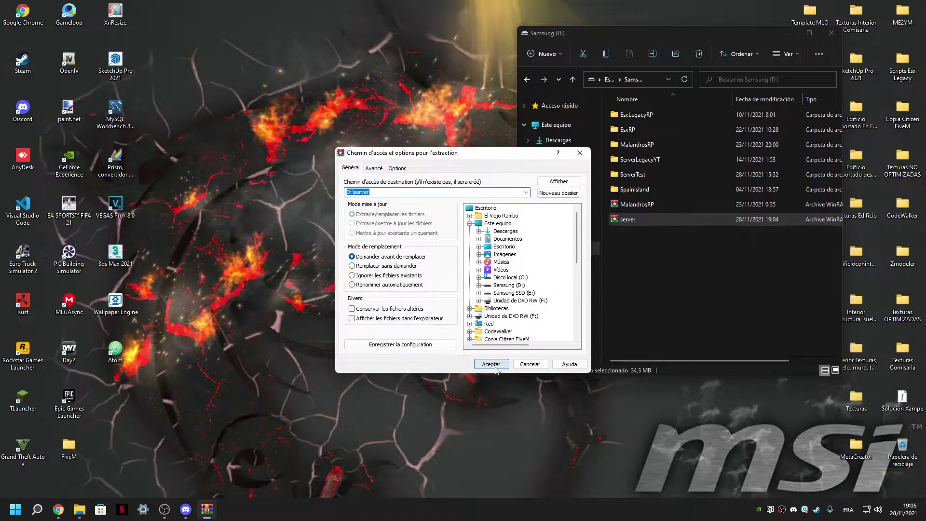
{"action": "left_click", "coordinate": [494, 367]}
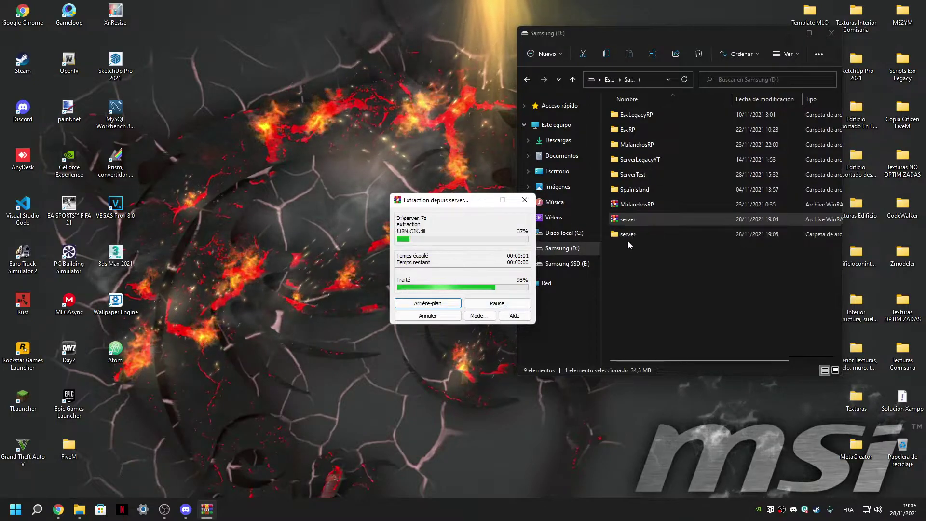
{"action": "left_click", "coordinate": [632, 220]}
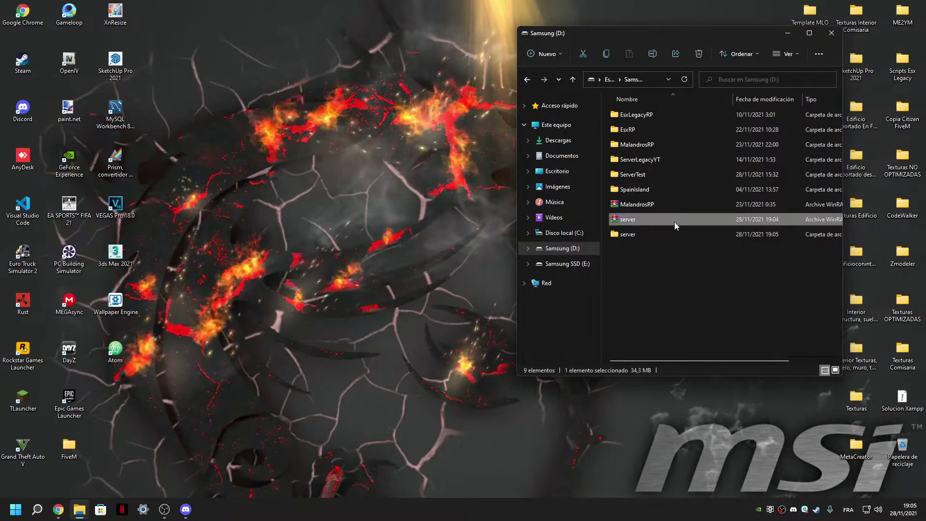
Step: Delete the server archive and return to the Samsung (D:) drive listing
{"action": "key", "text": "Delete"}
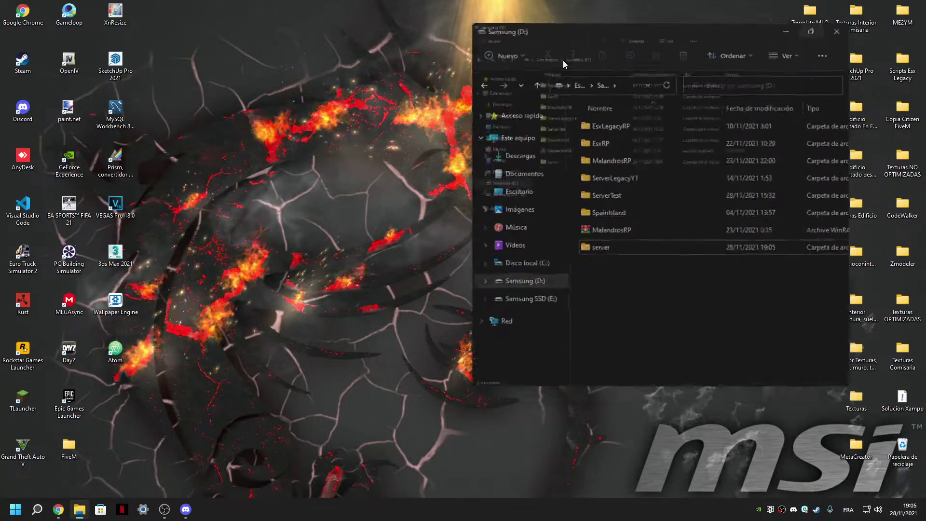
{"action": "double_click", "coordinate": [629, 33]}
{"action": "left_click", "coordinate": [17, 53]}
{"action": "left_click", "coordinate": [27, 50]}
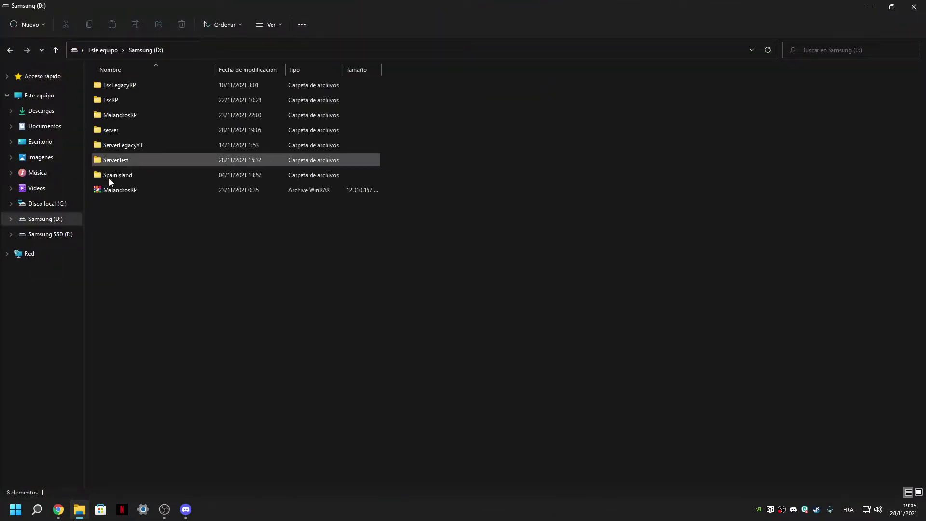
Step: Open the extracted server folder and run FXServer to start txAdmin v4.4.2
{"action": "double_click", "coordinate": [118, 132]}
{"action": "left_click_drag", "start_coordinate": [88, 80], "coordinate": [403, 485]}
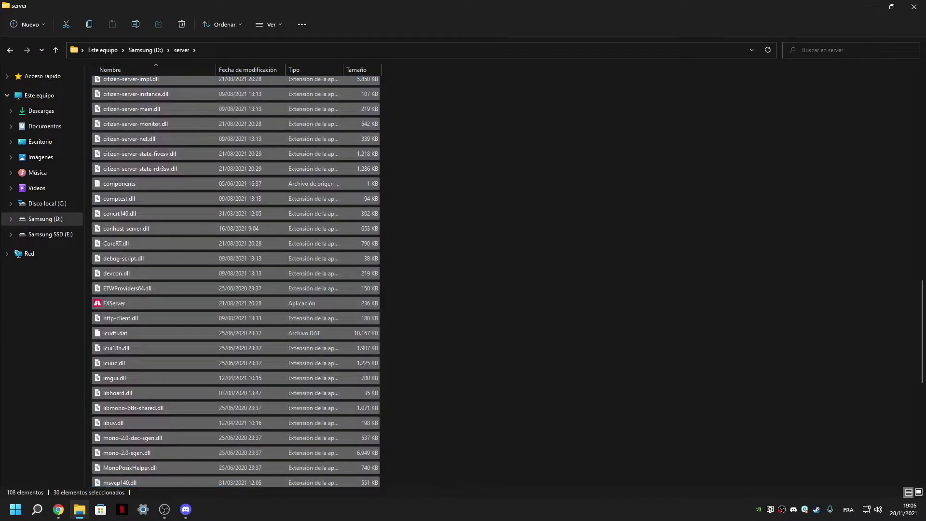
{"action": "left_click", "coordinate": [123, 308]}
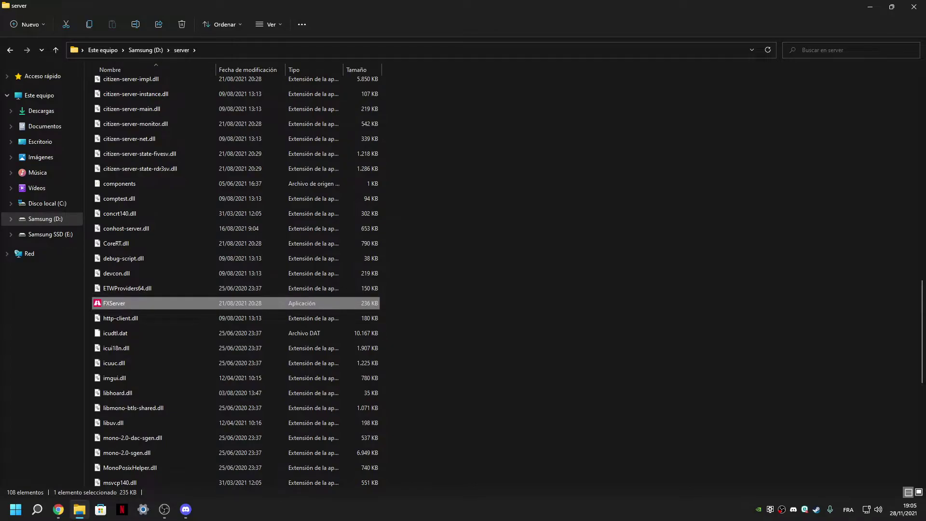
{"action": "key", "text": "Return"}
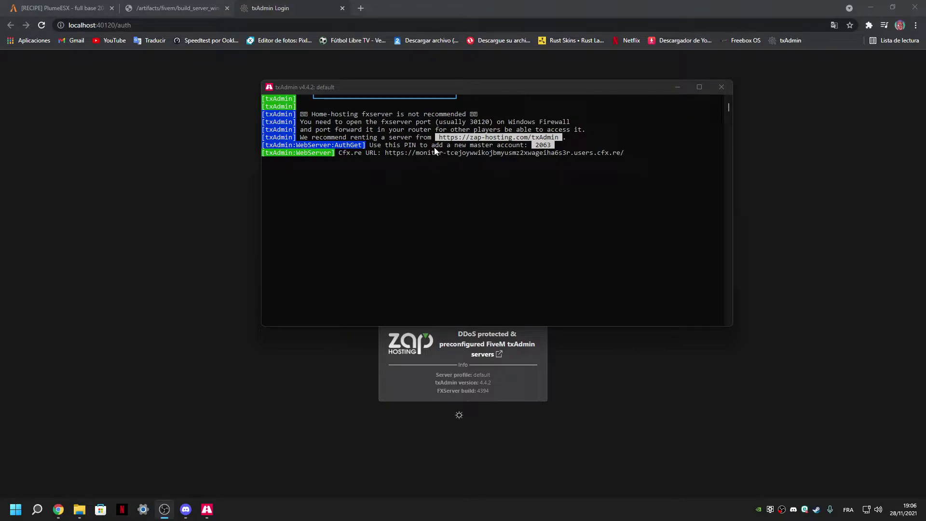
Step: Bring up the txAdmin Login page, read the PIN instructions, then check the signed-in forum account
{"action": "left_click", "coordinate": [302, 4]}
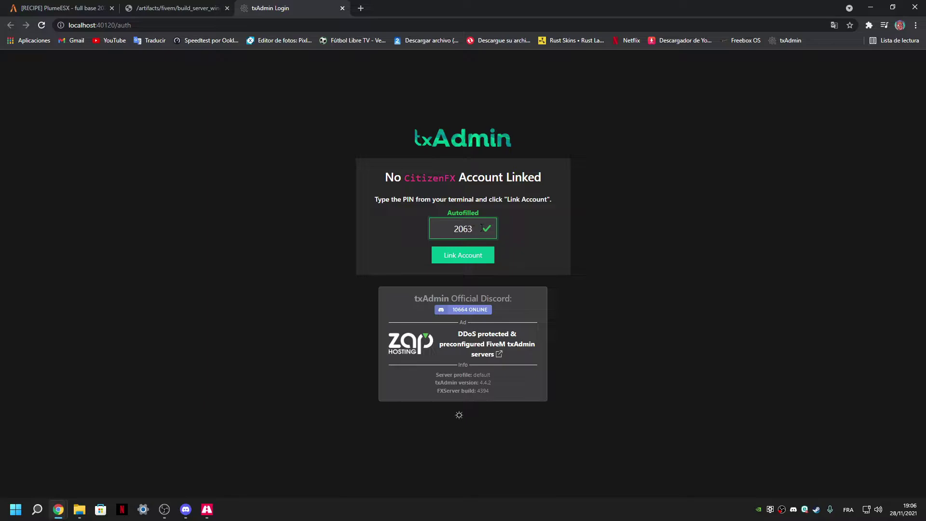
{"action": "left_click_drag", "start_coordinate": [363, 199], "coordinate": [539, 220]}
{"action": "left_click", "coordinate": [487, 270]}
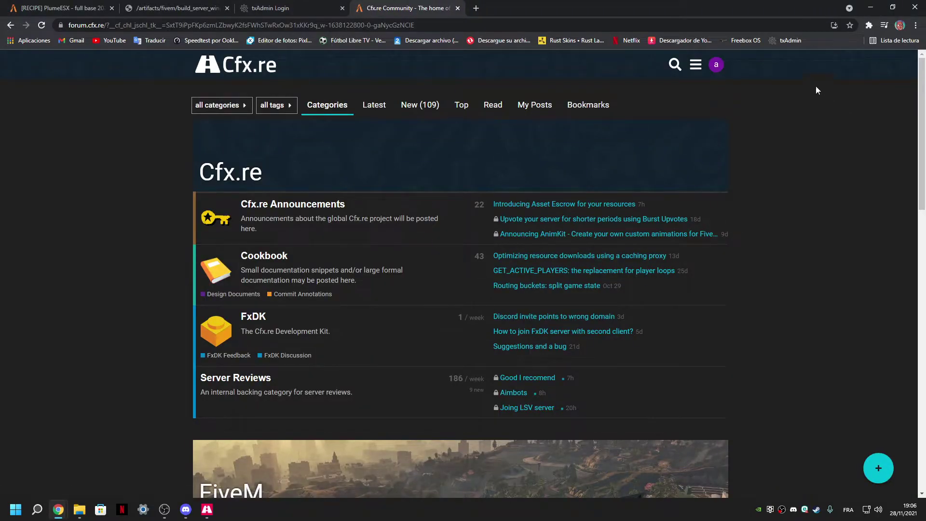
{"action": "left_click", "coordinate": [716, 65]}
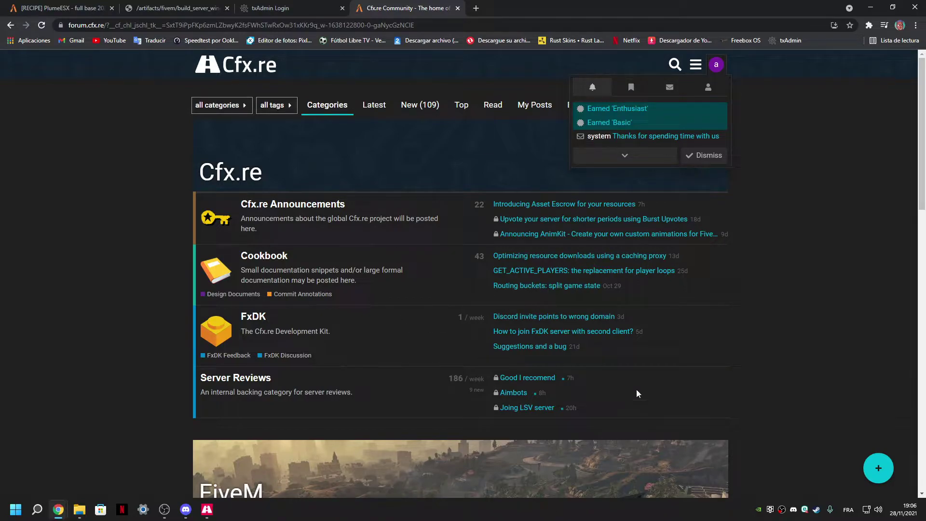
Step: Dismiss the forum notifications panel and return to the txAdmin Login tab
{"action": "left_click", "coordinate": [791, 261]}
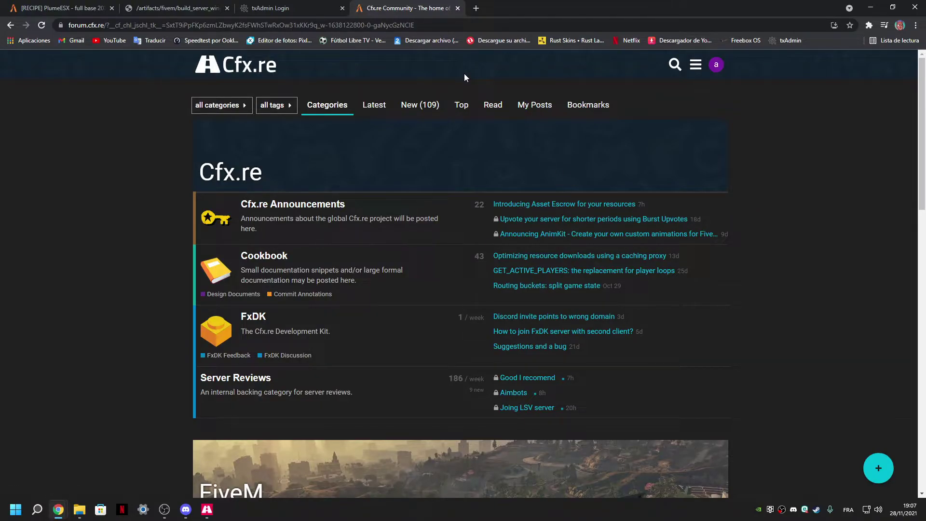
{"action": "left_click", "coordinate": [272, 9]}
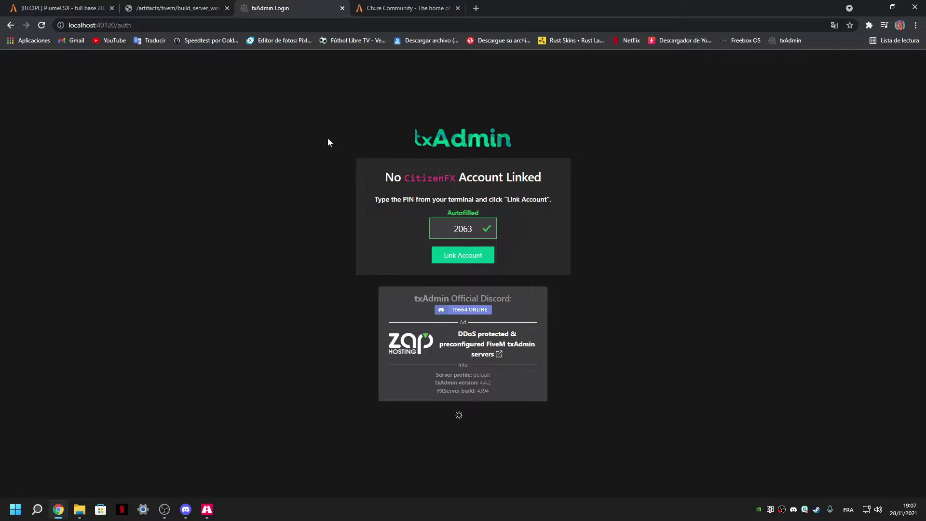
Step: Link the CitizenFX account and approve the Authorize txAdmin request with CONTINUE
{"action": "left_click", "coordinate": [466, 256]}
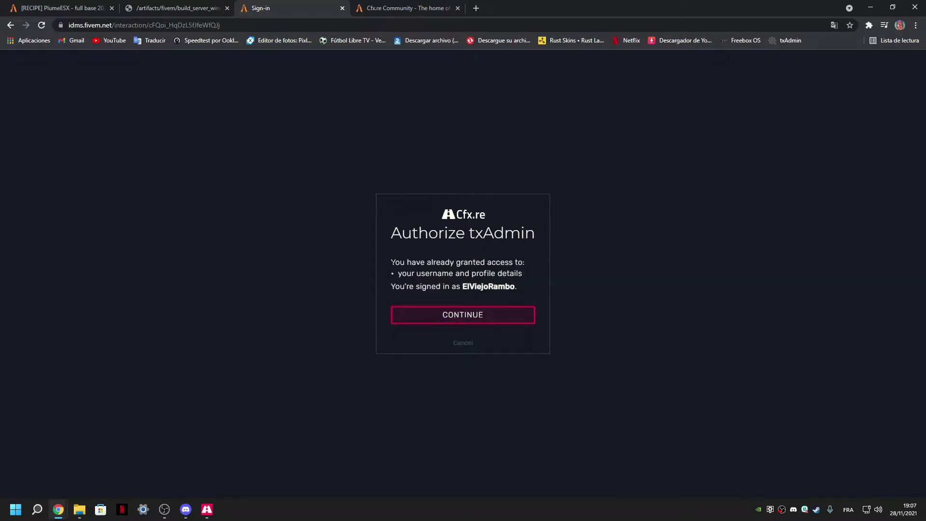
{"action": "left_click_drag", "start_coordinate": [392, 233], "coordinate": [542, 238]}
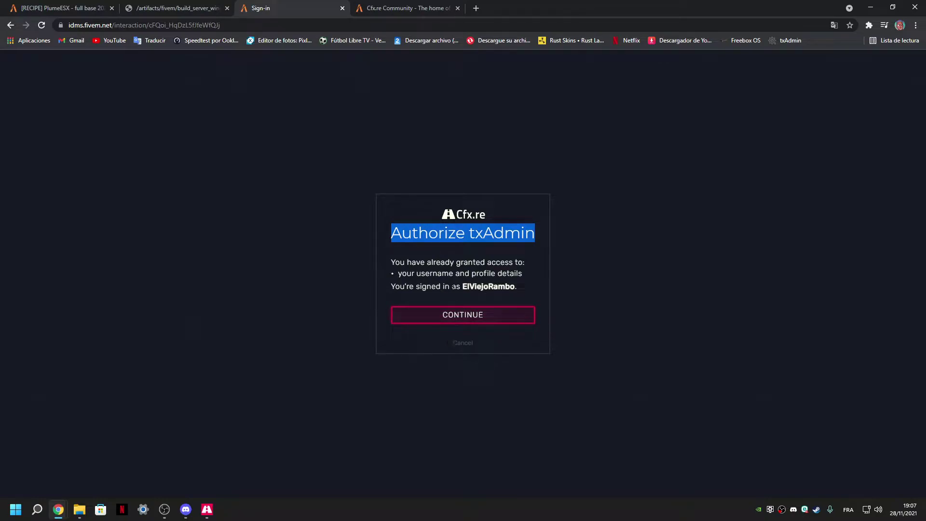
{"action": "left_click", "coordinate": [421, 283]}
{"action": "left_click_drag", "start_coordinate": [394, 249], "coordinate": [511, 305]}
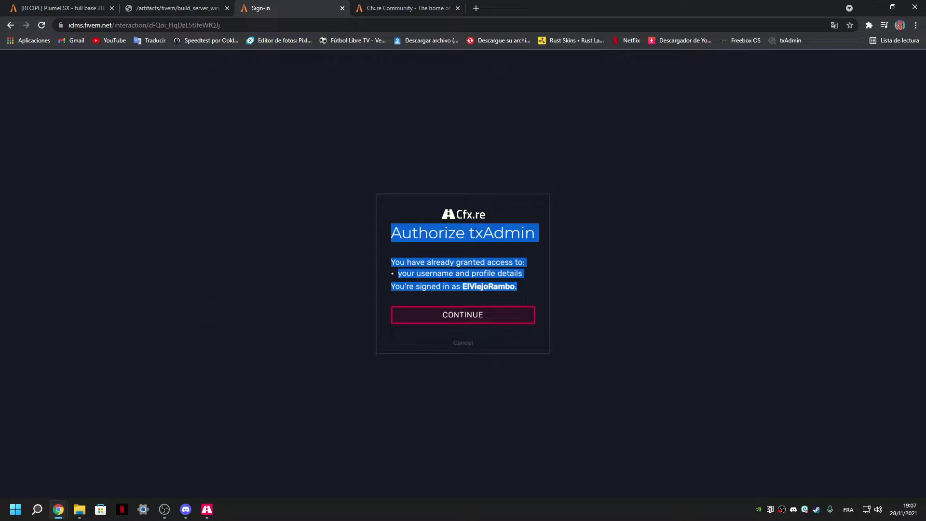
{"action": "left_click", "coordinate": [472, 327]}
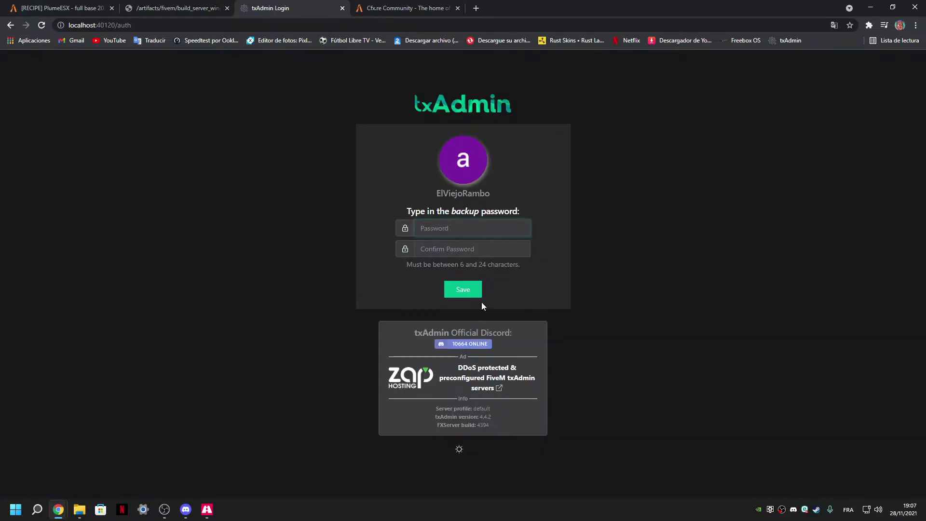
Step: Enter the backup password and retype it in the Confirm Password field
{"action": "type", "text": "••••••••••••"}
{"action": "left_click", "coordinate": [435, 245]}
{"action": "type", "text": "••••••"}
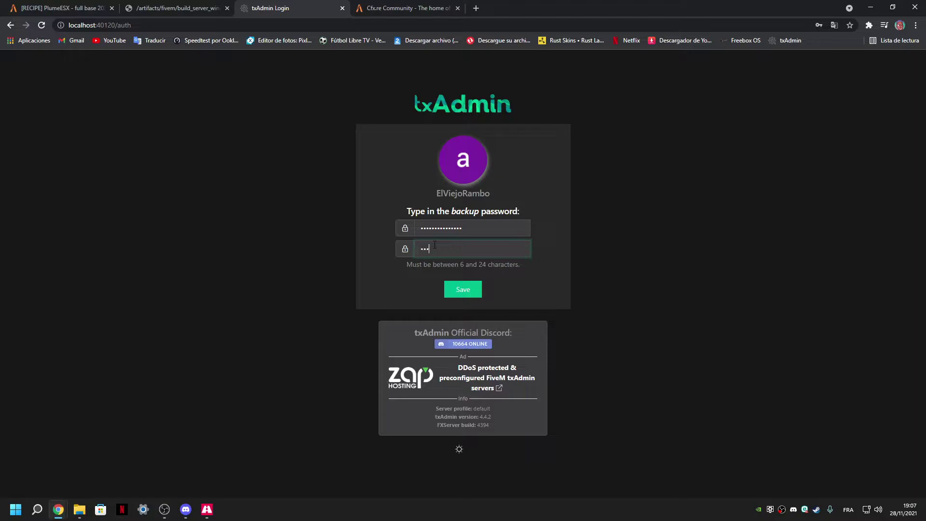
{"action": "type", "text": "••••••••••"}
Step: Save the backup password and translate the txAdmin setup page into Spanish
{"action": "left_click", "coordinate": [457, 291]}
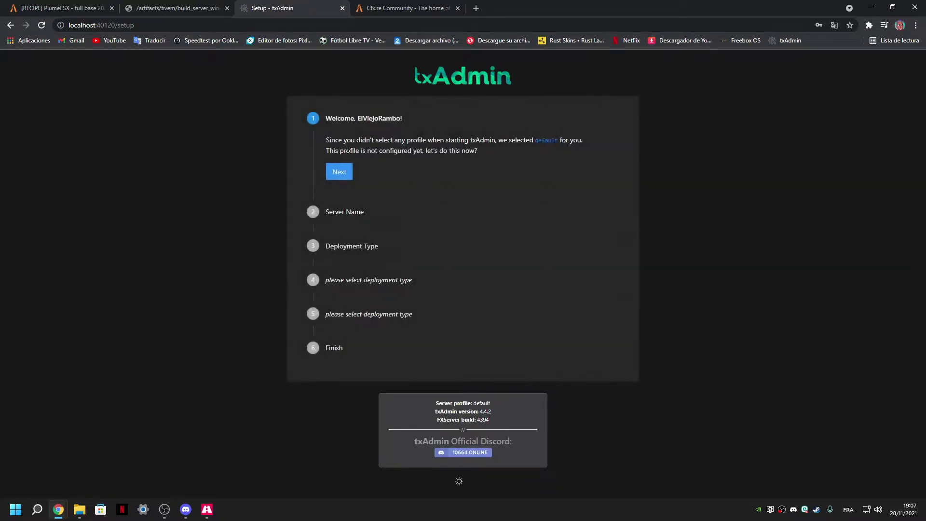
{"action": "right_click", "coordinate": [477, 113]}
{"action": "left_click", "coordinate": [520, 212]}
Step: Advance the setup wizard and set the server name to MalandrosRP
{"action": "left_click_drag", "start_coordinate": [324, 139], "coordinate": [492, 151]}
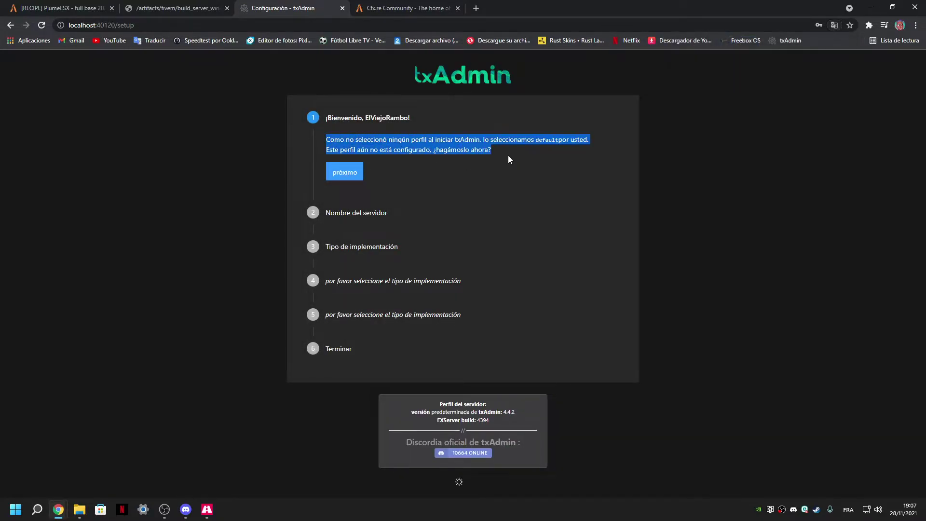
{"action": "left_click", "coordinate": [342, 173]}
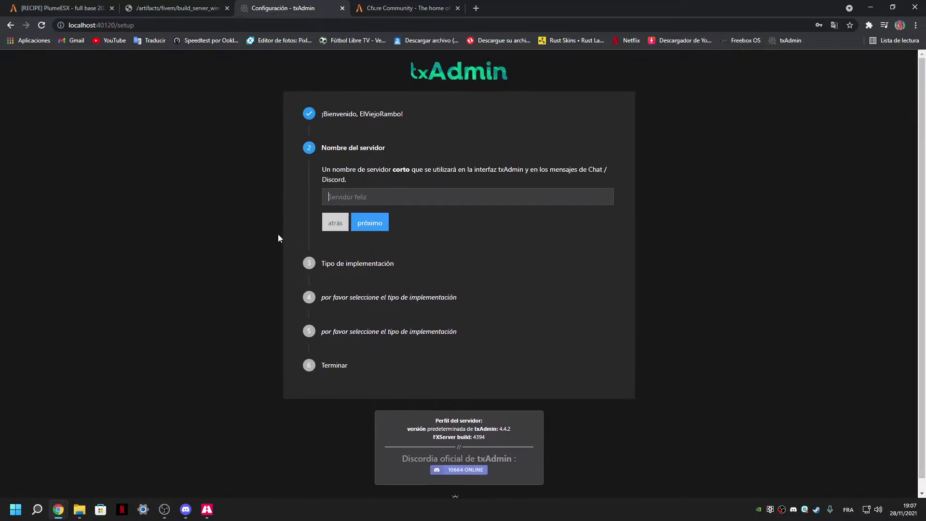
{"action": "left_click", "coordinate": [345, 218]}
{"action": "double_click", "coordinate": [375, 197]}
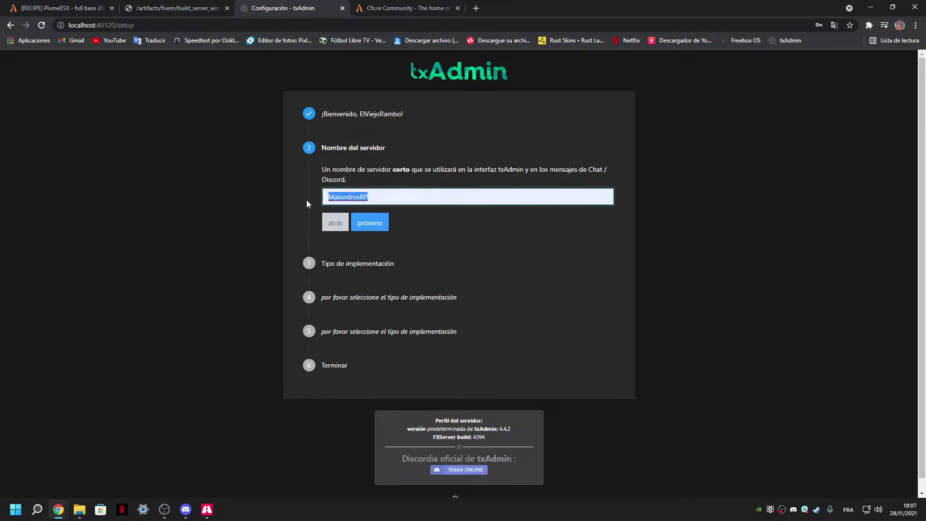
{"action": "left_click", "coordinate": [371, 224]}
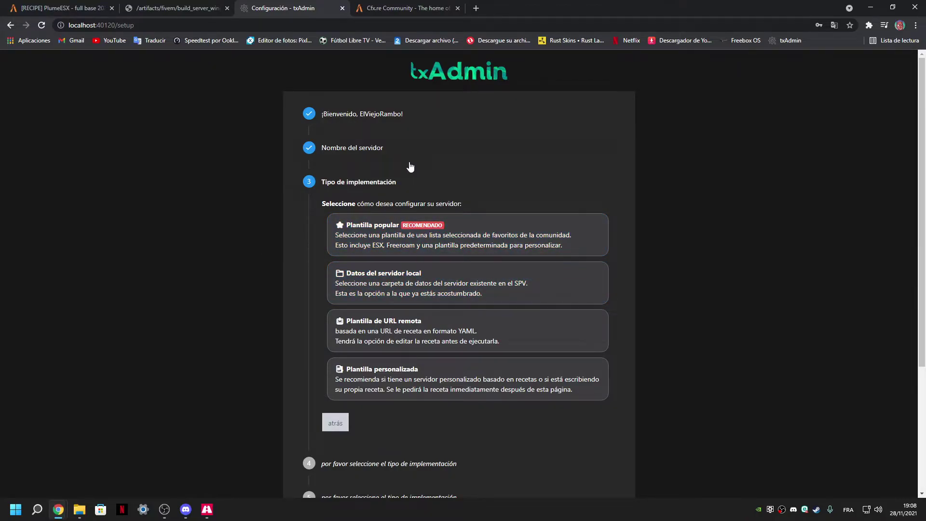
Step: Deploy from the Plume ESX Legacy popular template with data saved in D:/txData/MalandrosRP
{"action": "left_click", "coordinate": [342, 236]}
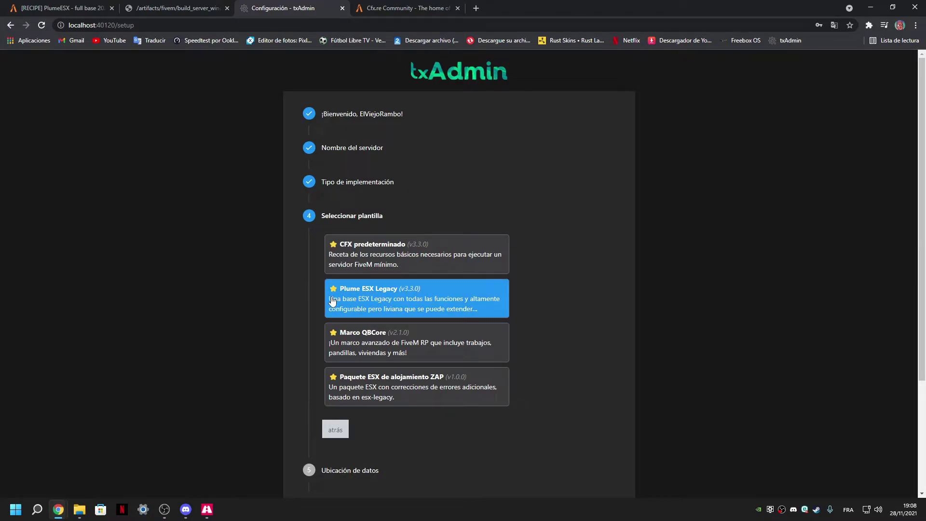
{"action": "left_click", "coordinate": [379, 300]}
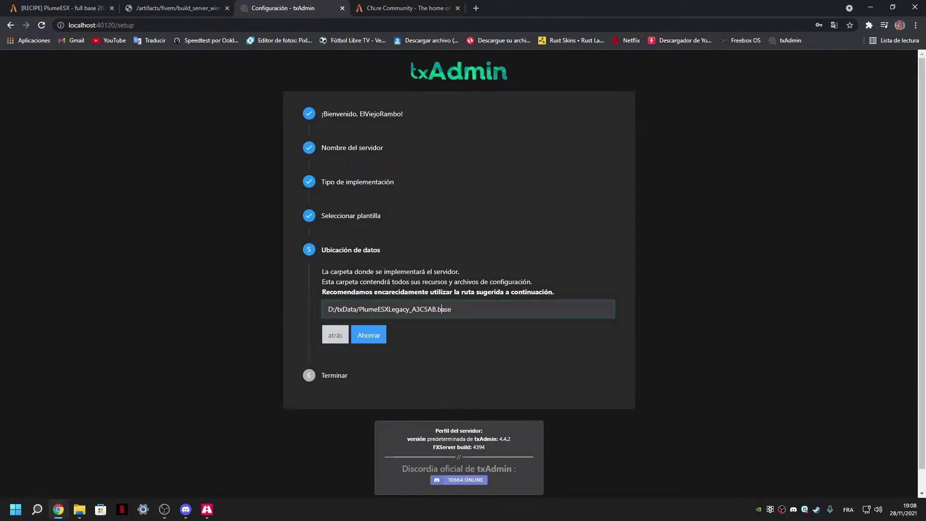
{"action": "left_click_drag", "start_coordinate": [359, 309], "coordinate": [486, 310]}
{"action": "key", "text": "BackSpace"}
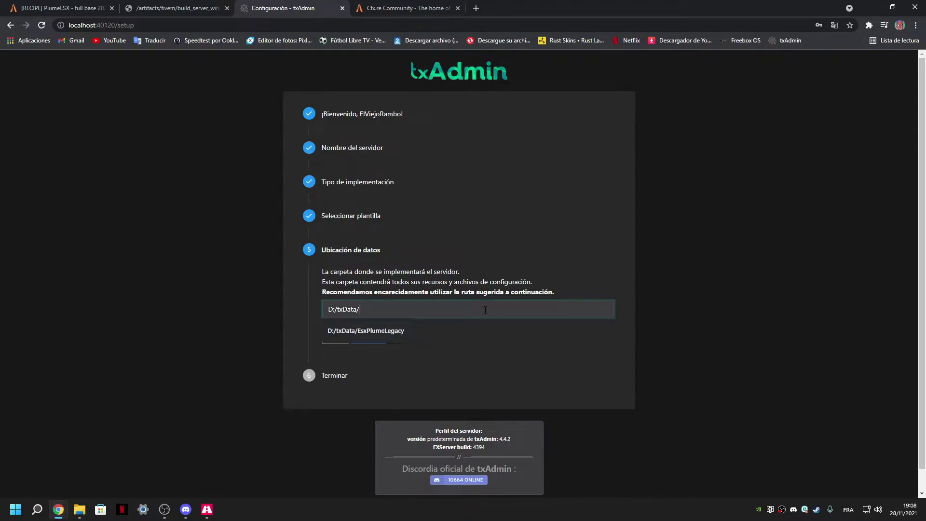
{"action": "type", "text": "MalandrosRP"}
{"action": "left_click", "coordinate": [369, 338]}
{"action": "left_click_drag", "start_coordinate": [326, 308], "coordinate": [395, 309]}
{"action": "left_click", "coordinate": [359, 340]}
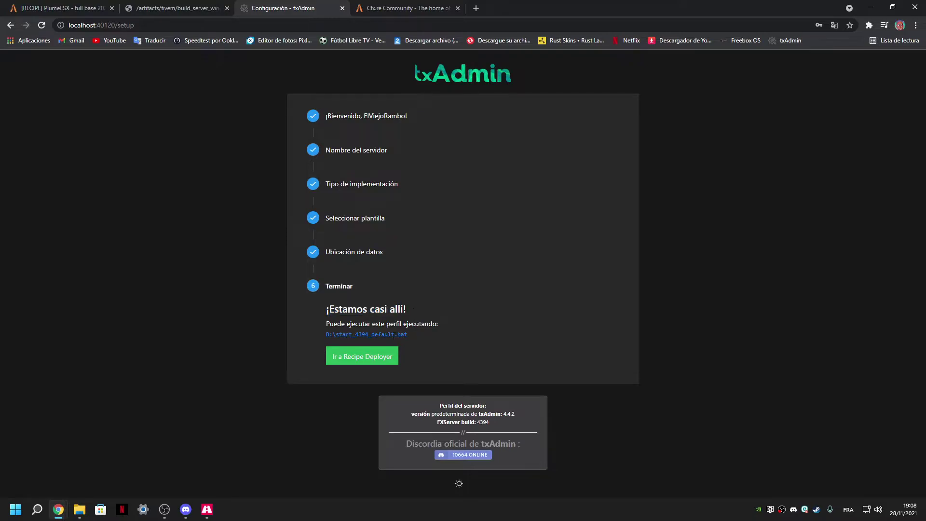
Step: Go to the Recipe Deployer to review the PlumeESXLegacy 3.3.0 recipe
{"action": "left_click", "coordinate": [379, 358]}
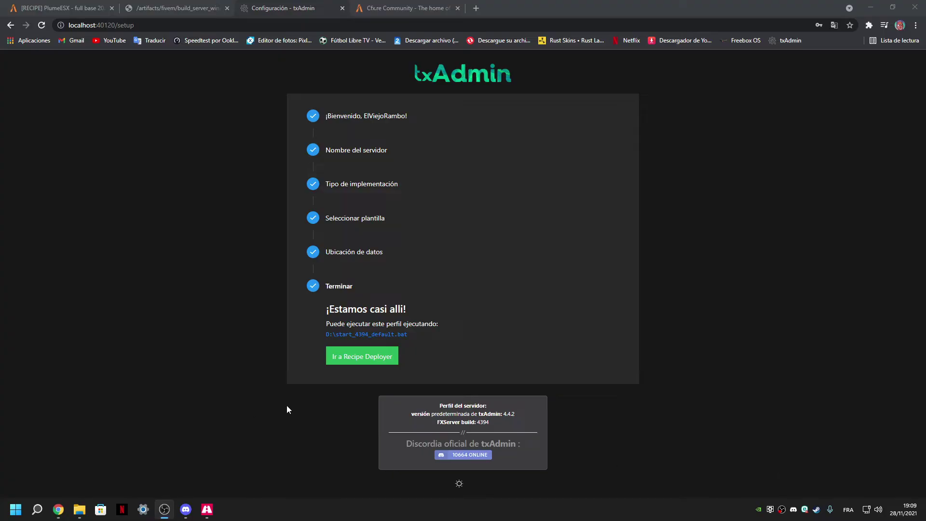
{"action": "left_click", "coordinate": [366, 362]}
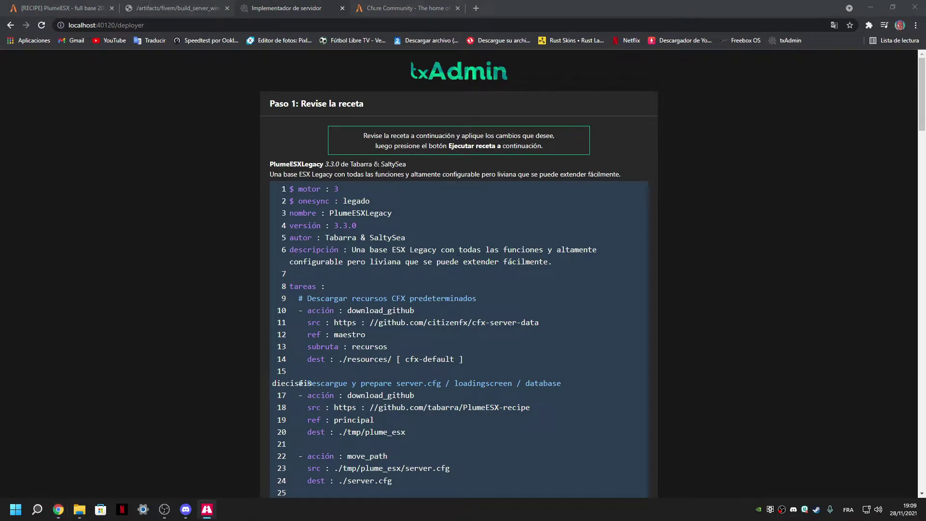
Step: Review the PlumeESXLegacy recipe and continue to step 2, input parameters
{"action": "left_click_drag", "start_coordinate": [270, 164], "coordinate": [323, 164]}
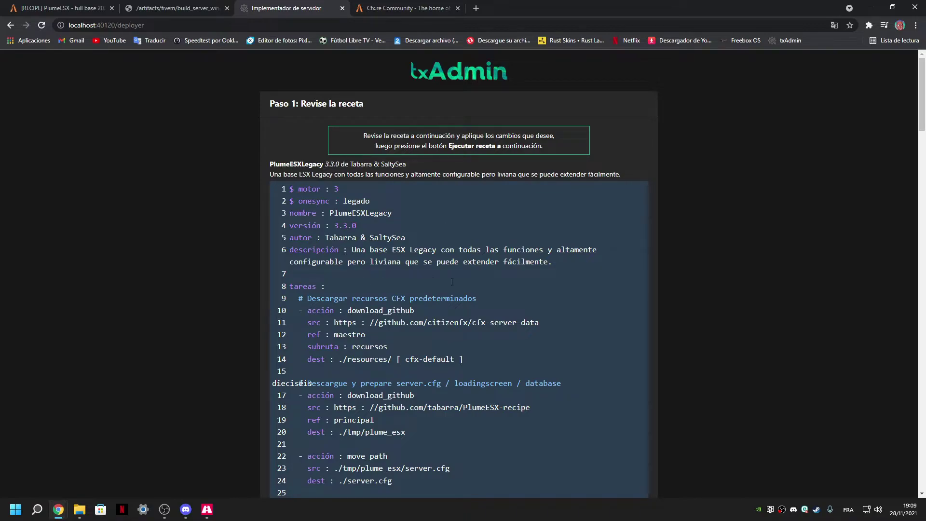
{"action": "left_click_drag", "start_coordinate": [921, 120], "coordinate": [884, 493]}
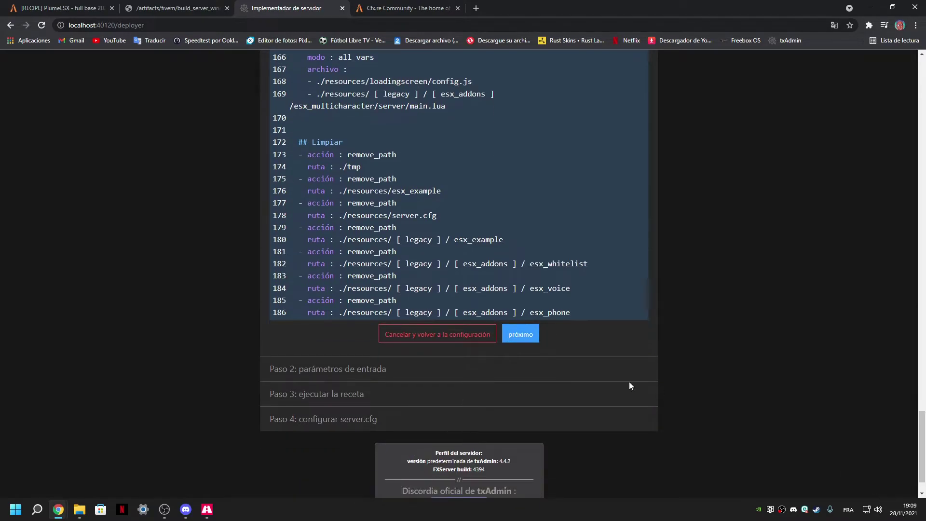
{"action": "left_click", "coordinate": [517, 336]}
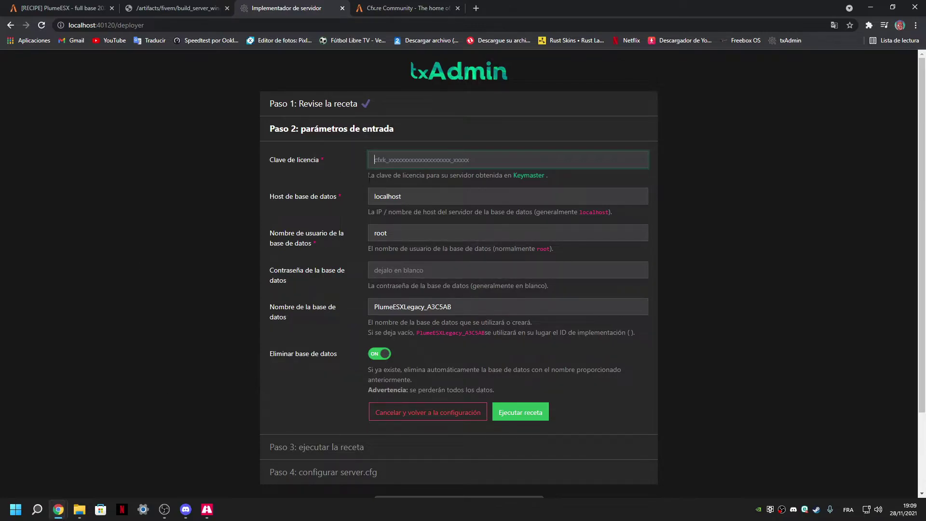
Step: Open D:\EsxLegacyRP\server-data\server.cfg in VS Code
{"action": "left_click", "coordinate": [79, 510]}
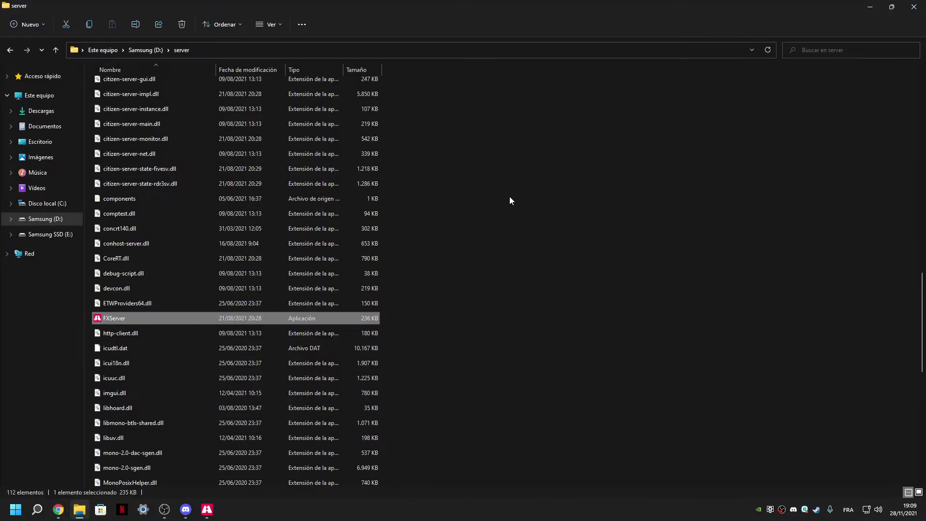
{"action": "left_click", "coordinate": [146, 49]}
{"action": "double_click", "coordinate": [123, 86]}
{"action": "double_click", "coordinate": [123, 97]}
{"action": "double_click", "coordinate": [111, 145]}
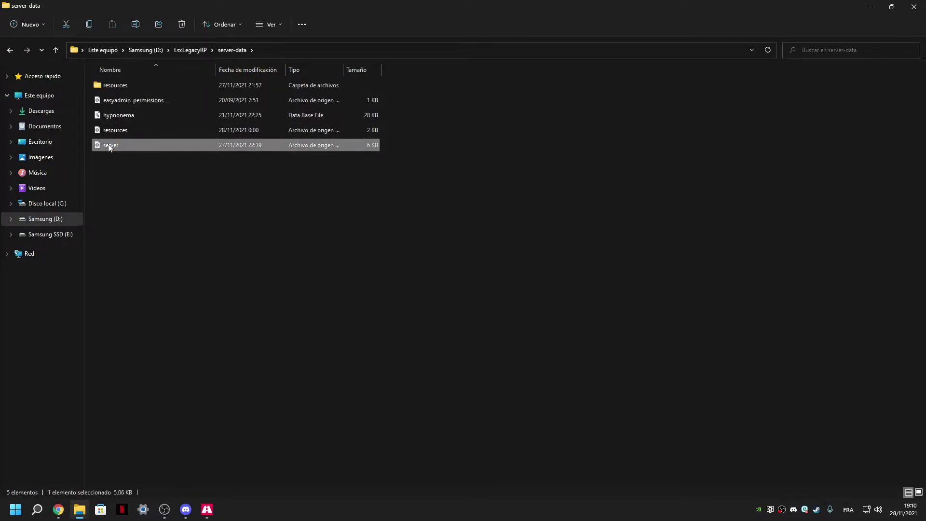
Step: Resize the editor beside the txAdmin form and scroll to the sv_licenseKey line
{"action": "left_click", "coordinate": [538, 7]}
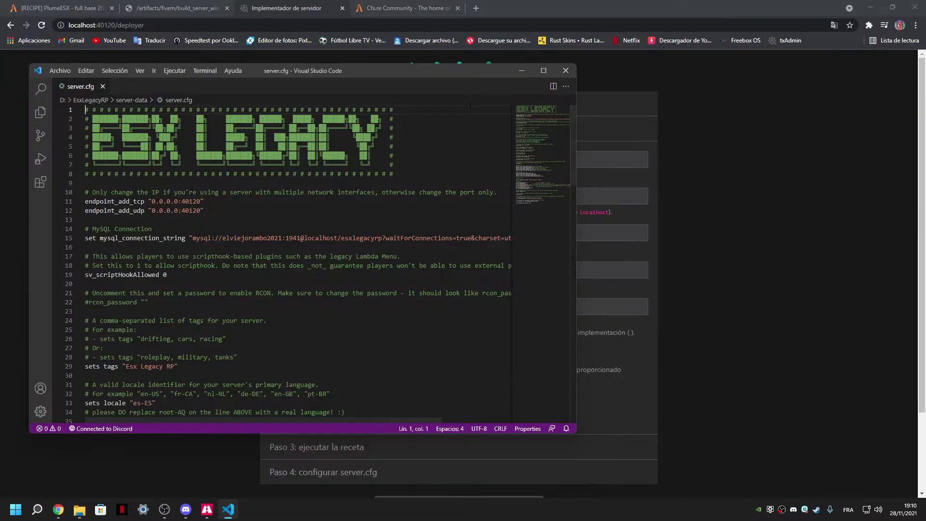
{"action": "left_click_drag", "start_coordinate": [407, 72], "coordinate": [410, 76]}
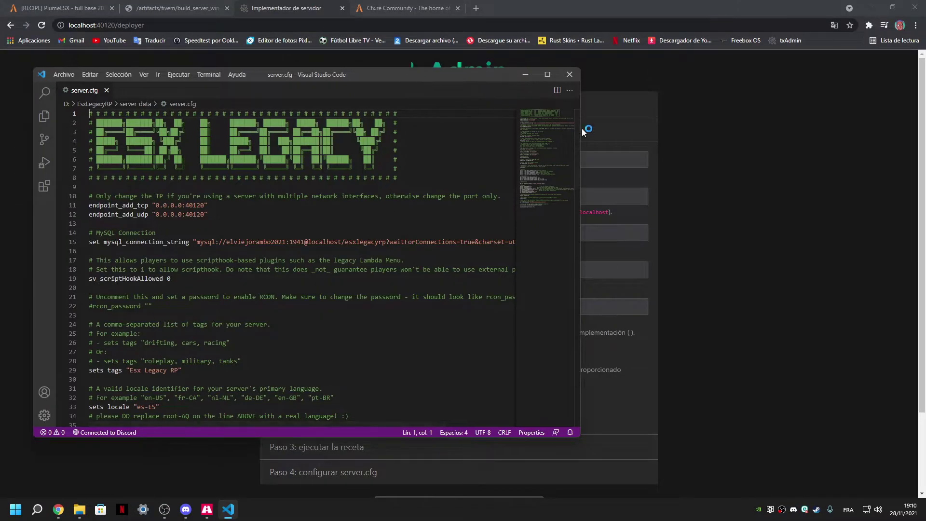
{"action": "left_click_drag", "start_coordinate": [581, 128], "coordinate": [358, 123]}
{"action": "left_click", "coordinate": [207, 73]}
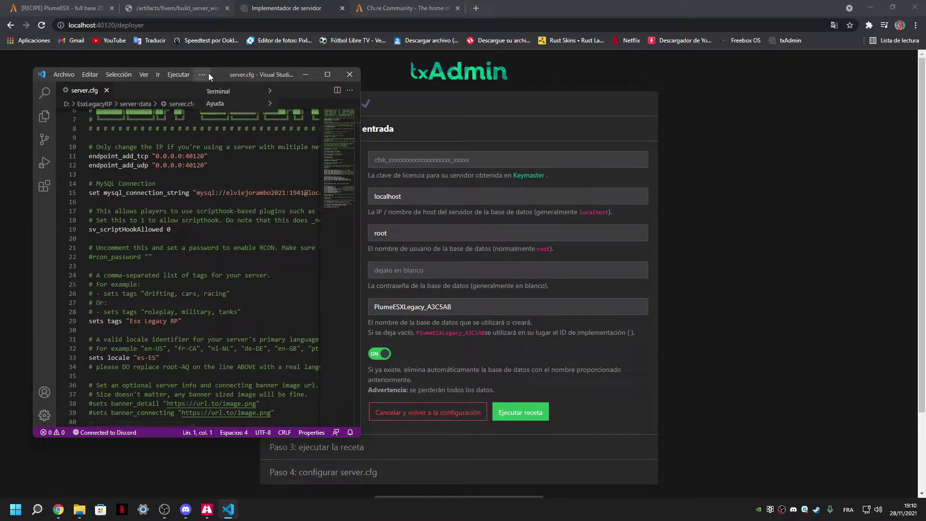
{"action": "left_click_drag", "start_coordinate": [225, 74], "coordinate": [193, 11]}
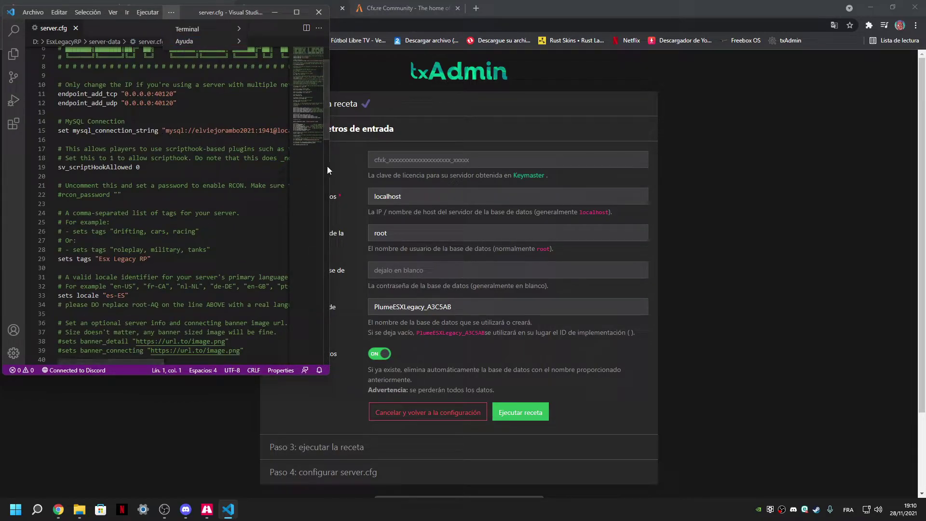
{"action": "scroll", "coordinate": [327, 168], "scroll_direction": "down", "scroll_amount": 1}
{"action": "left_click_drag", "start_coordinate": [327, 169], "coordinate": [363, 169]}
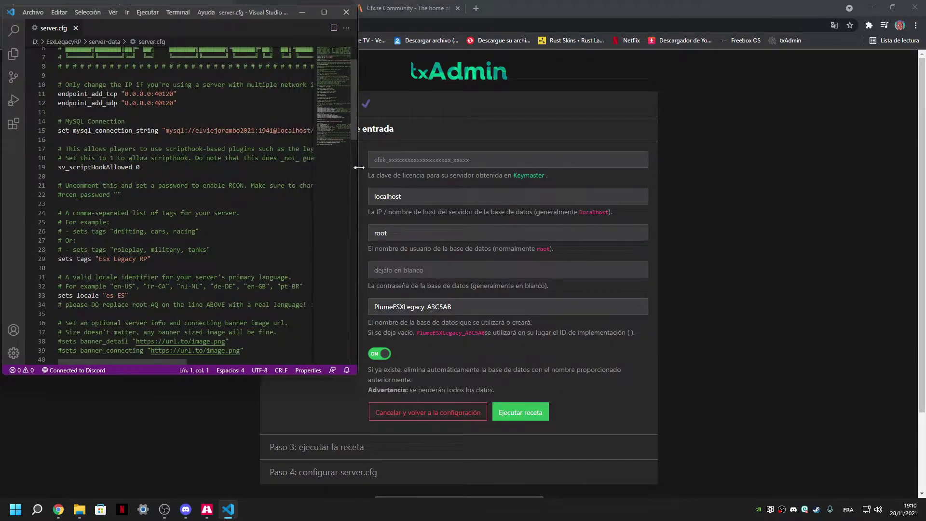
{"action": "scroll", "coordinate": [218, 164], "scroll_direction": "down", "scroll_amount": 9}
{"action": "scroll", "coordinate": [218, 164], "scroll_direction": "down", "scroll_amount": 13}
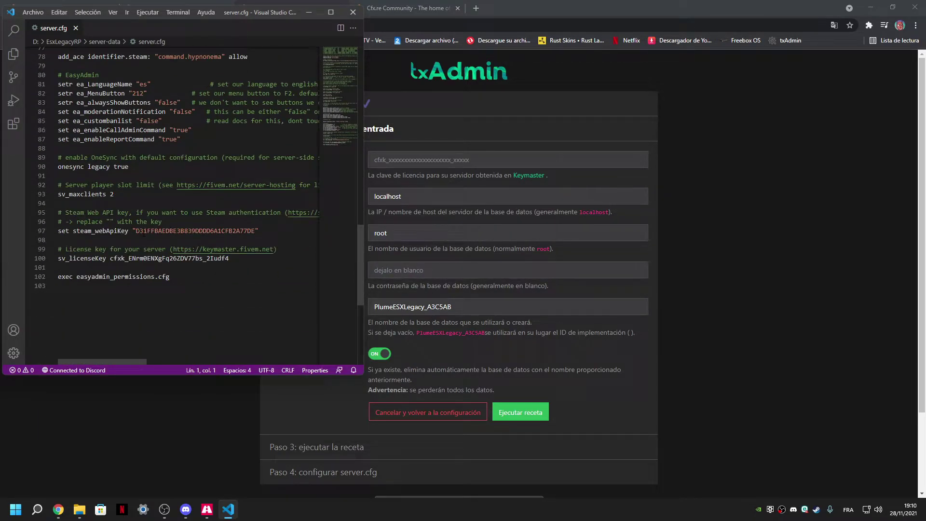
Step: Copy the sv_licenseKey value into txAdmin's license key field
{"action": "left_click_drag", "start_coordinate": [231, 259], "coordinate": [24, 262]}
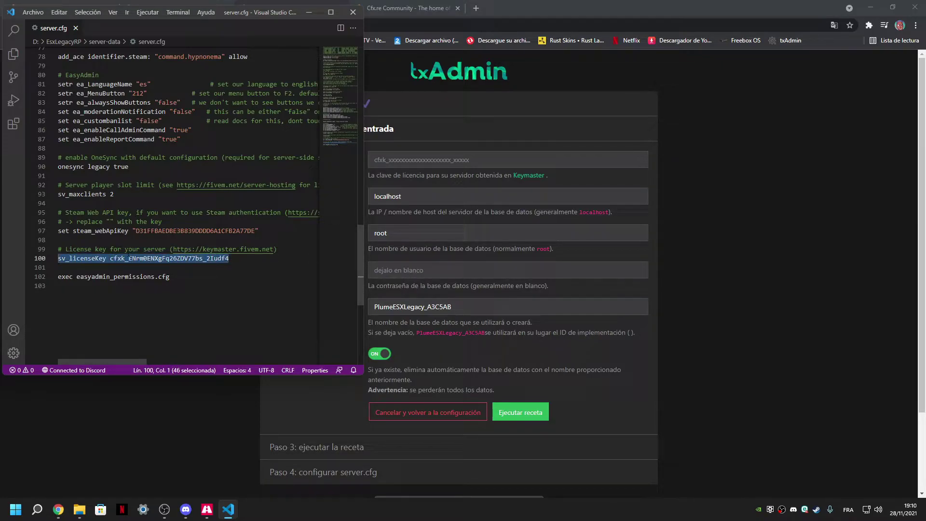
{"action": "double_click", "coordinate": [169, 258]}
{"action": "left_click", "coordinate": [397, 159]}
{"action": "key", "text": "ctrl+v"}
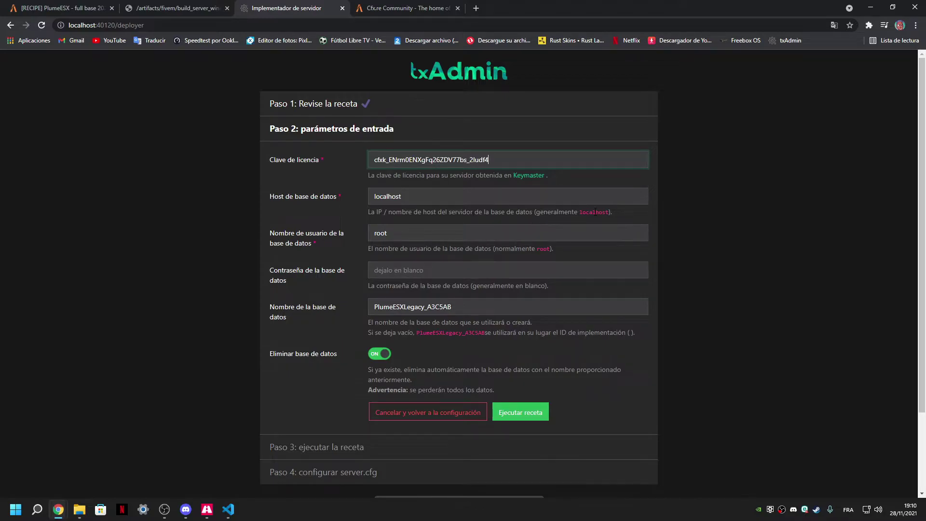
{"action": "triple_click", "coordinate": [466, 211]}
{"action": "left_click_drag", "start_coordinate": [466, 196], "coordinate": [361, 202]}
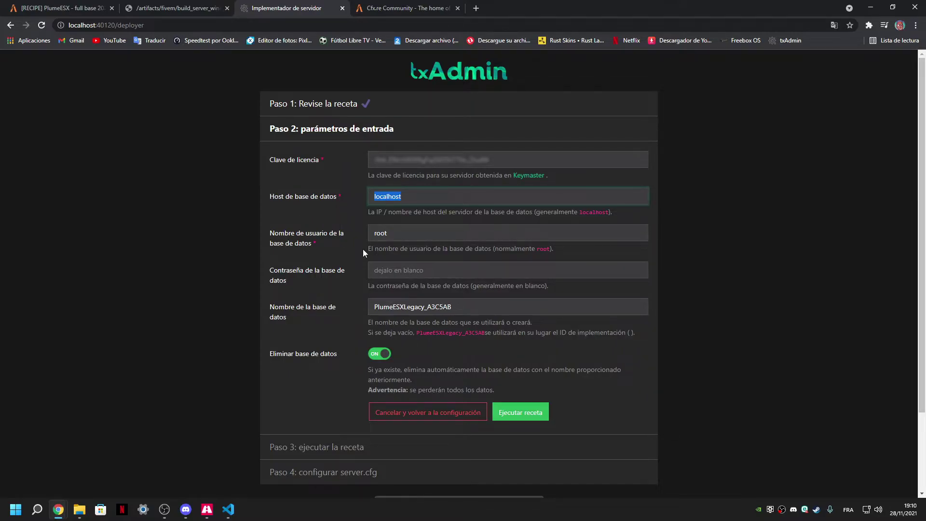
{"action": "left_click_drag", "start_coordinate": [363, 249], "coordinate": [550, 249]}
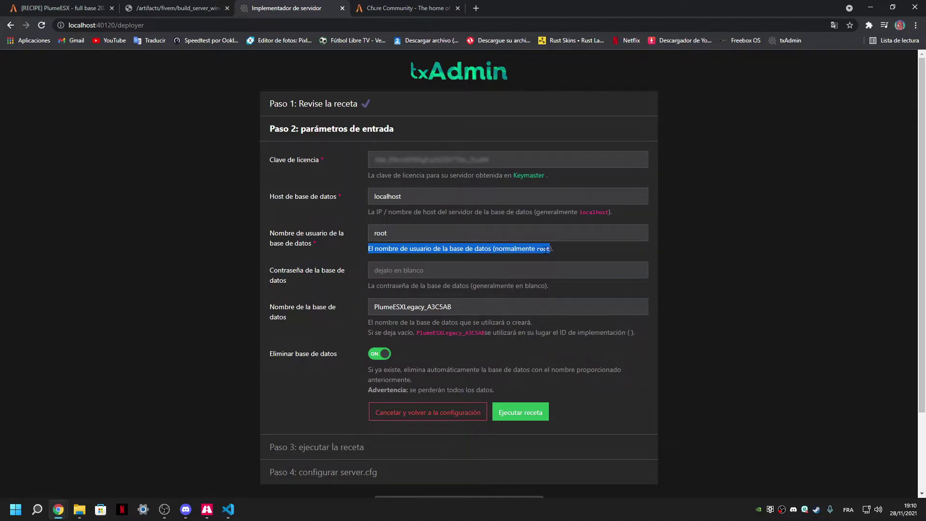
{"action": "left_click", "coordinate": [554, 249]}
{"action": "triple_click", "coordinate": [547, 247]}
{"action": "left_click", "coordinate": [547, 248]}
{"action": "double_click", "coordinate": [544, 247]}
{"action": "left_click", "coordinate": [541, 250]}
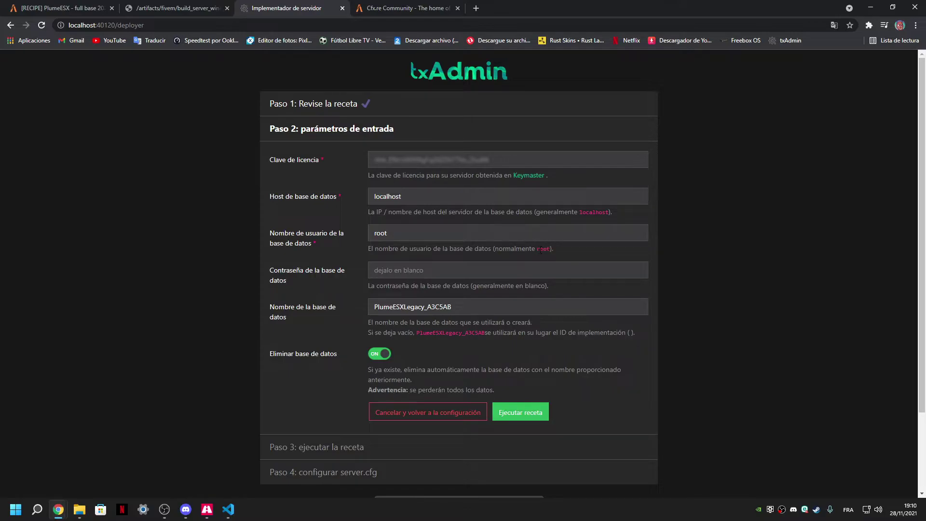
{"action": "left_click_drag", "start_coordinate": [537, 250], "coordinate": [547, 247]}
{"action": "left_click", "coordinate": [381, 233]}
{"action": "key", "text": "ctrl+a"}
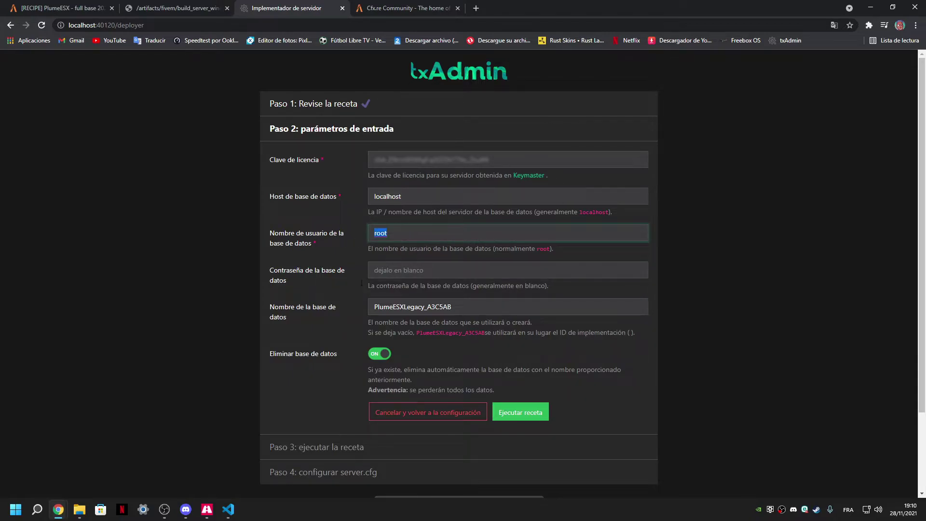
{"action": "left_click", "coordinate": [871, 7]}
Step: Launch MySQL Workbench to see the ServidoresRP connection, then return to txAdmin
{"action": "left_click", "coordinate": [313, 18]}
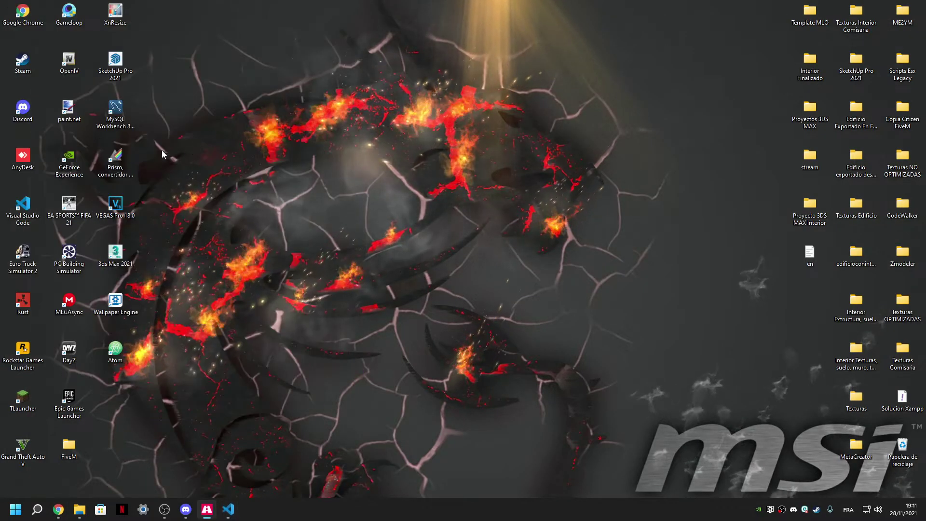
{"action": "double_click", "coordinate": [127, 110]}
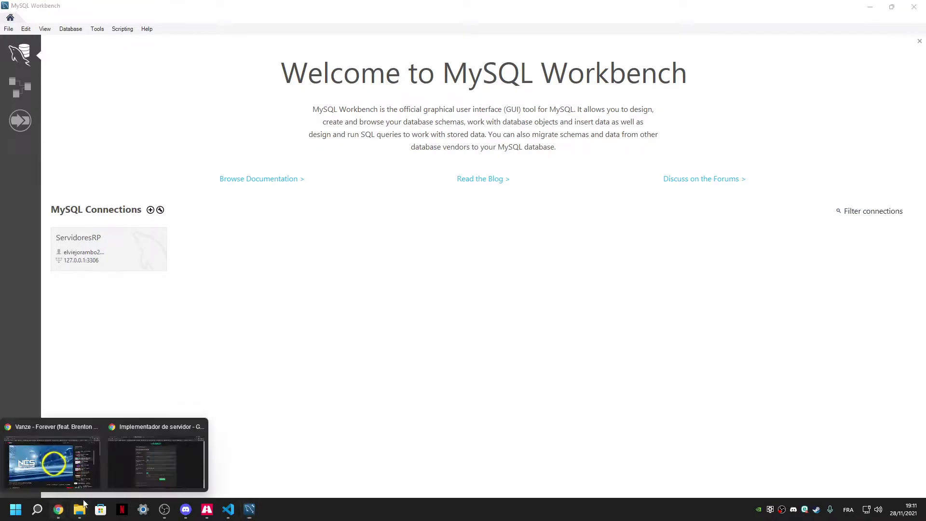
{"action": "left_click", "coordinate": [190, 472]}
Step: Fill the database username and password from the browser's saved autofill entry
{"action": "left_click", "coordinate": [419, 236]}
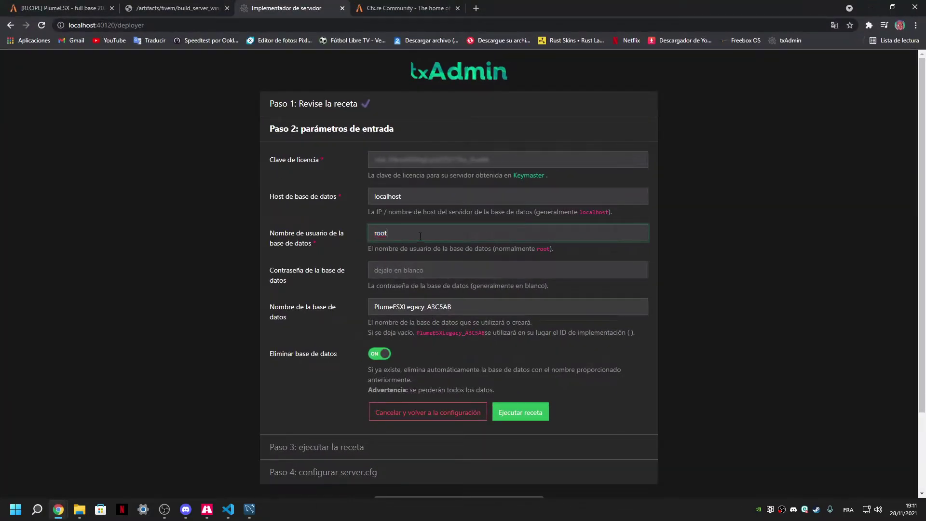
{"action": "type", "text": "elviejo"}
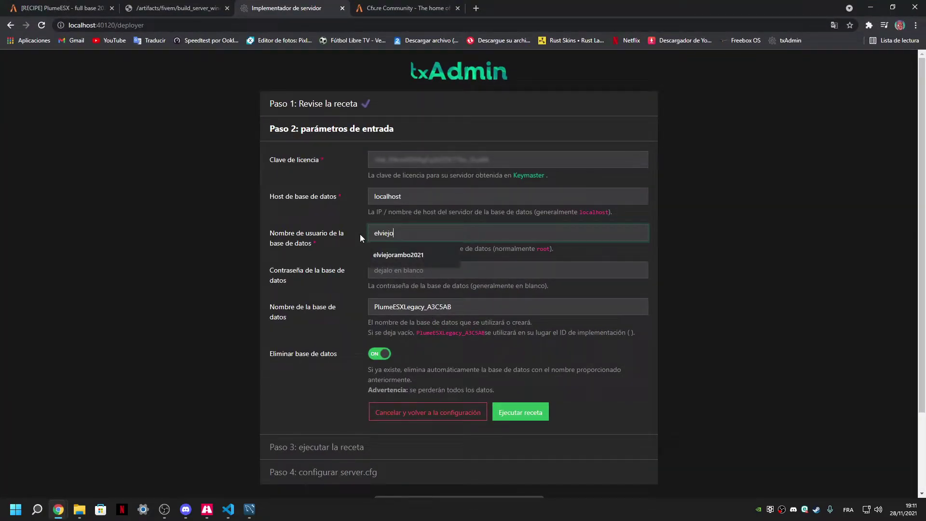
{"action": "key", "text": "Down"}
{"action": "key", "text": "Return"}
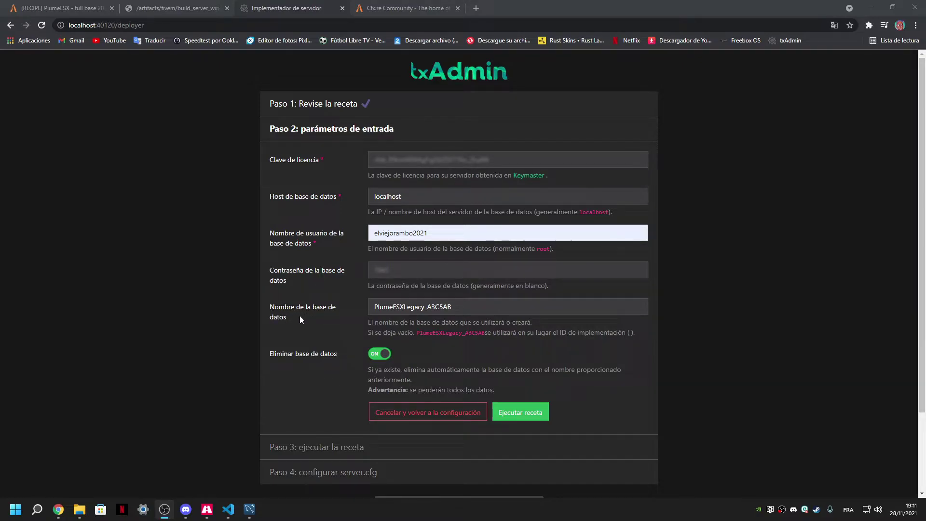
Step: Clear the database name field, leaving automatic database deletion turned on
{"action": "left_click_drag", "start_coordinate": [367, 324], "coordinate": [538, 322]}
{"action": "left_click", "coordinate": [303, 358]}
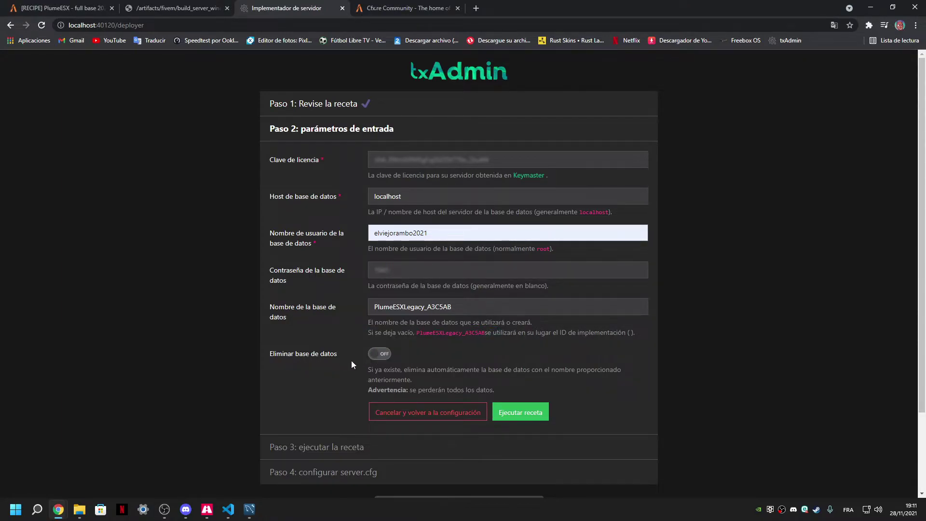
{"action": "left_click", "coordinate": [378, 356]}
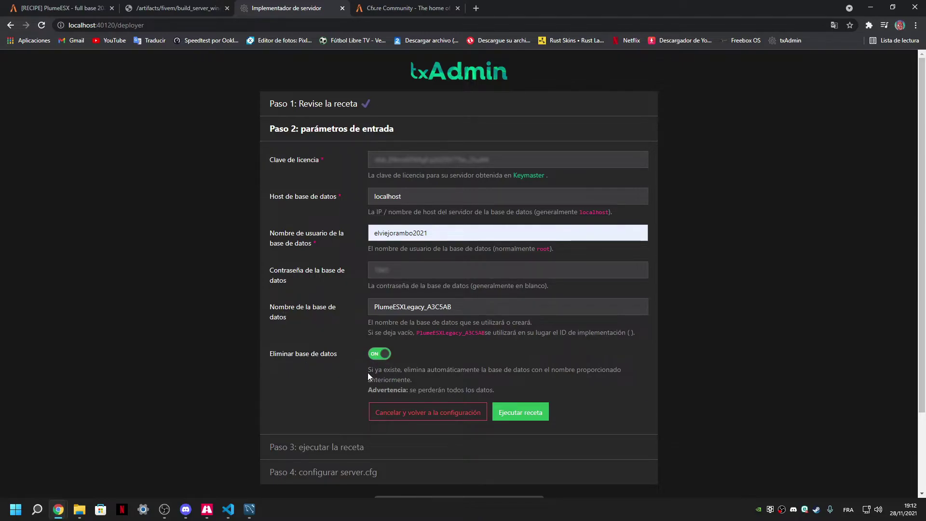
{"action": "left_click_drag", "start_coordinate": [368, 372], "coordinate": [466, 371]}
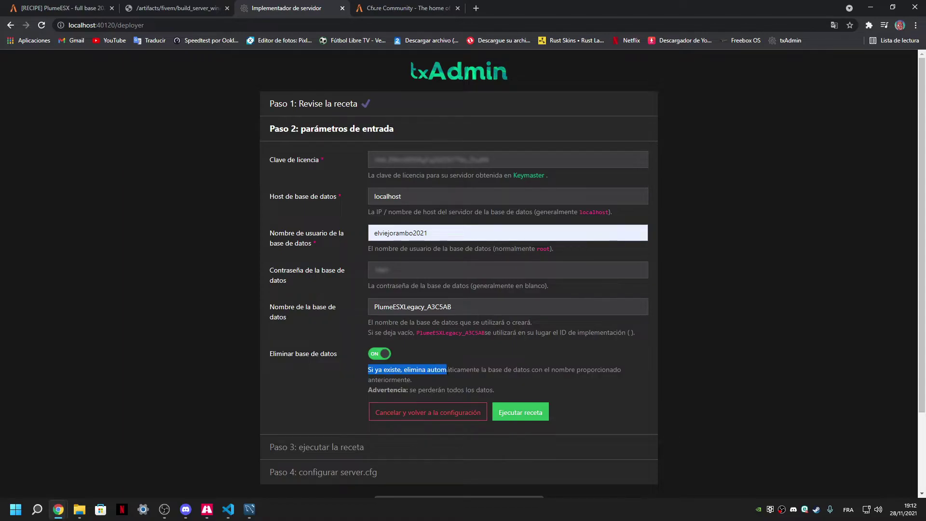
{"action": "left_click", "coordinate": [433, 307]}
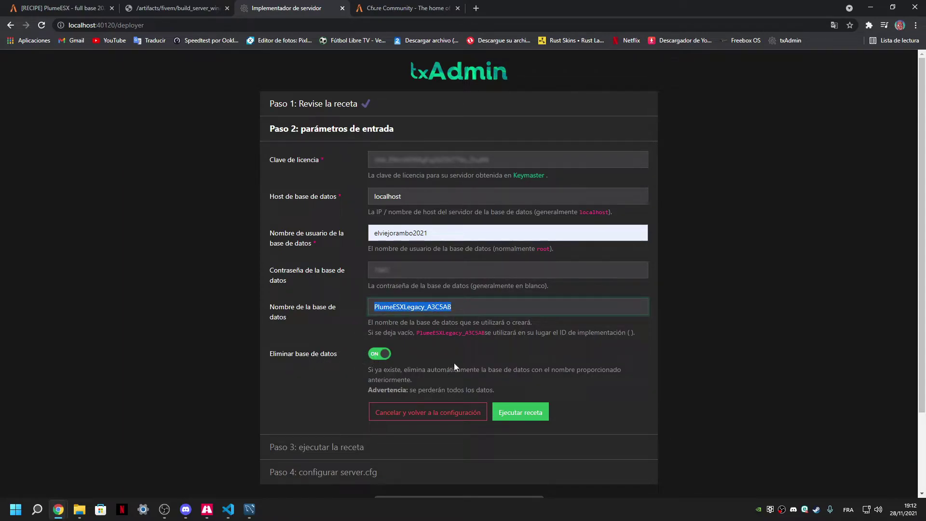
{"action": "left_click", "coordinate": [381, 354]}
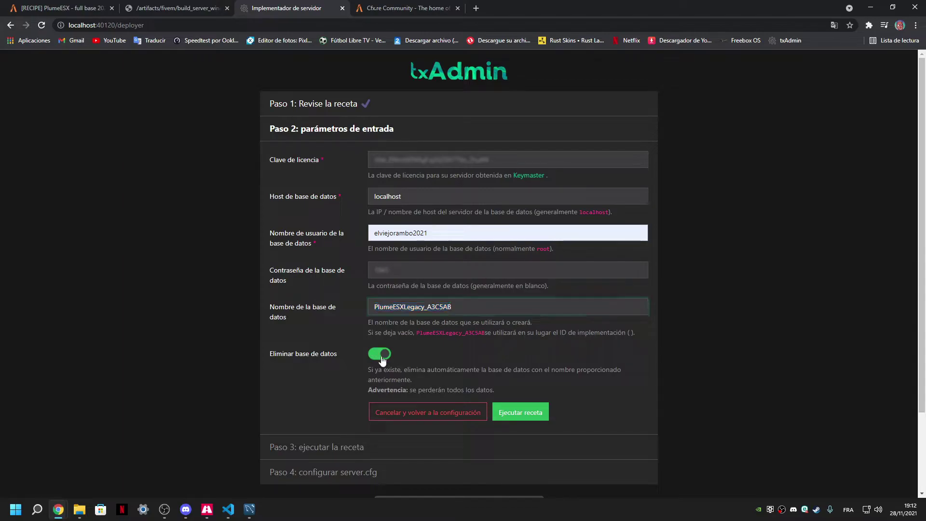
{"action": "double_click", "coordinate": [371, 308]}
{"action": "key", "text": "BackSpace"}
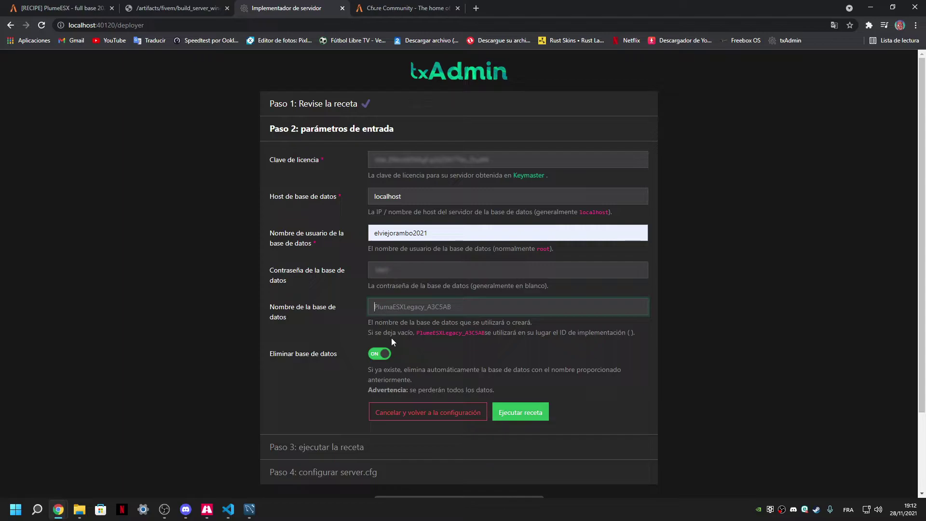
{"action": "left_click", "coordinate": [249, 508]}
Step: Open the ServidoresRP connection and inspect the malandrosrp schema in Schema Inspector
{"action": "left_click", "coordinate": [143, 245]}
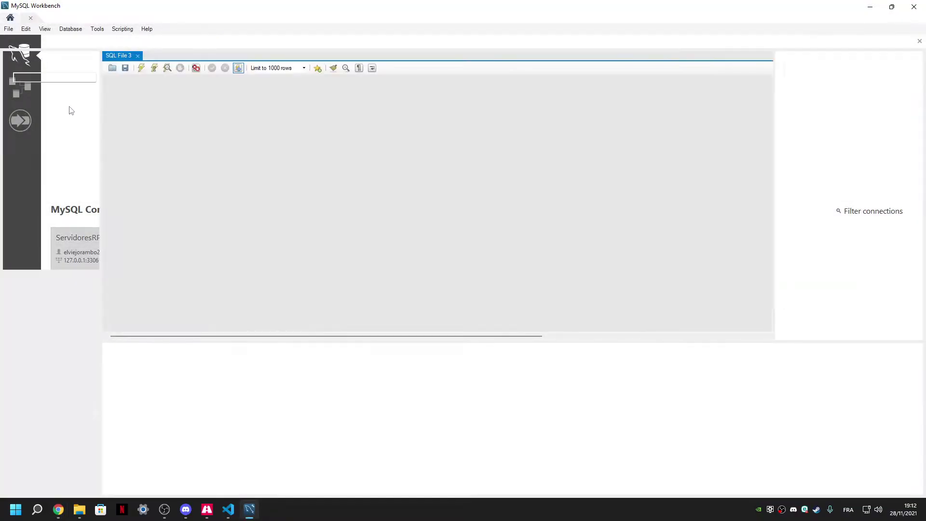
{"action": "left_click", "coordinate": [42, 114]}
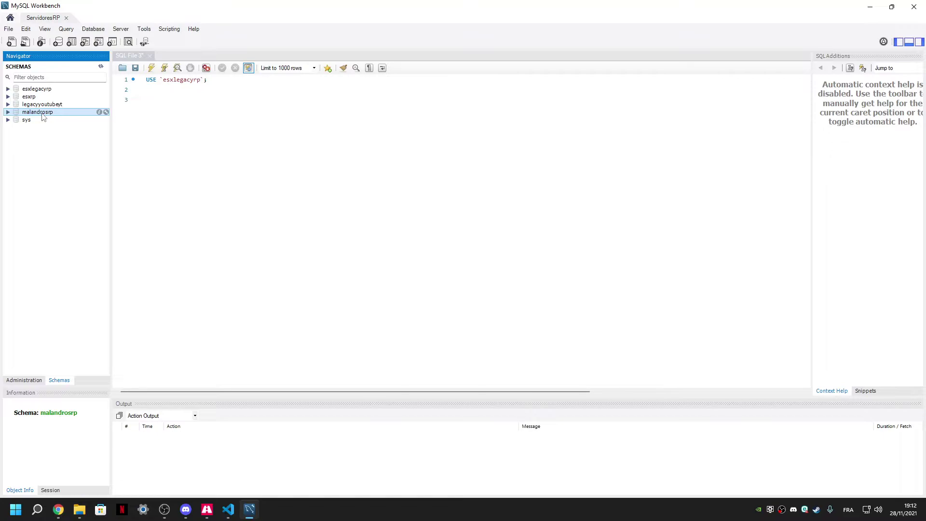
{"action": "left_click", "coordinate": [8, 113]}
{"action": "left_click", "coordinate": [8, 112]}
{"action": "right_click", "coordinate": [34, 113]}
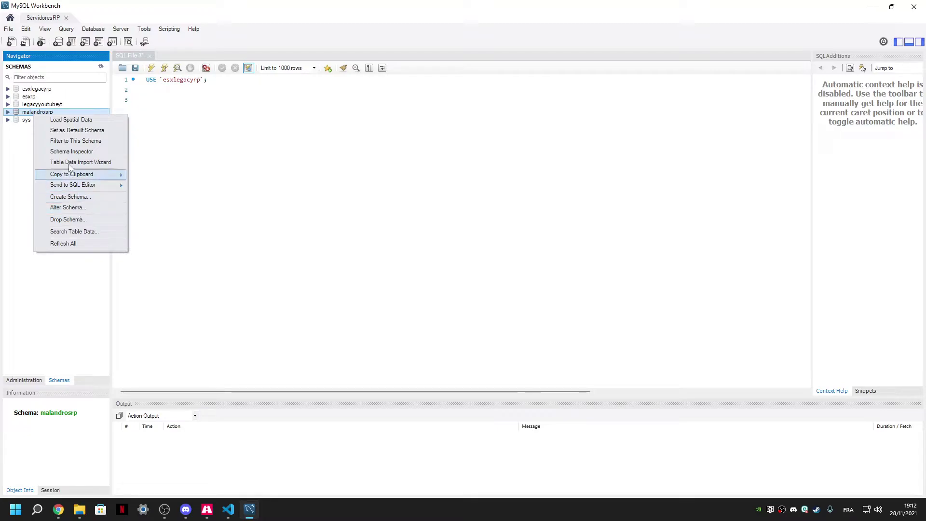
{"action": "left_click", "coordinate": [67, 153]}
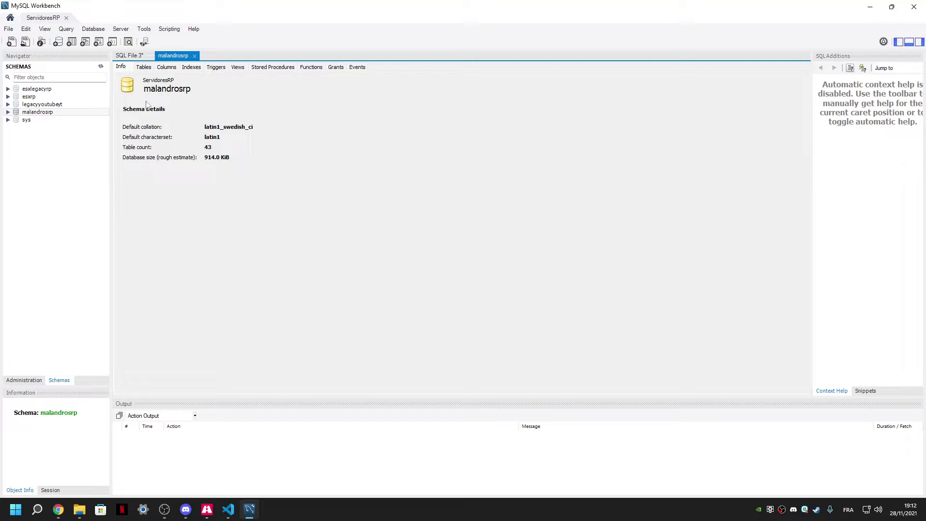
{"action": "left_click", "coordinate": [193, 57]}
Step: Reselect malandrosrp and browse the Server menu for data export
{"action": "left_click", "coordinate": [38, 112]}
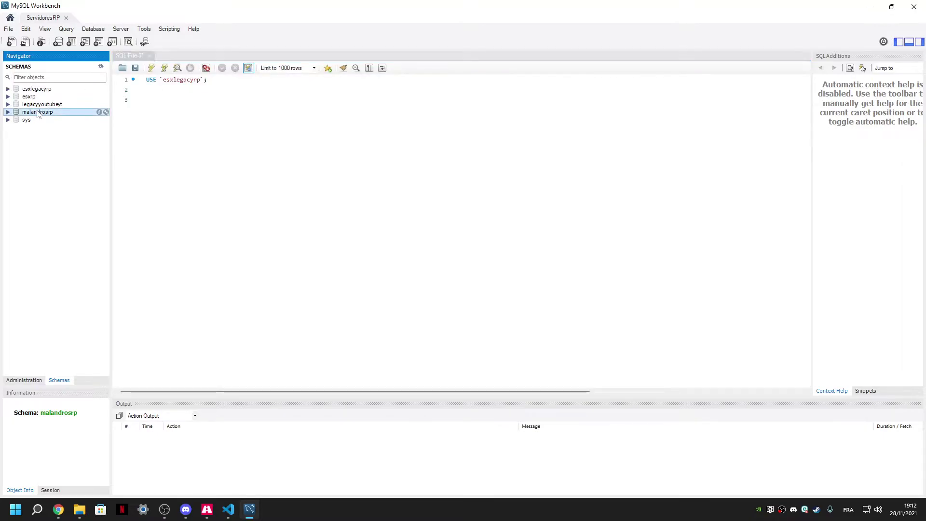
{"action": "right_click", "coordinate": [38, 113]}
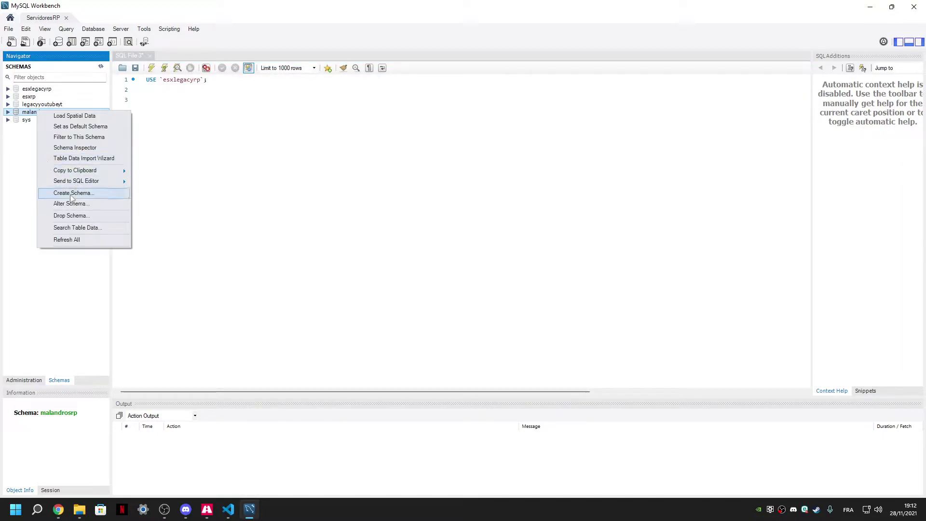
{"action": "mouse_move", "coordinate": [91, 173]}
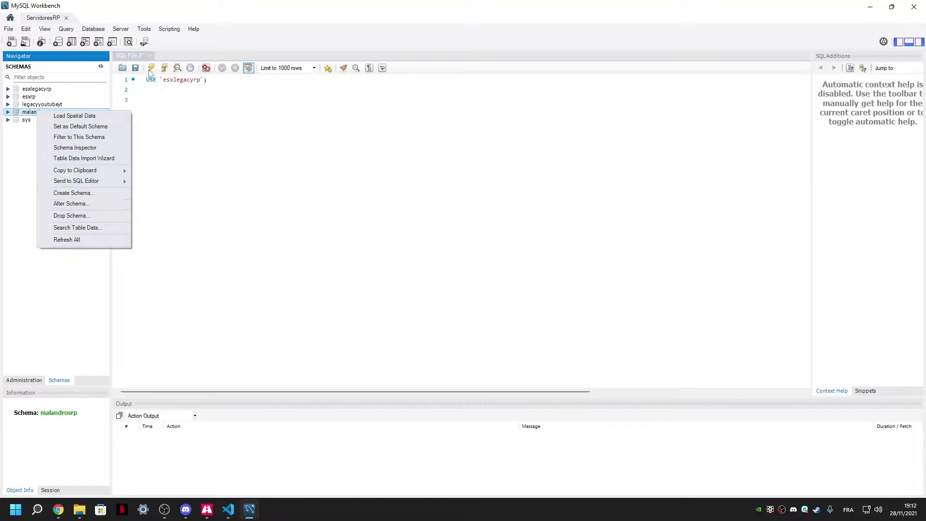
{"action": "left_click", "coordinate": [90, 30]}
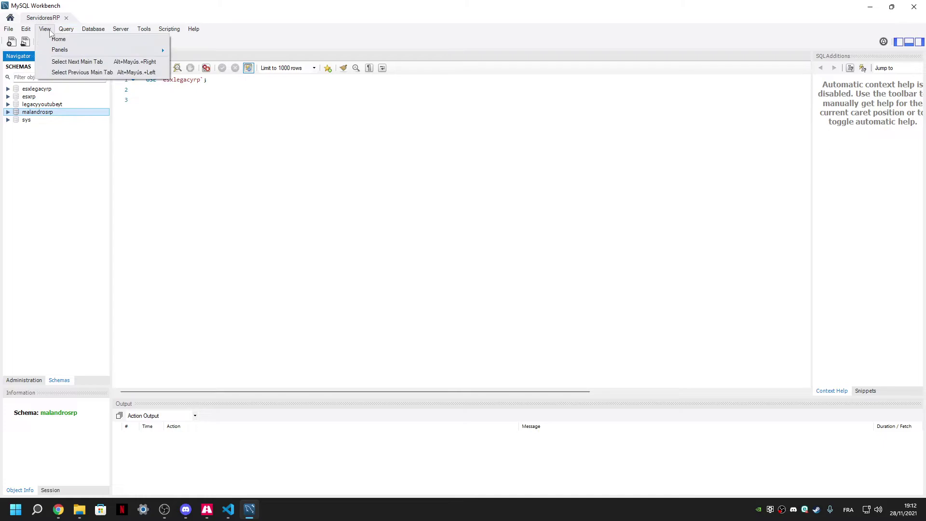
{"action": "mouse_move", "coordinate": [105, 32]}
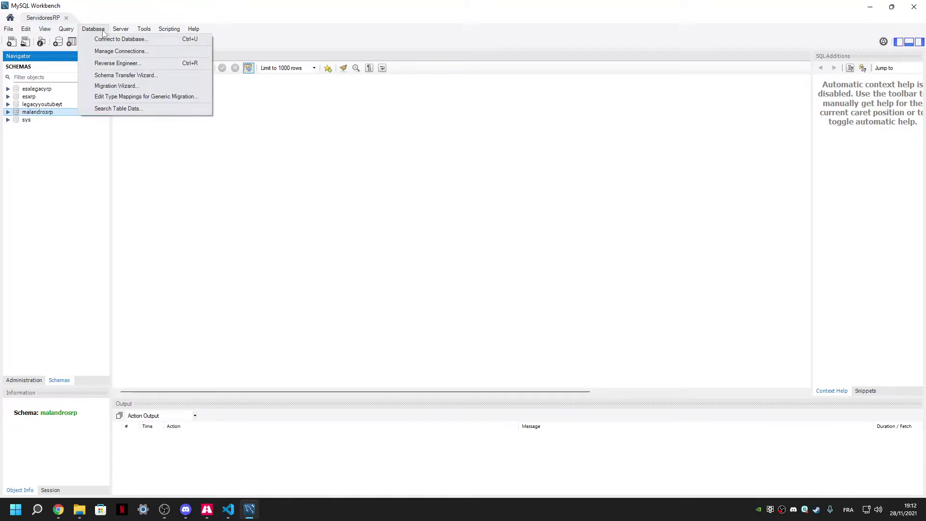
Step: Export malandrosrp to the self-contained file Dump20211128.sql, continuing past the version warning
{"action": "left_click", "coordinate": [144, 83]}
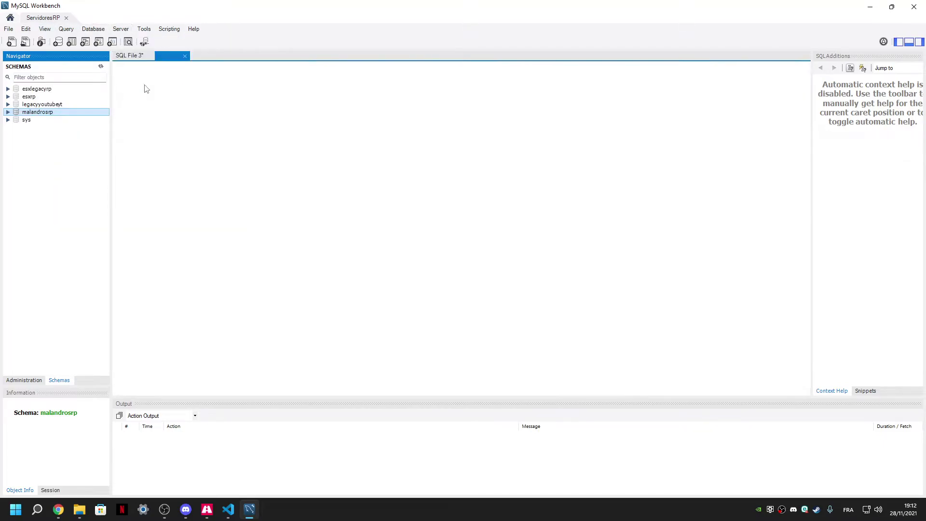
{"action": "left_click", "coordinate": [134, 151]}
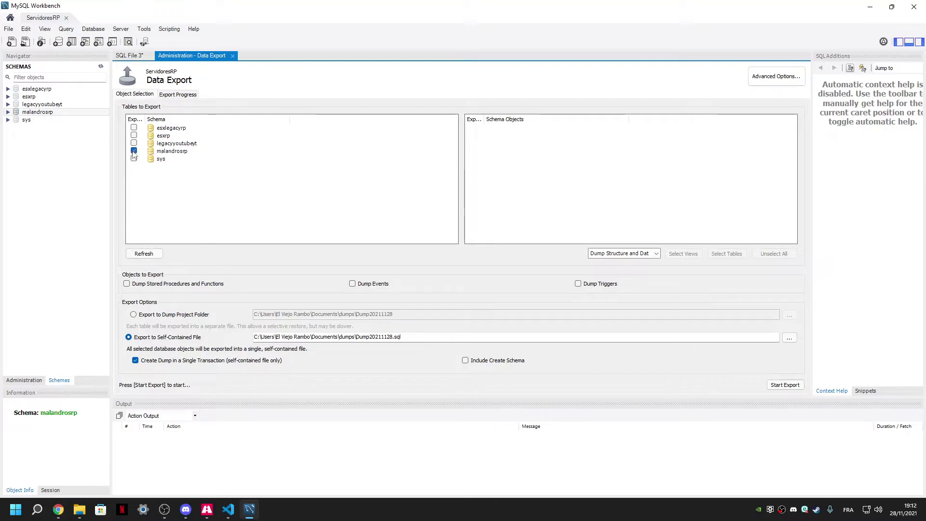
{"action": "left_click", "coordinate": [784, 385]}
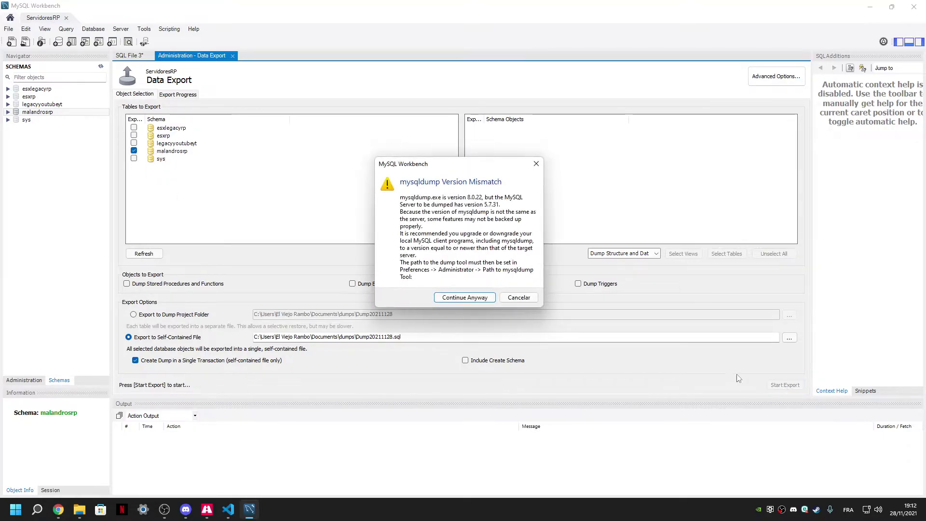
{"action": "left_click", "coordinate": [488, 296]}
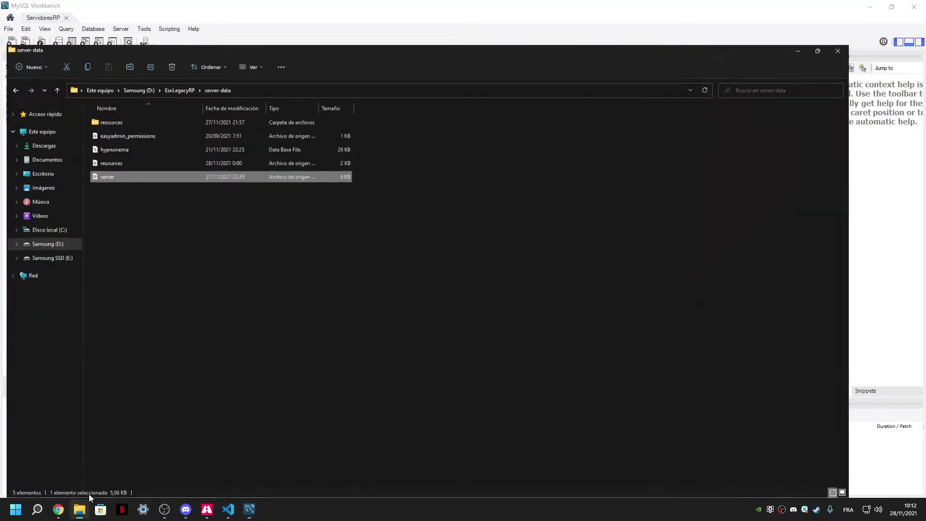
{"action": "left_click", "coordinate": [79, 510]}
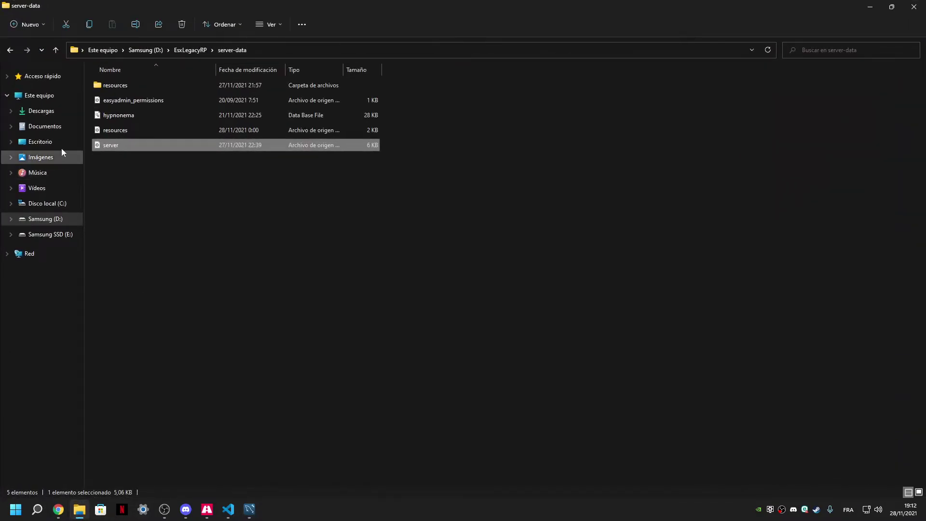
Step: Open a second, maximized File Explorer window on Quick access
{"action": "right_click", "coordinate": [64, 128]}
{"action": "key", "text": "Escape"}
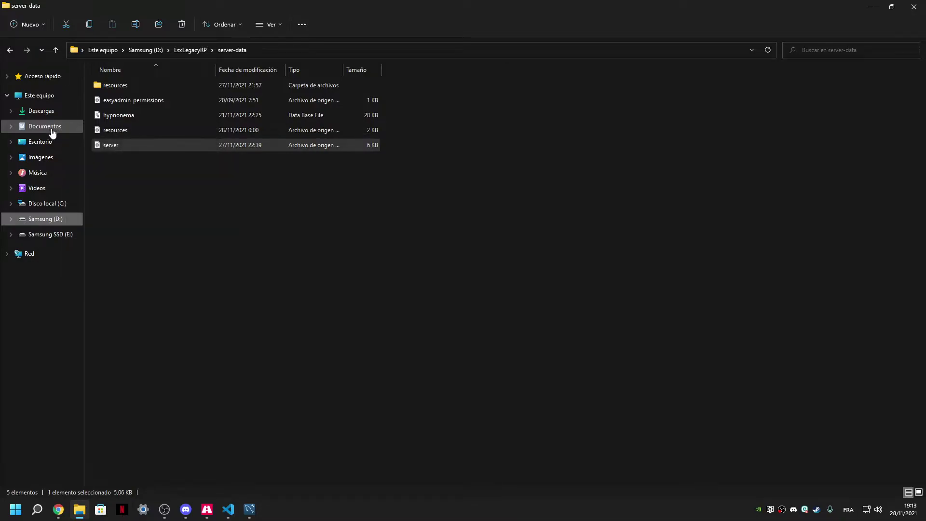
{"action": "middle_click", "coordinate": [79, 510]}
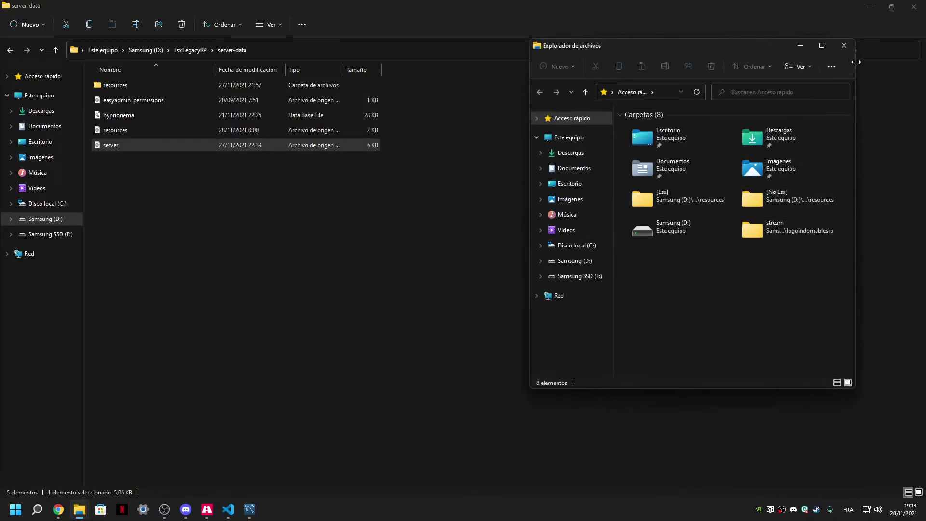
{"action": "left_click", "coordinate": [822, 45]}
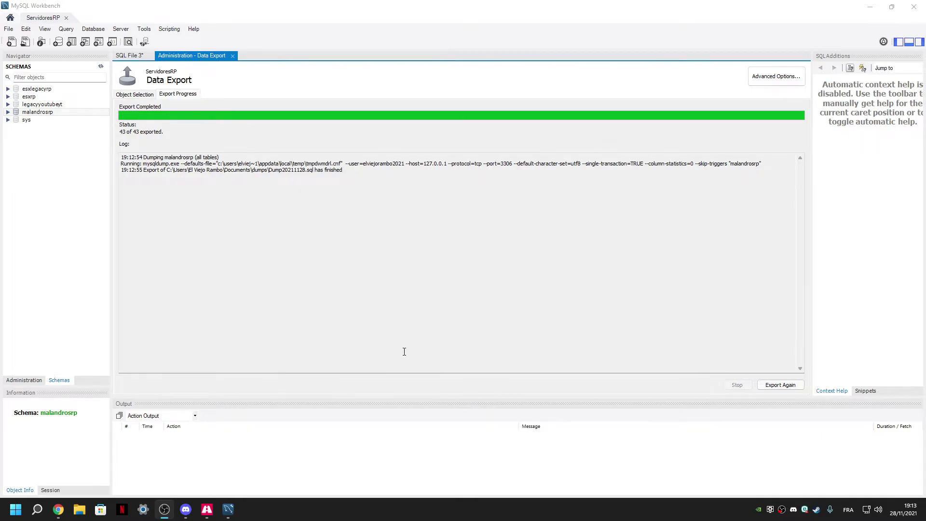
Step: Return to the Data Export page and close the finished export tab
{"action": "right_click", "coordinate": [49, 114]}
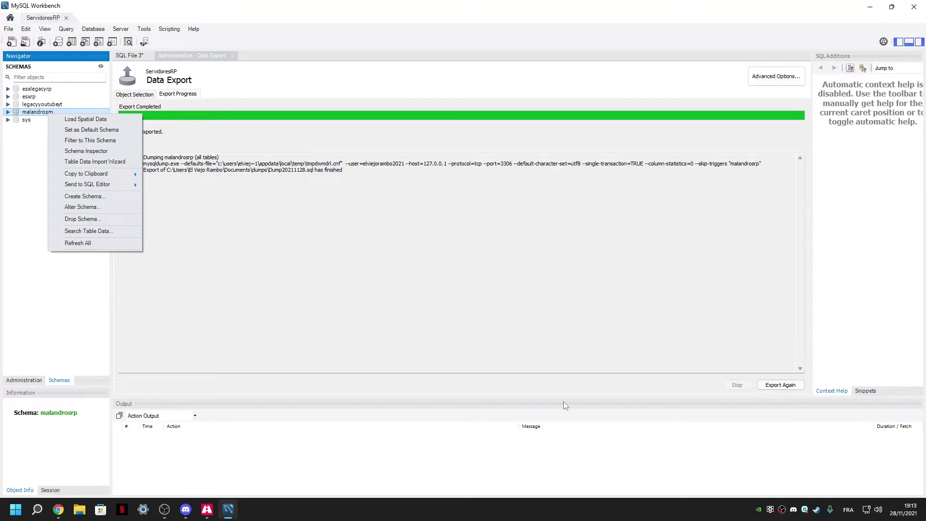
{"action": "left_click", "coordinate": [102, 29]}
{"action": "mouse_move", "coordinate": [124, 30]}
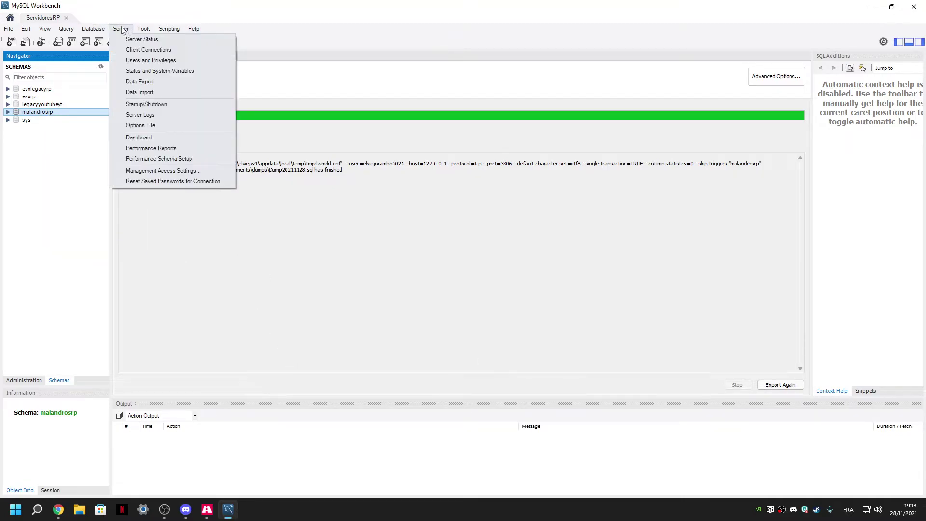
{"action": "left_click", "coordinate": [142, 82]}
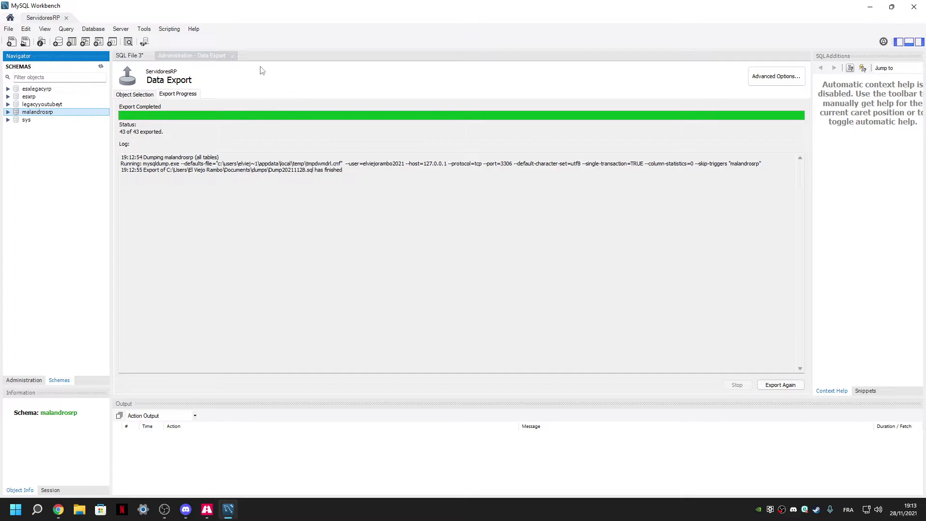
{"action": "left_click", "coordinate": [231, 56]}
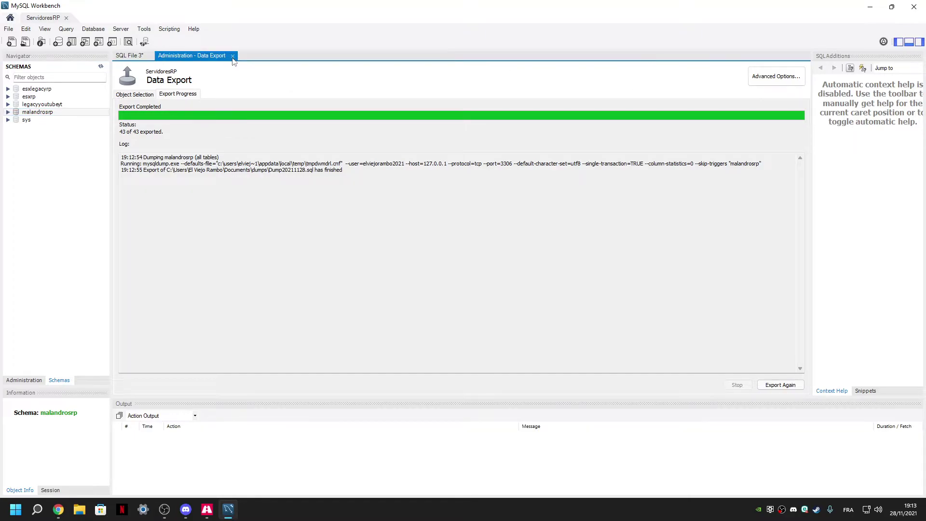
{"action": "key", "text": "ctrl+w"}
Step: Re-export malandrosrp with Include Create Schema enabled, continuing past the version warning
{"action": "left_click", "coordinate": [120, 29]}
{"action": "left_click", "coordinate": [141, 84]}
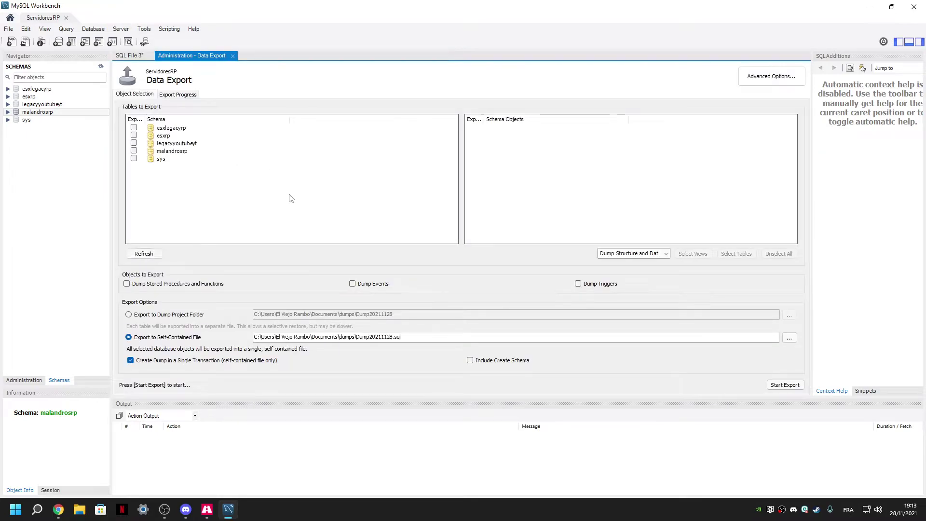
{"action": "left_click", "coordinate": [479, 362]}
{"action": "left_click", "coordinate": [785, 385]}
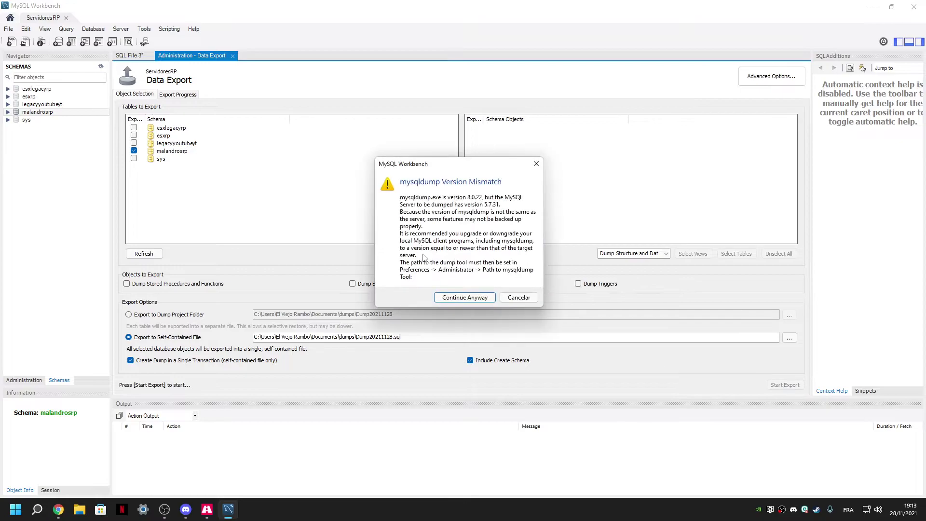
{"action": "left_click", "coordinate": [457, 295]}
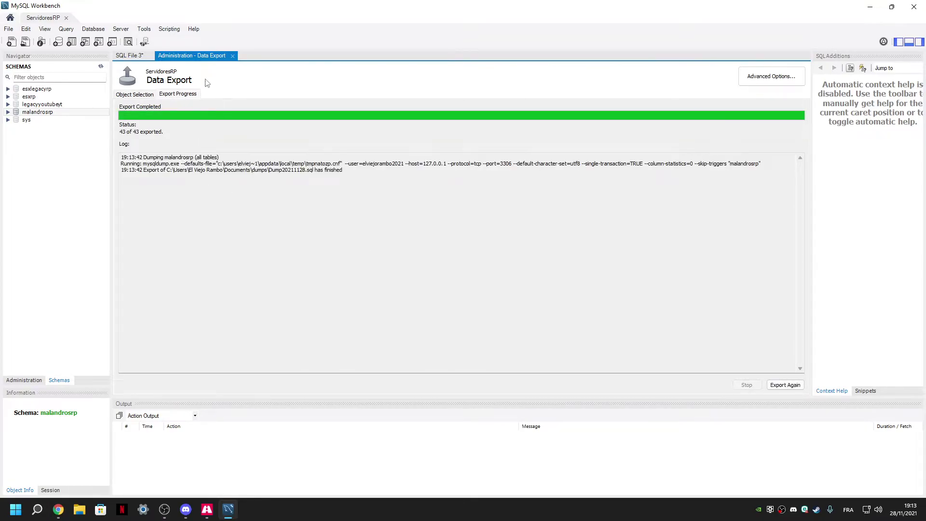
Step: Drop the malandrosrp schema from the MySQL Workbench server
{"action": "right_click", "coordinate": [30, 113]}
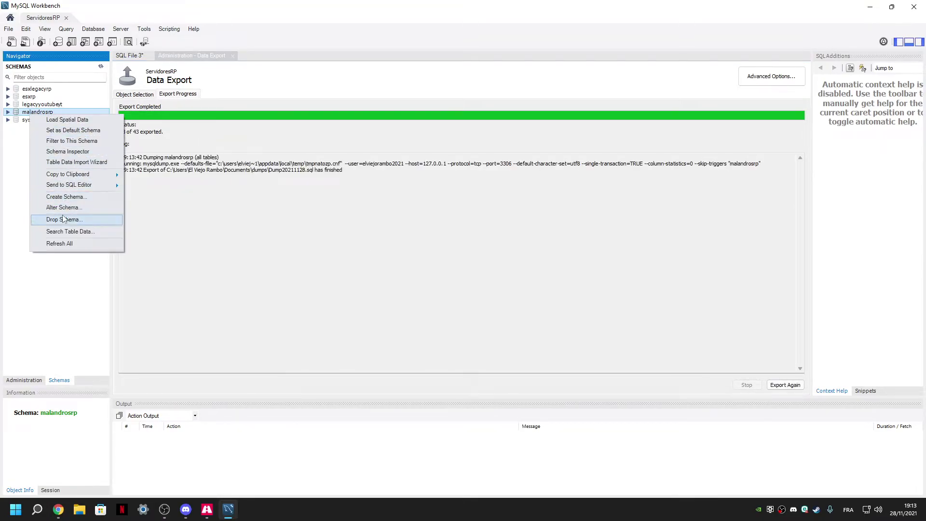
{"action": "left_click", "coordinate": [63, 219]}
{"action": "left_click", "coordinate": [434, 260]}
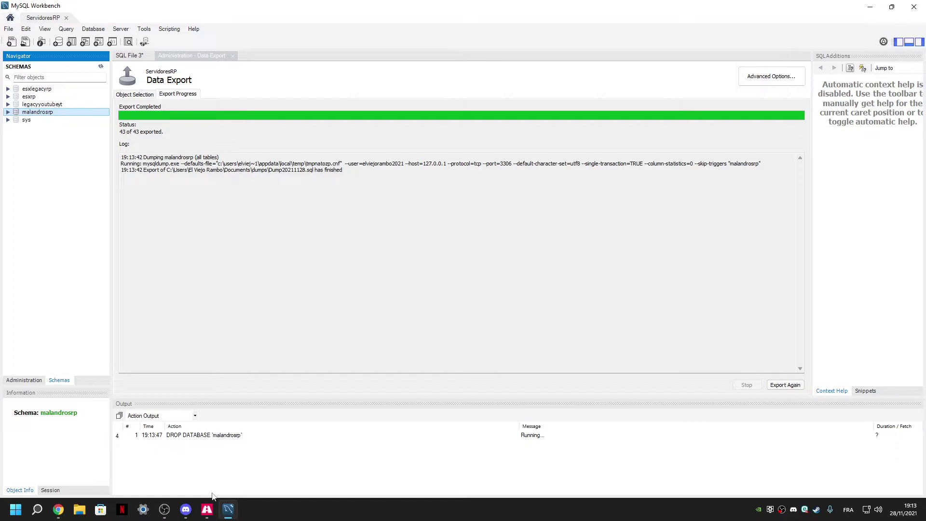
Step: Return to the txAdmin deployer page in Chrome
{"action": "mouse_move", "coordinate": [211, 505]}
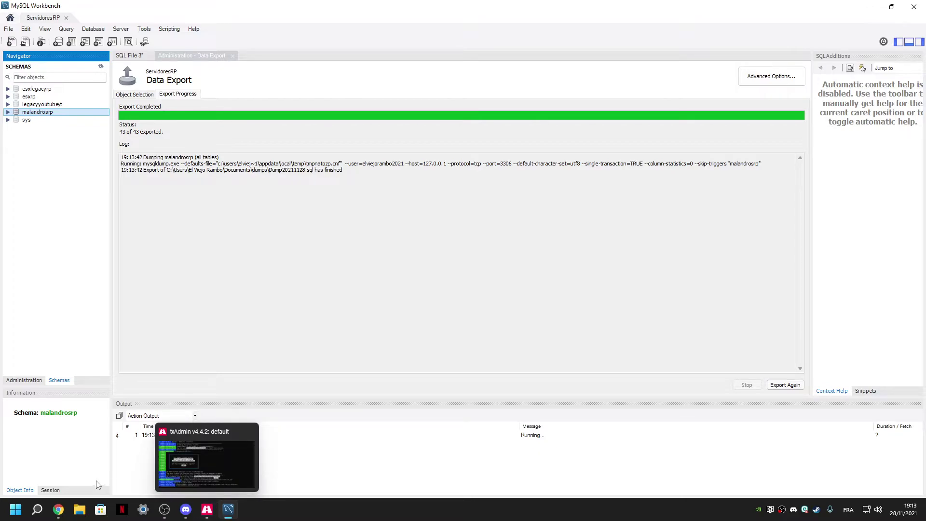
{"action": "mouse_move", "coordinate": [58, 507]}
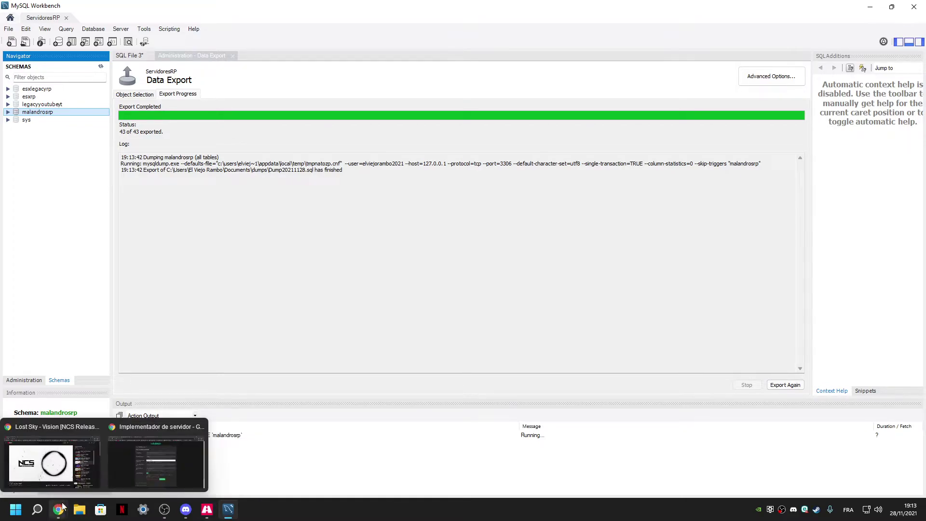
{"action": "left_click", "coordinate": [129, 479]}
Step: Enter malandrosrp as the database name in the txAdmin deployer
{"action": "left_click", "coordinate": [396, 312]}
{"action": "type", "text": "Malabdri"}
{"action": "key", "text": "BackSpace"}
{"action": "key", "text": "BackSpace"}
{"action": "key", "text": "BackSpace"}
{"action": "type", "text": "malandrosrp"}
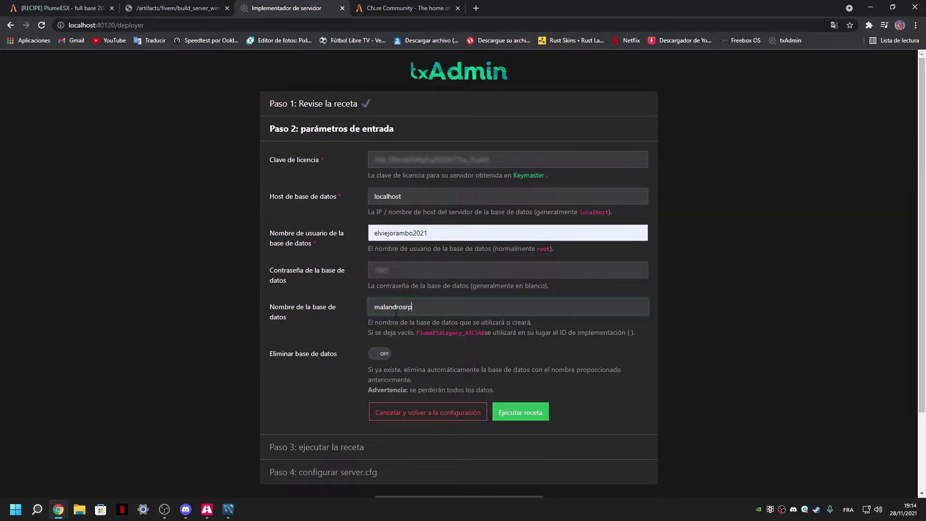
{"action": "left_click", "coordinate": [479, 346]}
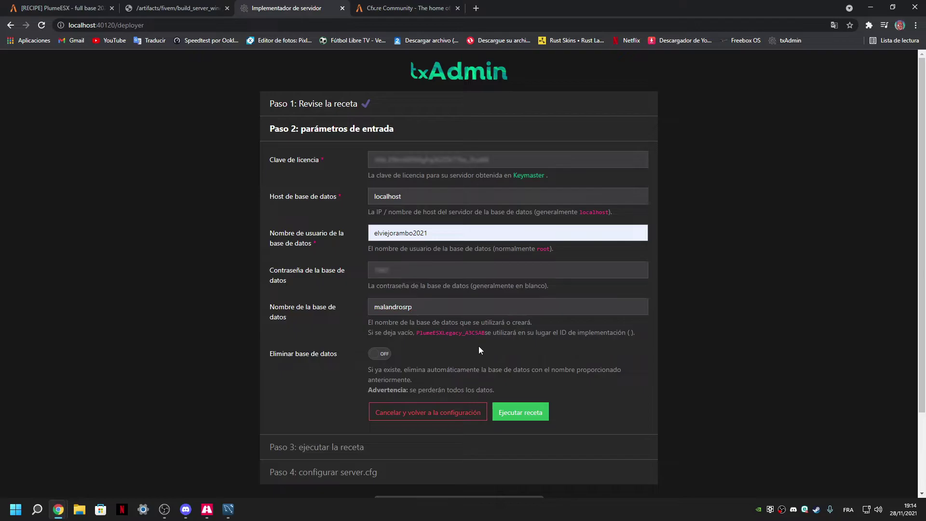
Step: Close the completed Data Export tab in MySQL Workbench and bring up the esxlegacyrp schema menu
{"action": "left_click", "coordinate": [235, 510]}
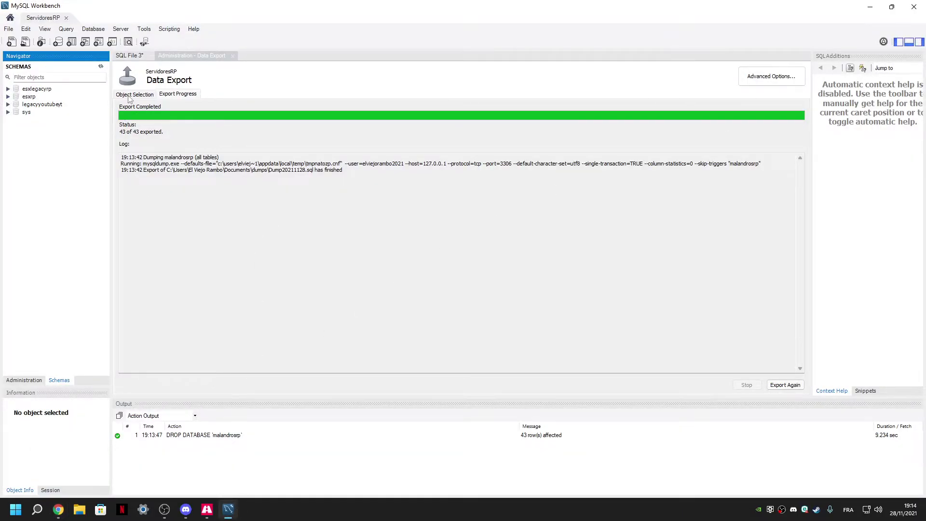
{"action": "left_click", "coordinate": [234, 58]}
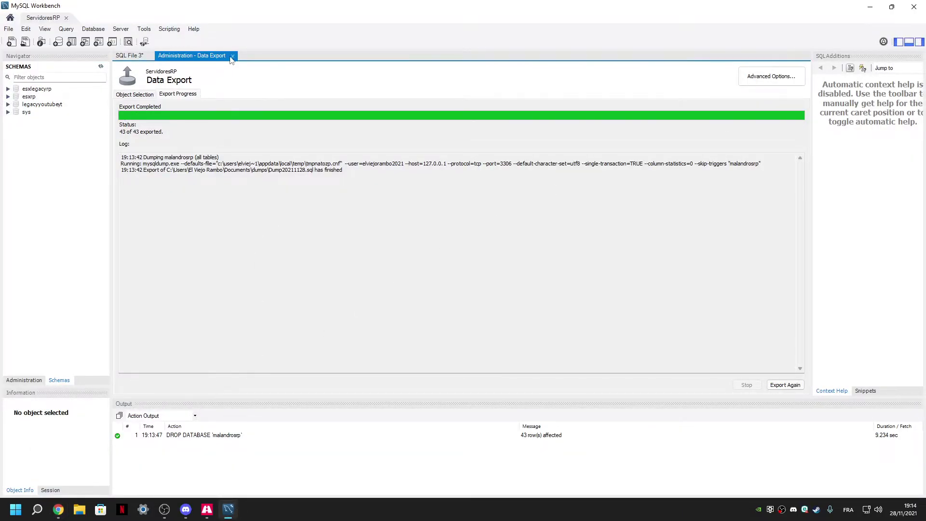
{"action": "left_click", "coordinate": [48, 90]}
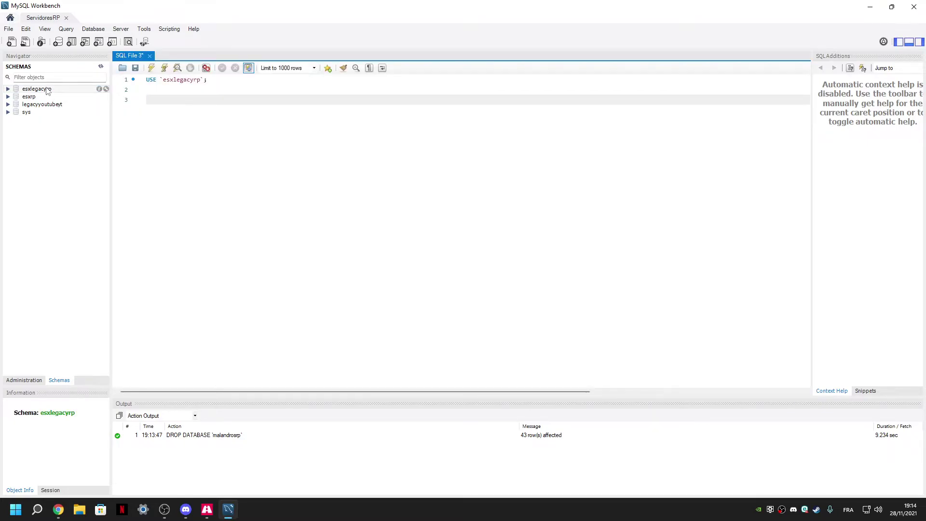
{"action": "right_click", "coordinate": [43, 92]}
Step: Dismiss the schema menu and run the PlumeESX recipe into D:/txData/MalandrosRP
{"action": "left_click", "coordinate": [89, 235]}
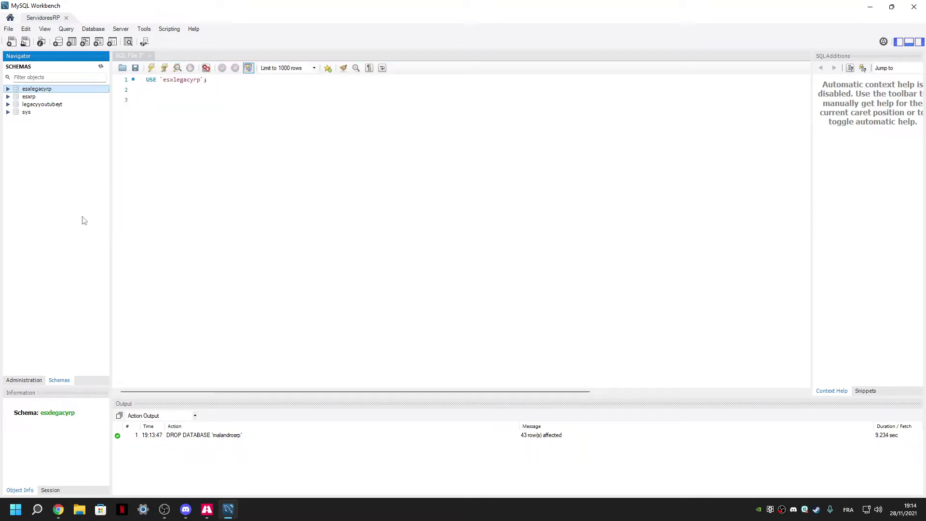
{"action": "left_click", "coordinate": [59, 510]}
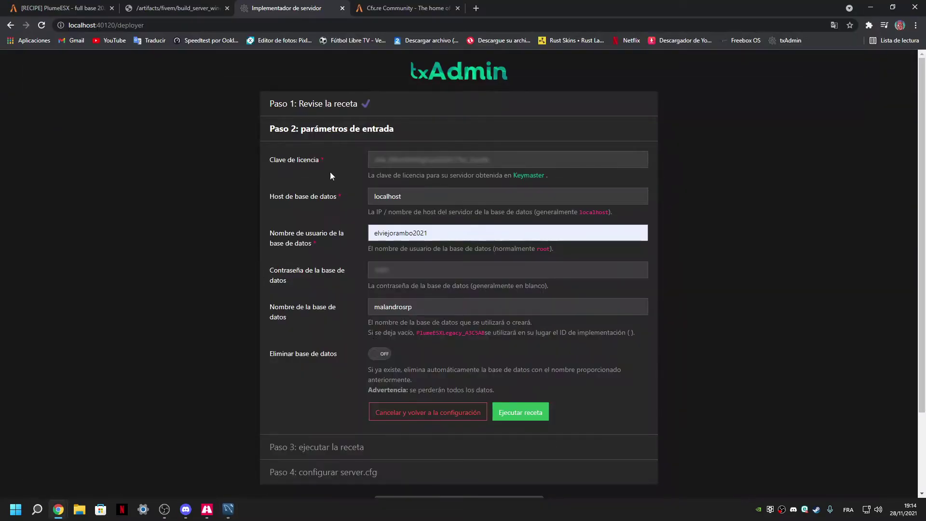
{"action": "left_click", "coordinate": [516, 416]}
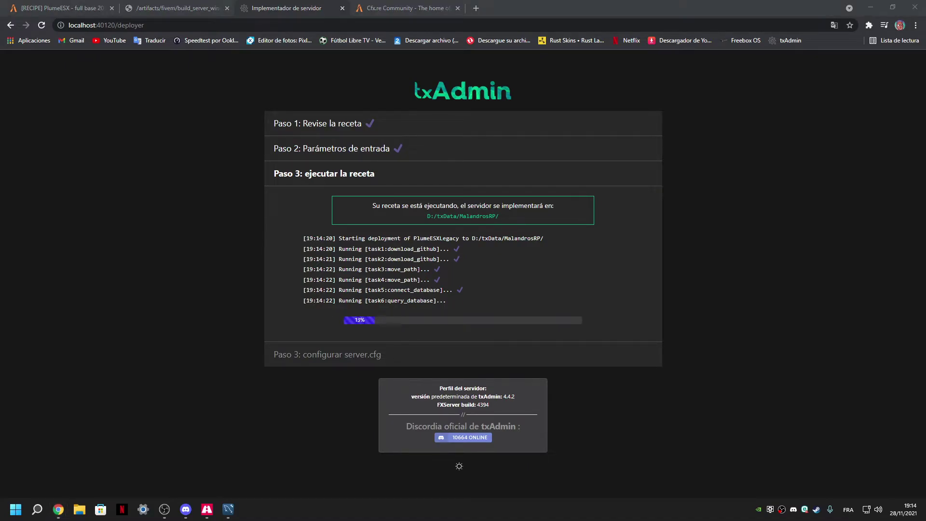
{"action": "left_click", "coordinate": [207, 508]}
Step: Watch the deployment log in the txAdmin console up to 57%, then launch File Explorer
{"action": "left_click_drag", "start_coordinate": [20, 71], "coordinate": [336, 79]}
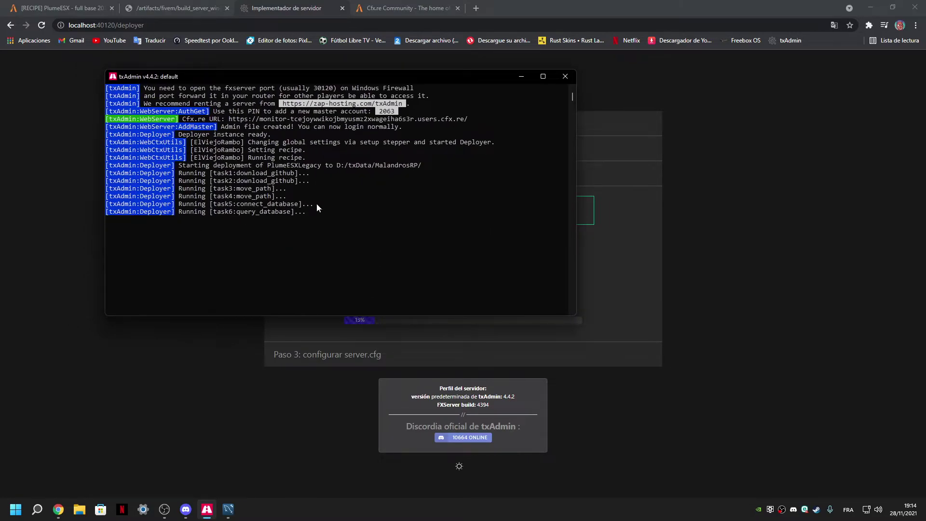
{"action": "left_click_drag", "start_coordinate": [288, 76], "coordinate": [0, 111]}
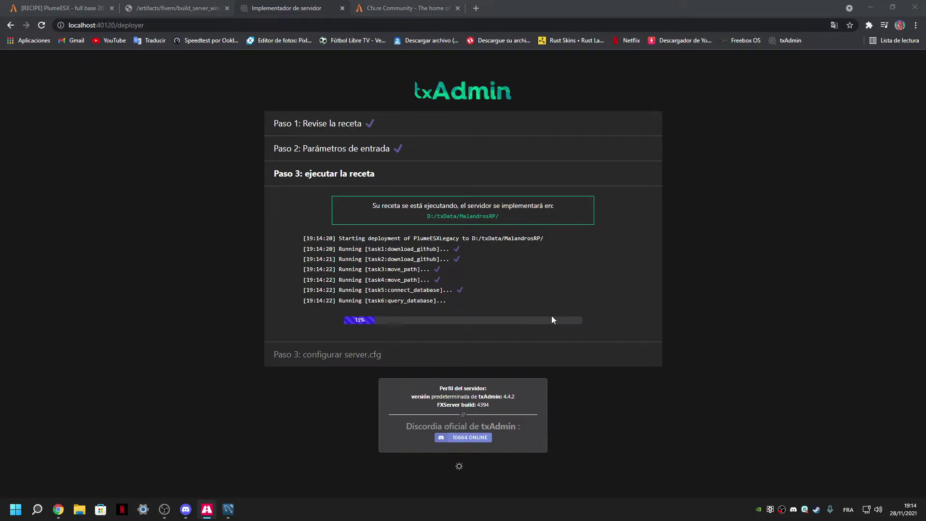
{"action": "left_click", "coordinate": [611, 256]}
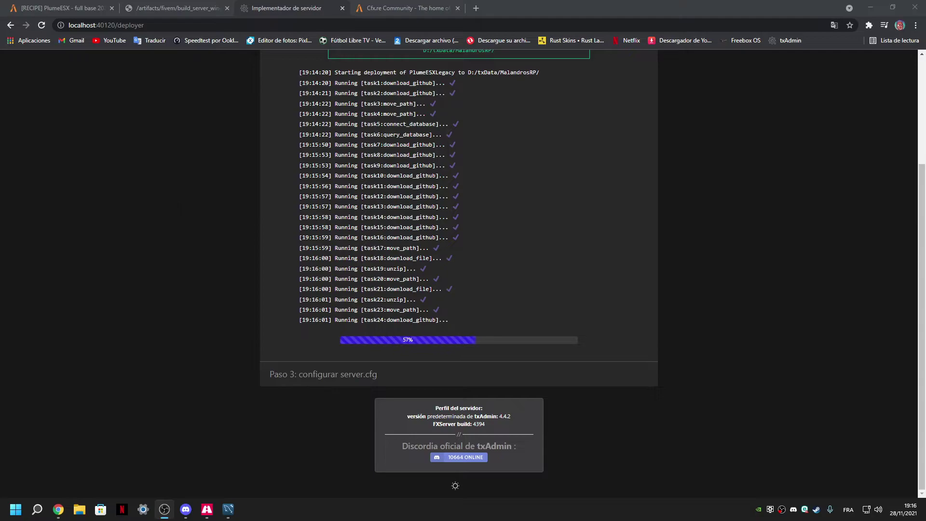
{"action": "left_click", "coordinate": [206, 509]}
{"action": "left_click_drag", "start_coordinate": [776, 181], "coordinate": [734, 79]}
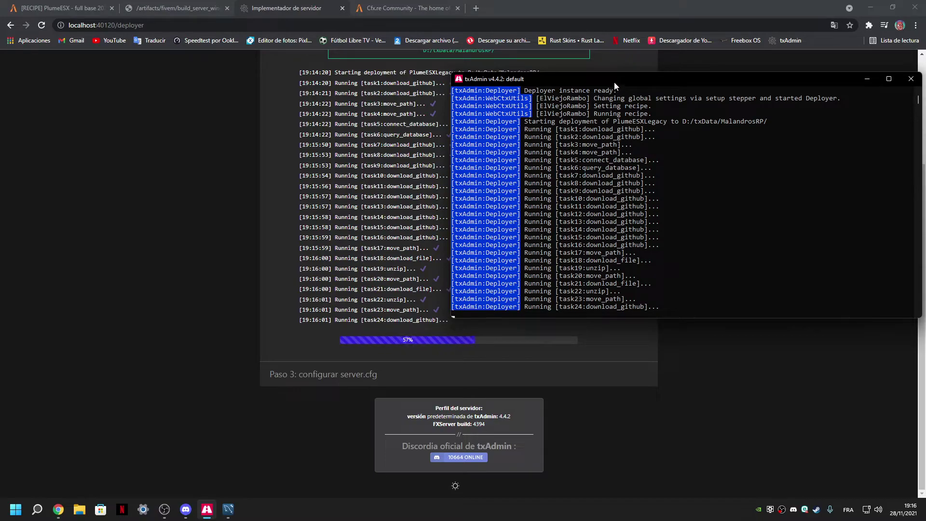
{"action": "left_click_drag", "start_coordinate": [619, 83], "coordinate": [297, 99]}
{"action": "left_click", "coordinate": [215, 200]}
{"action": "key", "text": "super+e"}
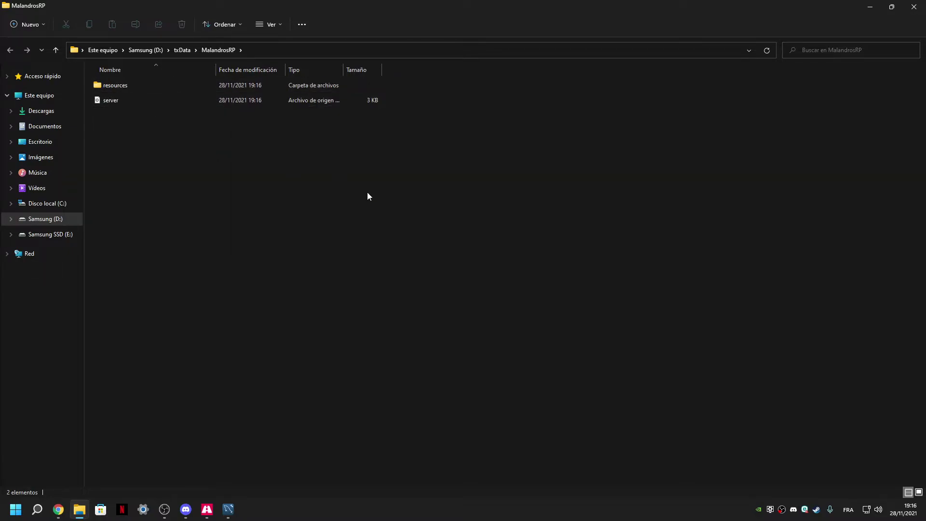
Step: Open the deployed resources folder and look over its resource folders
{"action": "double_click", "coordinate": [144, 84]}
{"action": "left_click_drag", "start_coordinate": [236, 341], "coordinate": [121, 84]}
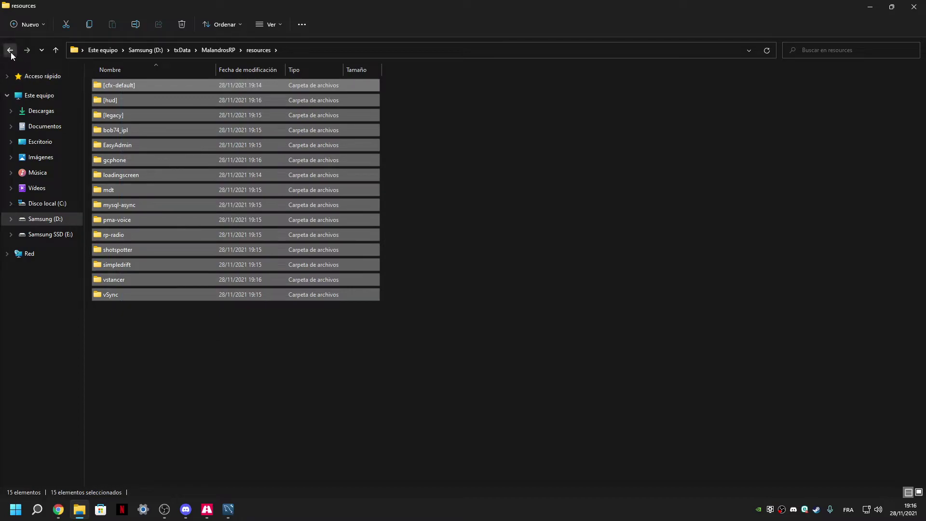
{"action": "left_click", "coordinate": [10, 52]}
{"action": "double_click", "coordinate": [184, 80]}
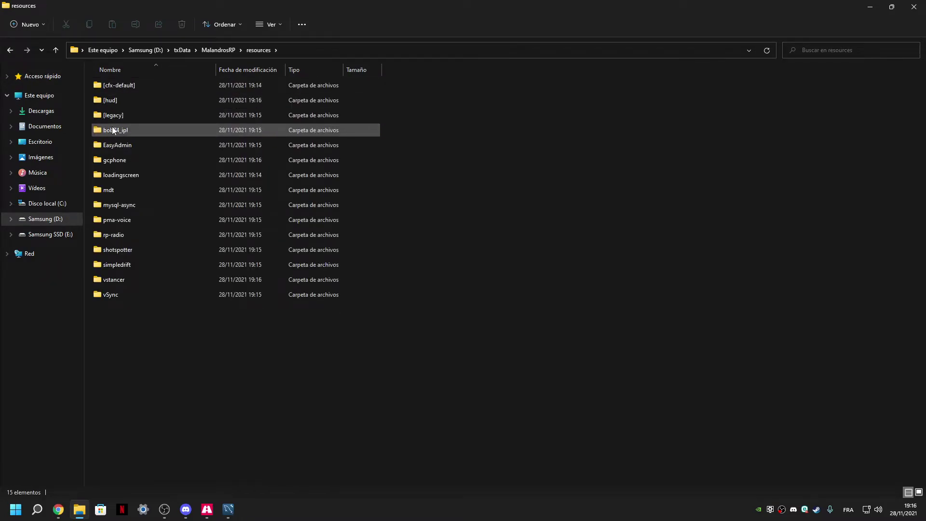
Step: Browse the [legacy], [esx] and [esx_addons] subfolders, then minimise File Explorer
{"action": "double_click", "coordinate": [114, 115]}
{"action": "double_click", "coordinate": [97, 91]}
{"action": "left_click", "coordinate": [8, 52]}
{"action": "double_click", "coordinate": [111, 99]}
{"action": "scroll", "coordinate": [337, 284], "scroll_direction": "down", "scroll_amount": 4}
{"action": "scroll", "coordinate": [278, 271], "scroll_direction": "up", "scroll_amount": 4}
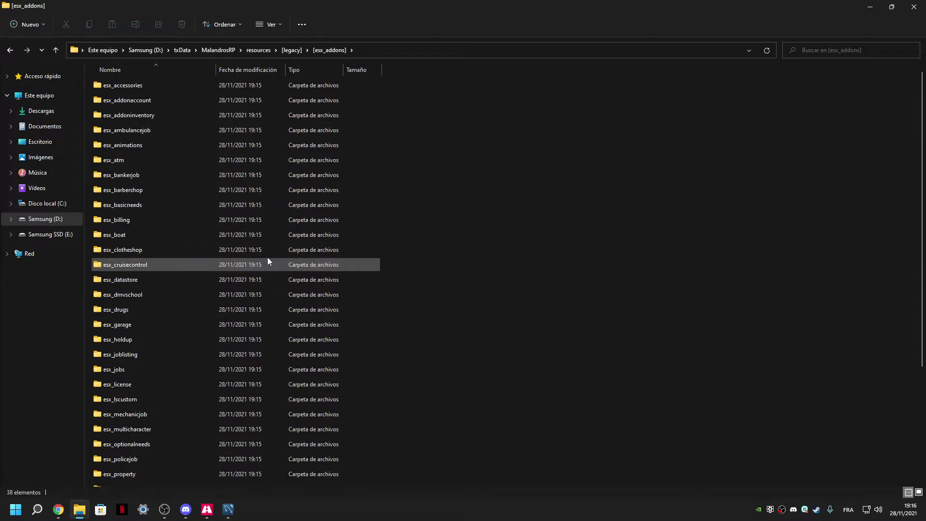
{"action": "double_click", "coordinate": [10, 50]}
{"action": "left_click", "coordinate": [469, 282]}
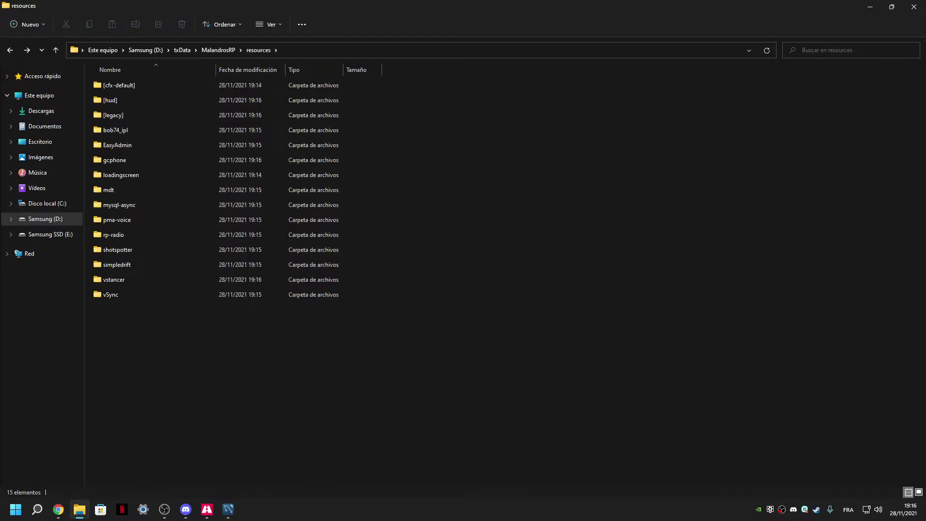
{"action": "left_click", "coordinate": [861, 7]}
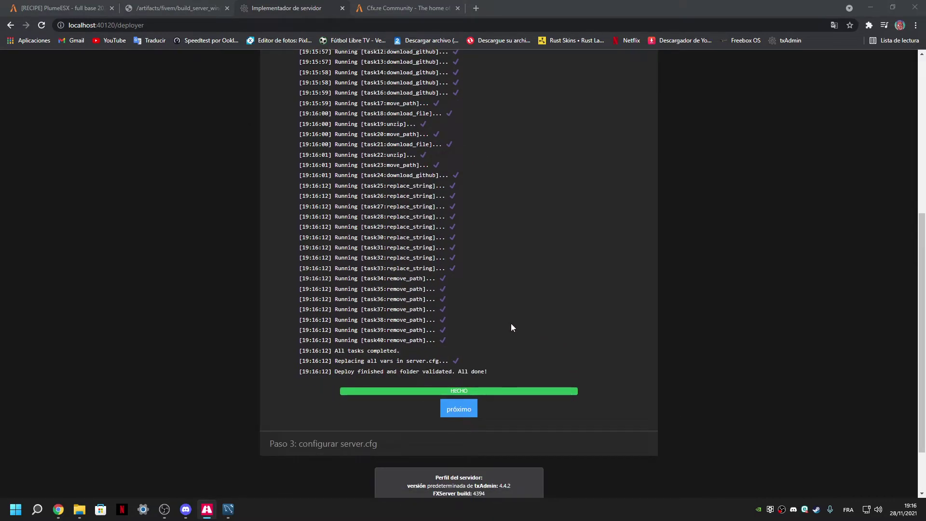
Step: Review the PlumeESX forum post, then advance the deployer to the server.cfg step
{"action": "left_click", "coordinate": [83, 5]}
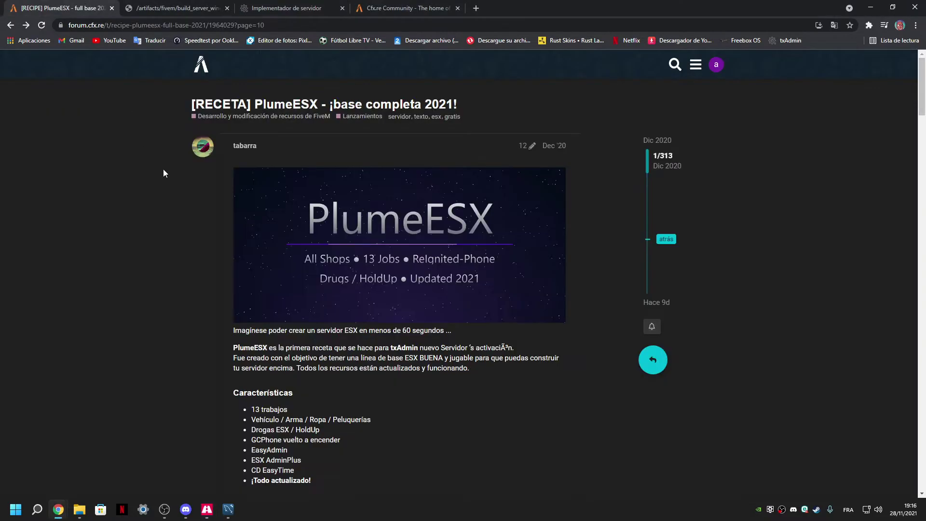
{"action": "scroll", "coordinate": [337, 296], "scroll_direction": "down", "scroll_amount": 4}
{"action": "scroll", "coordinate": [335, 296], "scroll_direction": "up", "scroll_amount": 1}
{"action": "left_click_drag", "start_coordinate": [218, 188], "coordinate": [426, 186]}
{"action": "left_click", "coordinate": [467, 190]}
{"action": "scroll", "coordinate": [467, 190], "scroll_direction": "up", "scroll_amount": 3}
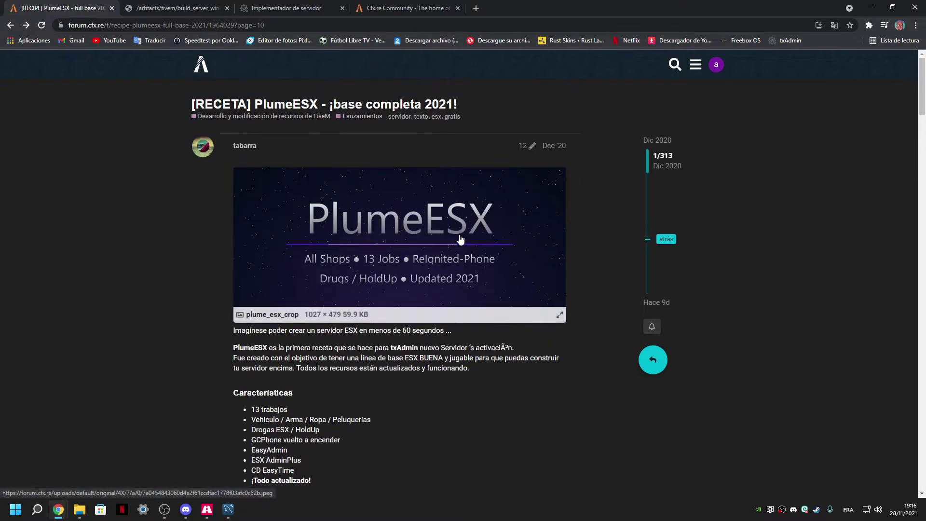
{"action": "left_click", "coordinate": [301, 4]}
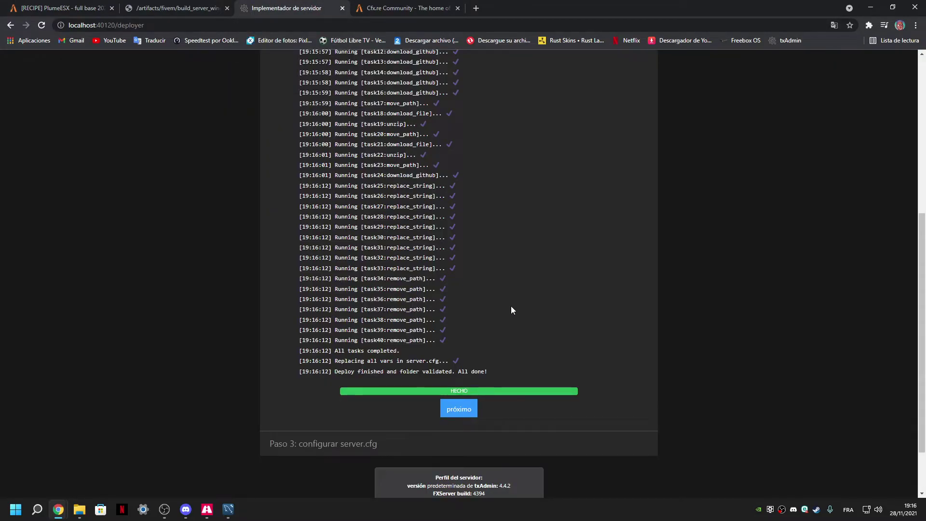
{"action": "left_click", "coordinate": [452, 413]}
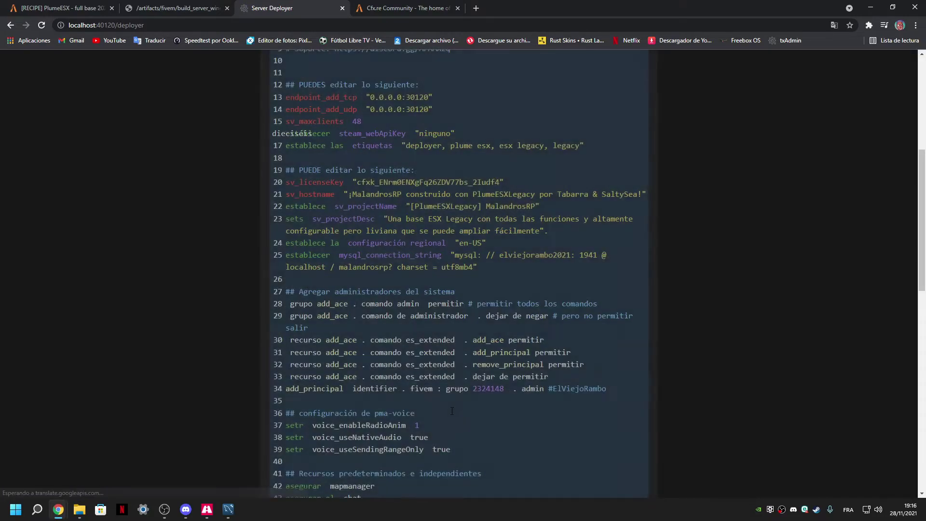
Step: Scroll through the generated server.cfg, then switch to the File Explorer window
{"action": "scroll", "coordinate": [329, 185], "scroll_direction": "up", "scroll_amount": 5}
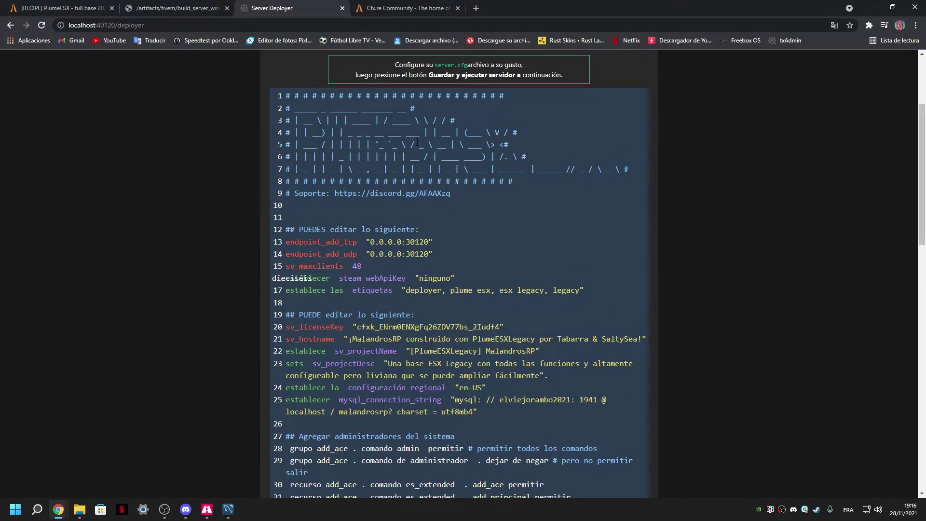
{"action": "scroll", "coordinate": [416, 141], "scroll_direction": "up", "scroll_amount": 1}
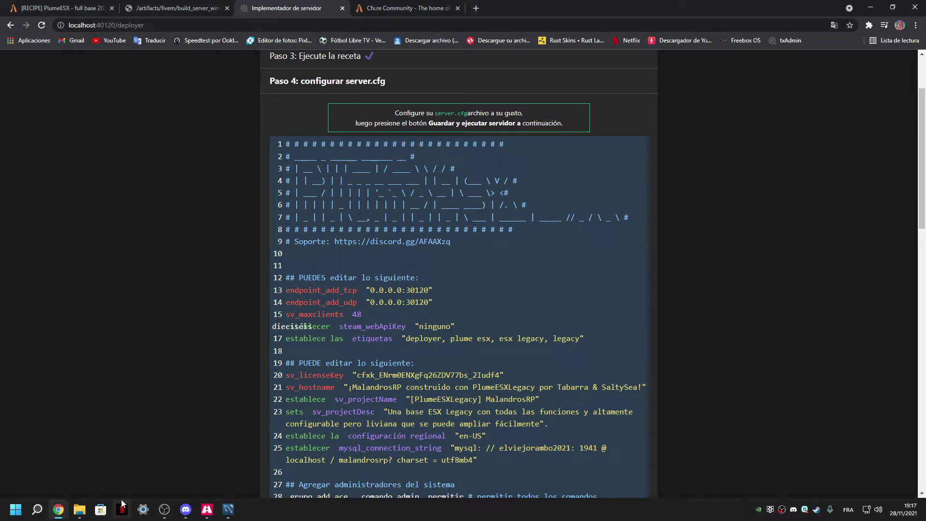
{"action": "left_click", "coordinate": [80, 509]}
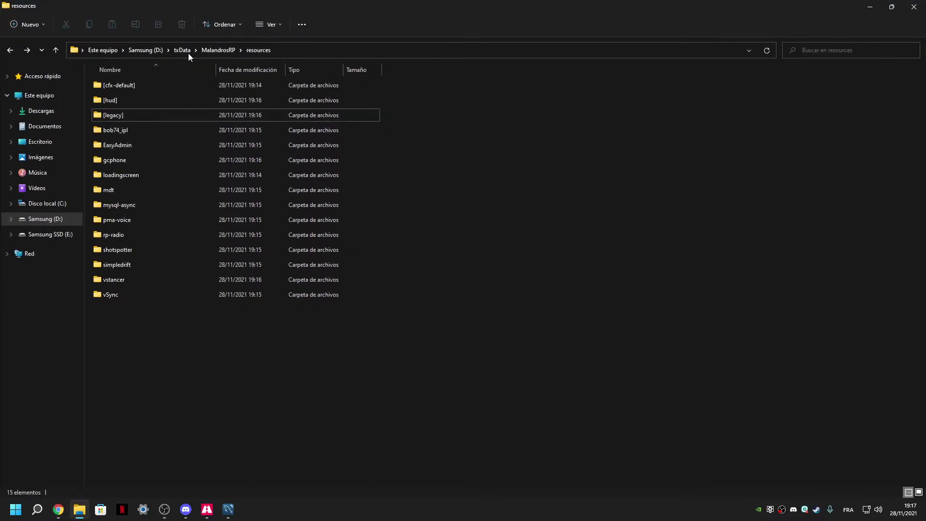
Step: Open D:\EsxLegacyRP\server-data's old server.cfg in Visual Studio Code
{"action": "left_click", "coordinate": [145, 49]}
{"action": "double_click", "coordinate": [118, 100]}
{"action": "left_click", "coordinate": [117, 98]}
{"action": "double_click", "coordinate": [117, 100]}
{"action": "double_click", "coordinate": [111, 144]}
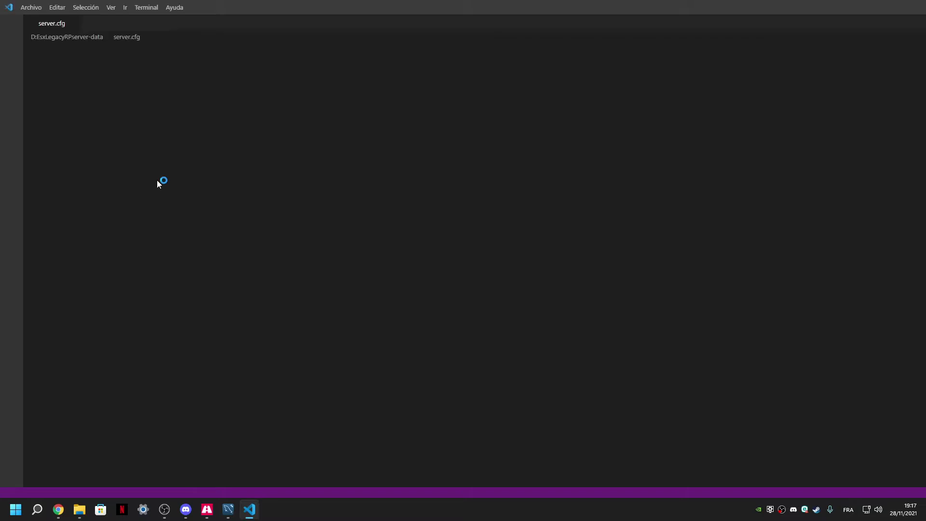
Step: Select the steam_webApiKey value, then return to the txAdmin deployer in Chrome
{"action": "scroll", "coordinate": [157, 181], "scroll_direction": "down", "scroll_amount": 20}
{"action": "scroll", "coordinate": [168, 323], "scroll_direction": "down", "scroll_amount": 3}
{"action": "double_click", "coordinate": [173, 323]}
{"action": "key", "text": "ctrl+c"}
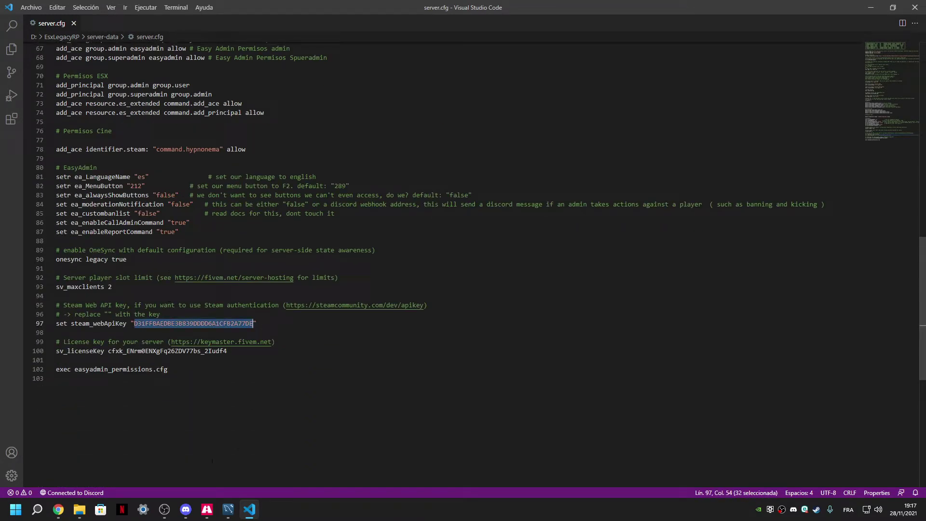
{"action": "left_click", "coordinate": [871, 7]}
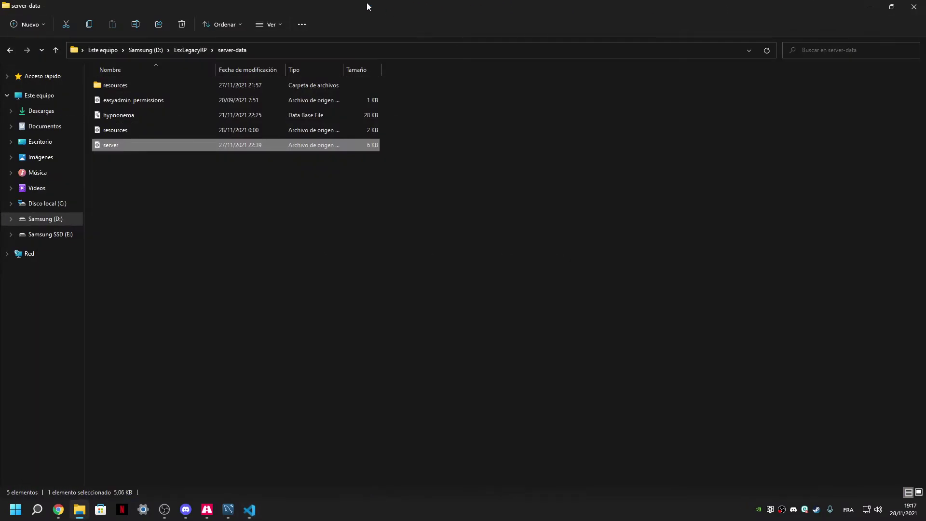
{"action": "mouse_move", "coordinate": [59, 507]}
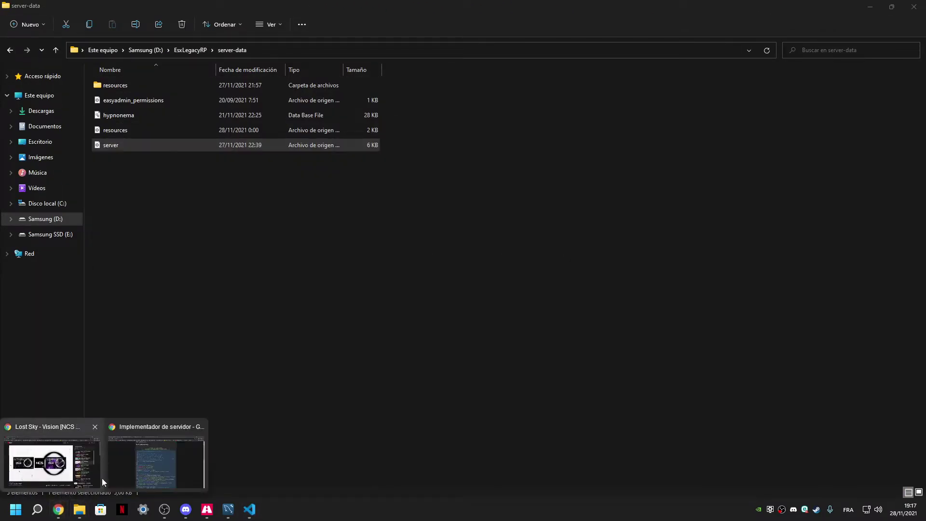
{"action": "left_click", "coordinate": [154, 461]}
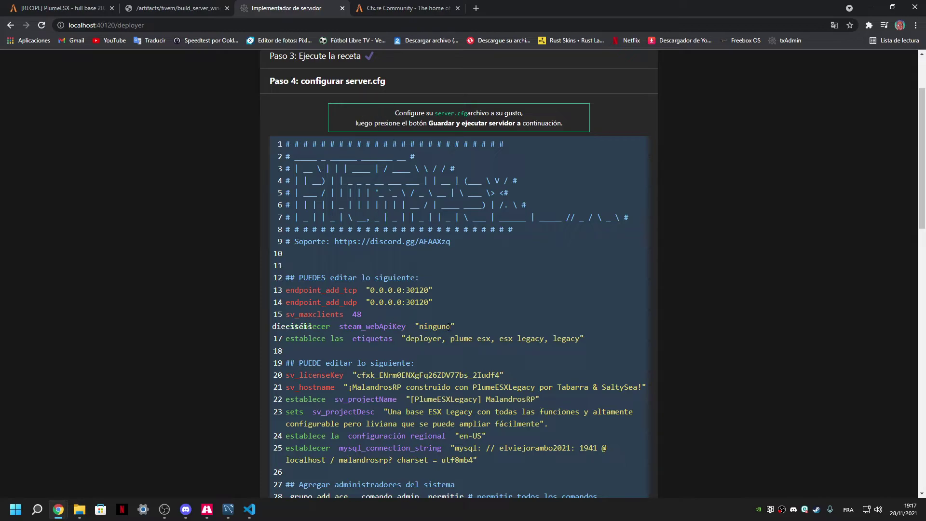
Step: Scroll through the server.cfg editor and click the locale value on line 24
{"action": "scroll", "coordinate": [436, 290], "scroll_direction": "down", "scroll_amount": 3}
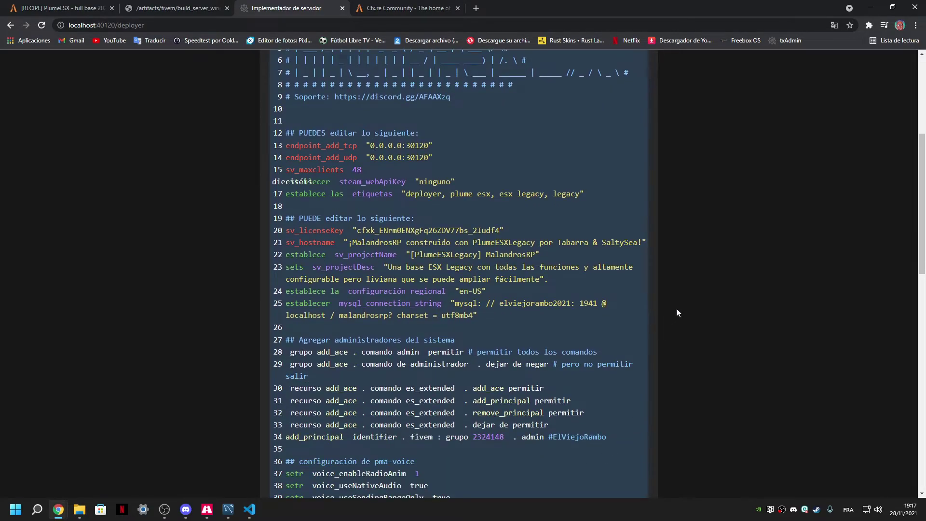
{"action": "left_click", "coordinate": [618, 286]}
{"action": "scroll", "coordinate": [341, 184], "scroll_direction": "up", "scroll_amount": 3}
{"action": "scroll", "coordinate": [388, 119], "scroll_direction": "up", "scroll_amount": 2}
{"action": "scroll", "coordinate": [357, 266], "scroll_direction": "down", "scroll_amount": 3}
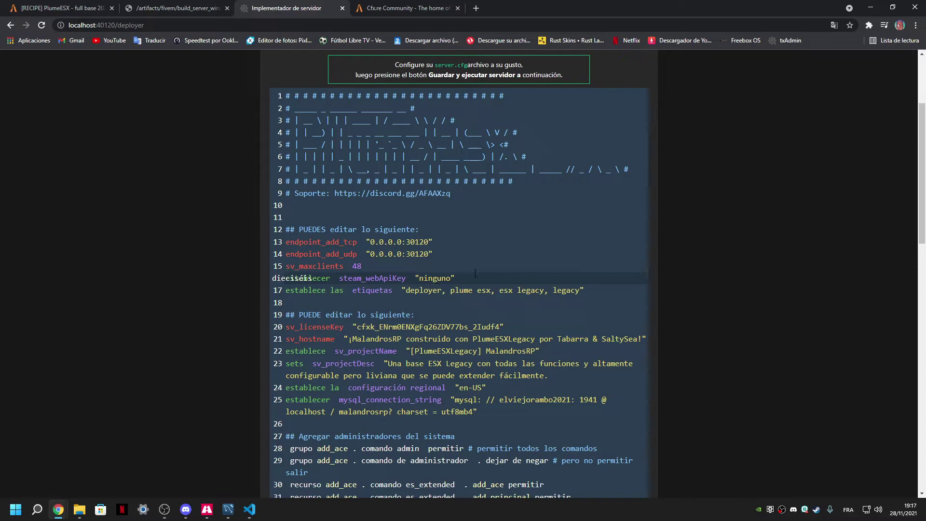
Step: Reload the deployer untranslated and paste the Steam web API key over none
{"action": "left_click", "coordinate": [47, 27]}
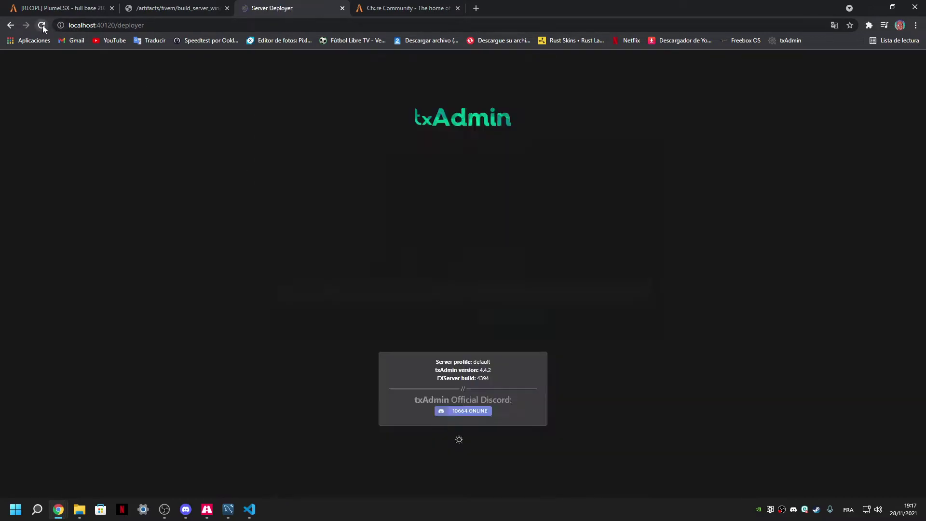
{"action": "left_click", "coordinate": [418, 290]}
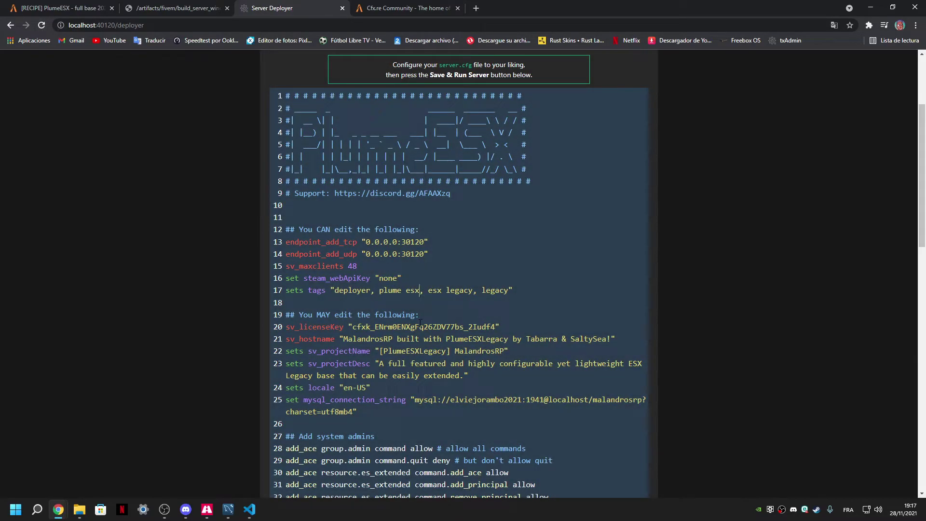
{"action": "double_click", "coordinate": [386, 278]}
{"action": "key", "text": "BackSpace"}
{"action": "key", "text": "ctrl+v"}
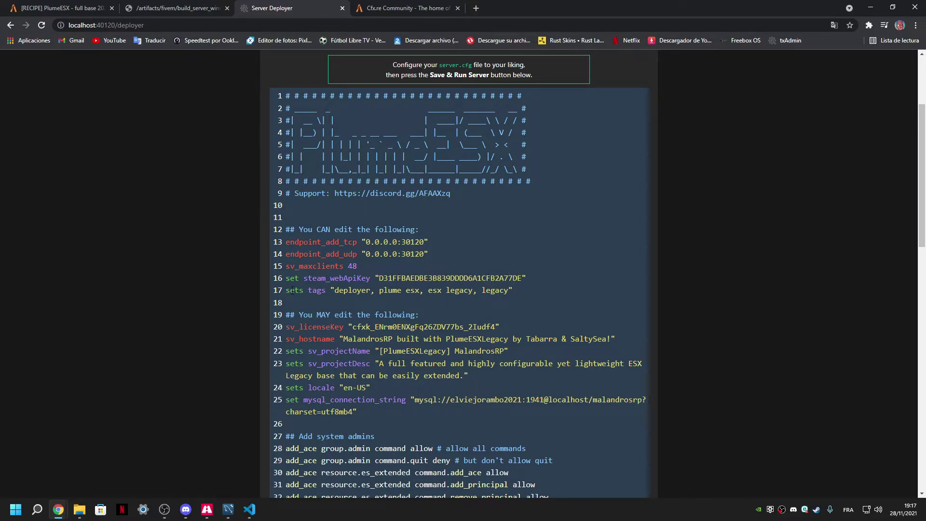
Step: Change sv_maxclients from 48 to 1
{"action": "left_click", "coordinate": [378, 270]}
{"action": "key", "text": "BackSpace"}
{"action": "key", "text": "BackSpace"}
{"action": "type", "text": "1"}
{"action": "scroll", "coordinate": [376, 269], "scroll_direction": "down", "scroll_amount": 4}
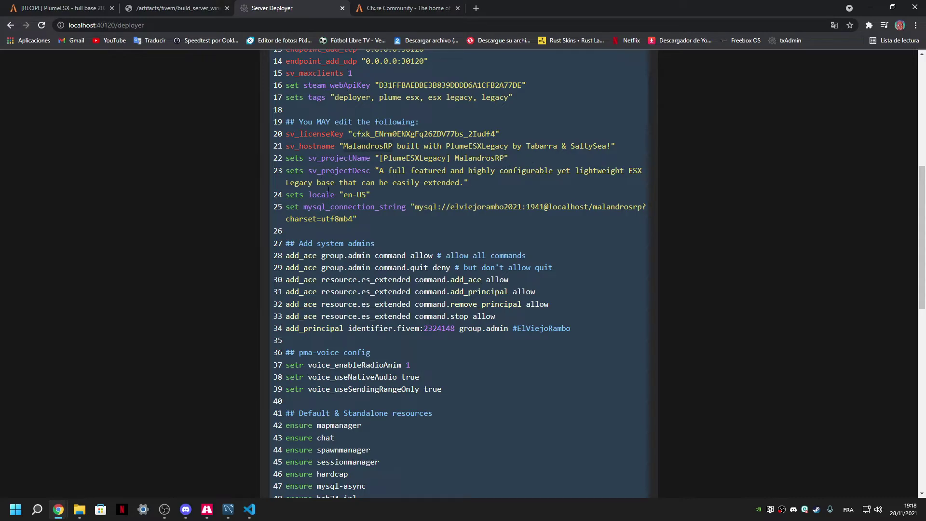
Step: Change the locale from en-US to es-ES
{"action": "left_click", "coordinate": [346, 194]}
{"action": "key", "text": "Delete"}
{"action": "type", "text": "s"}
{"action": "double_click", "coordinate": [362, 195]}
{"action": "type", "text": "ES"}
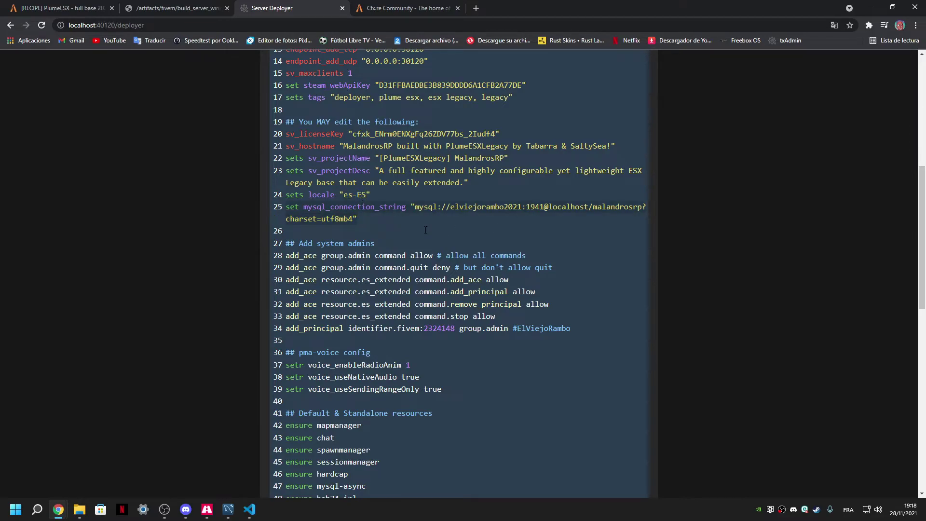
{"action": "scroll", "coordinate": [425, 228], "scroll_direction": "down", "scroll_amount": 4}
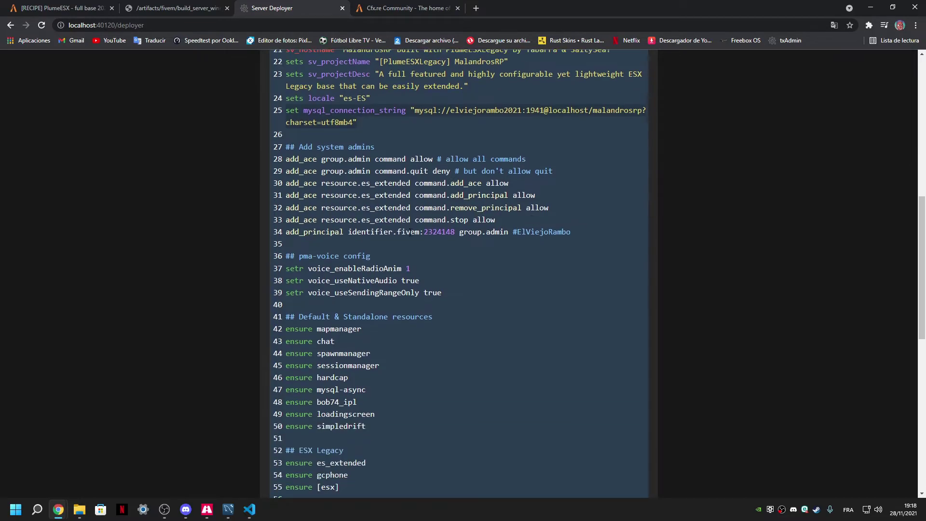
{"action": "scroll", "coordinate": [349, 196], "scroll_direction": "down", "scroll_amount": 8}
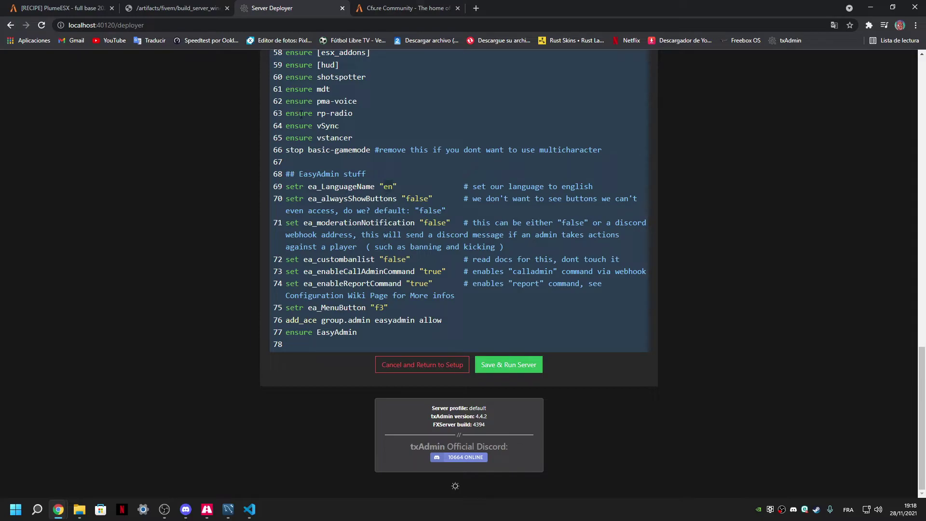
Step: In server.cfg, change ea_LanguageName from en to es and ea_MenuButton from f3 to f9
{"action": "left_click_drag", "start_coordinate": [319, 342], "coordinate": [362, 175]}
{"action": "left_click", "coordinate": [384, 187]}
{"action": "key", "text": "BackSpace"}
{"action": "type", "text": "s"}
{"action": "key", "text": "BackSpace"}
{"action": "type", "text": "9"}
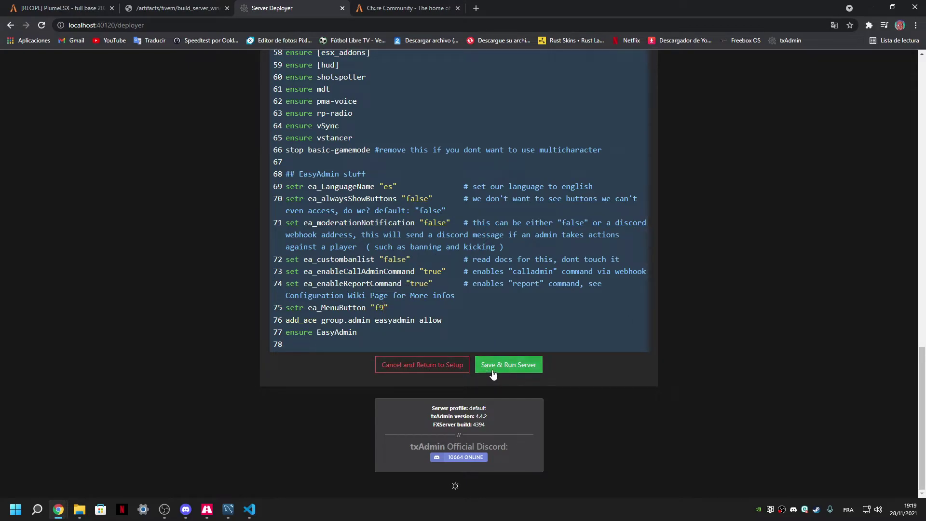
Step: Save the config and start the MalandrosRP server, watching the Live Console
{"action": "left_click", "coordinate": [517, 370]}
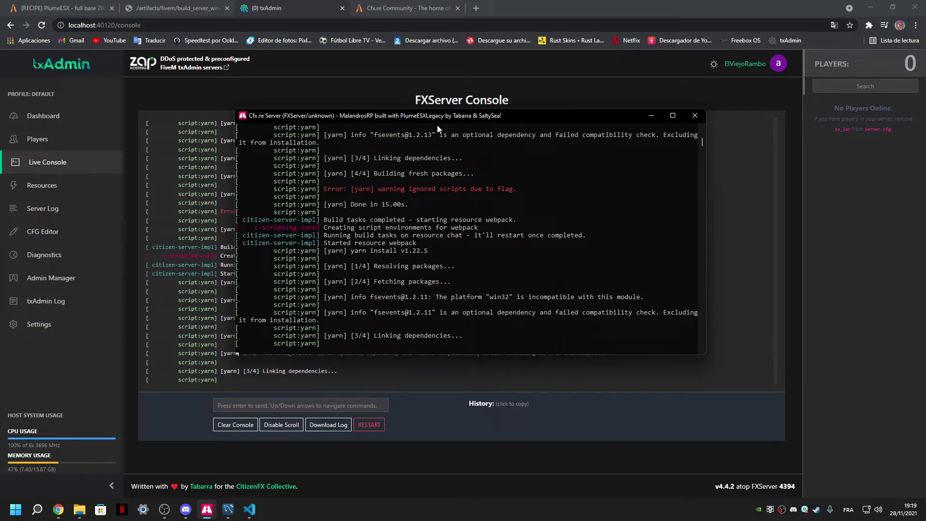
{"action": "left_click_drag", "start_coordinate": [446, 117], "coordinate": [460, 119]}
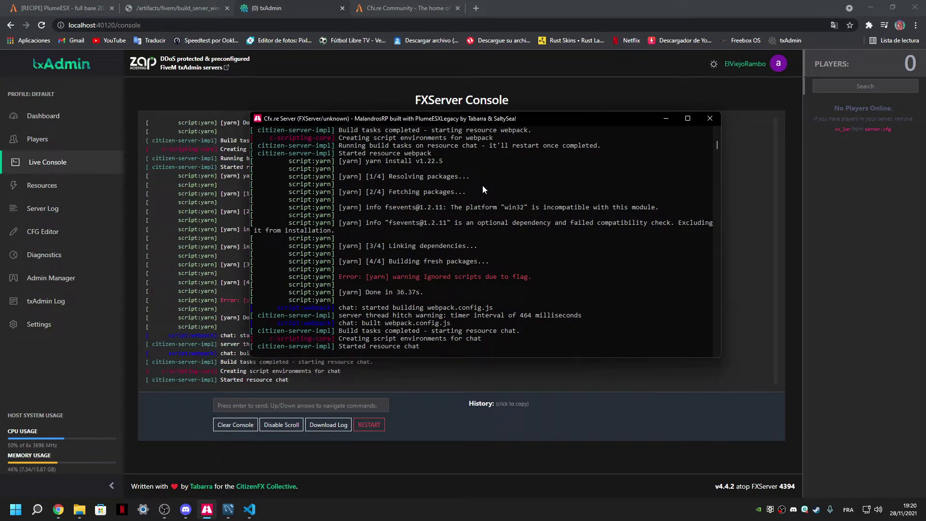
{"action": "left_click_drag", "start_coordinate": [490, 121], "coordinate": [479, 138]}
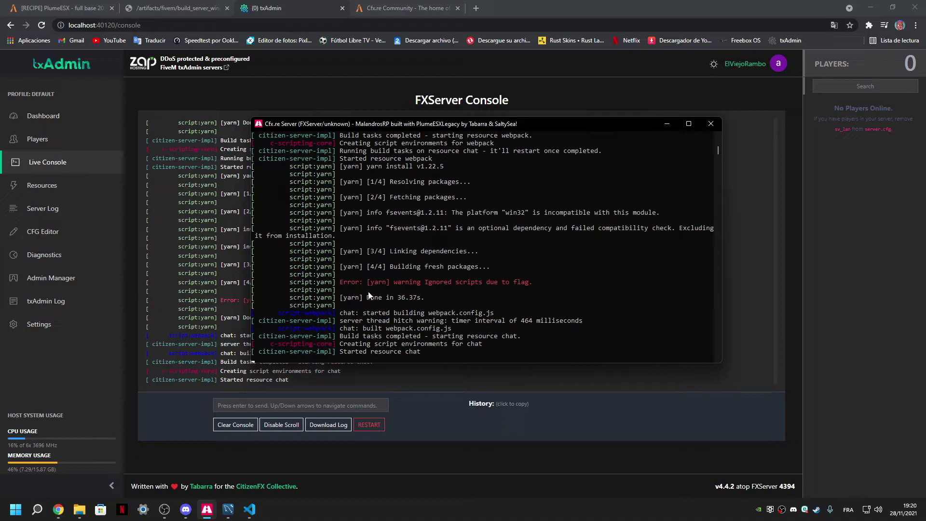
Step: Restart the server once its resources finish building, and confirm
{"action": "left_click", "coordinate": [365, 431]}
{"action": "left_click", "coordinate": [554, 296]}
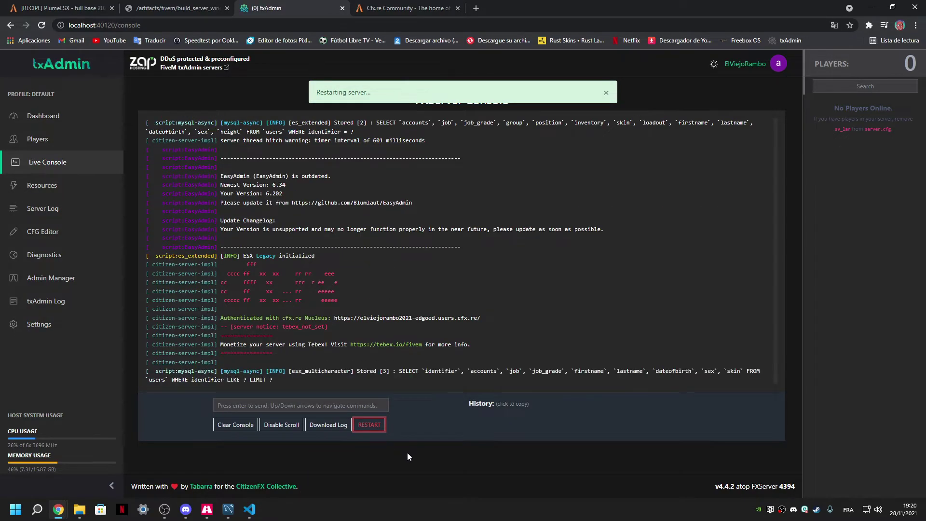
{"action": "mouse_move", "coordinate": [248, 512]}
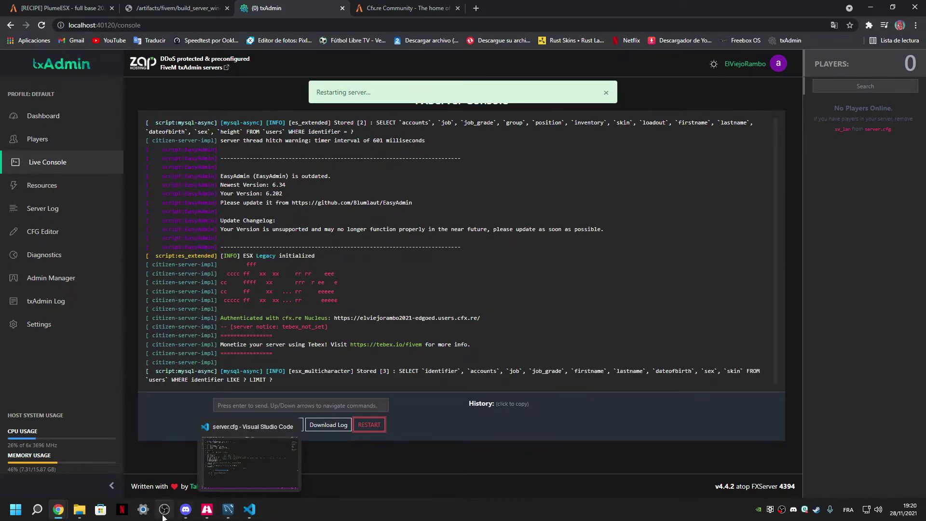
{"action": "left_click", "coordinate": [207, 509]}
Step: Launch FiveM from the FiveM folder on the desktop
{"action": "left_click", "coordinate": [666, 125]}
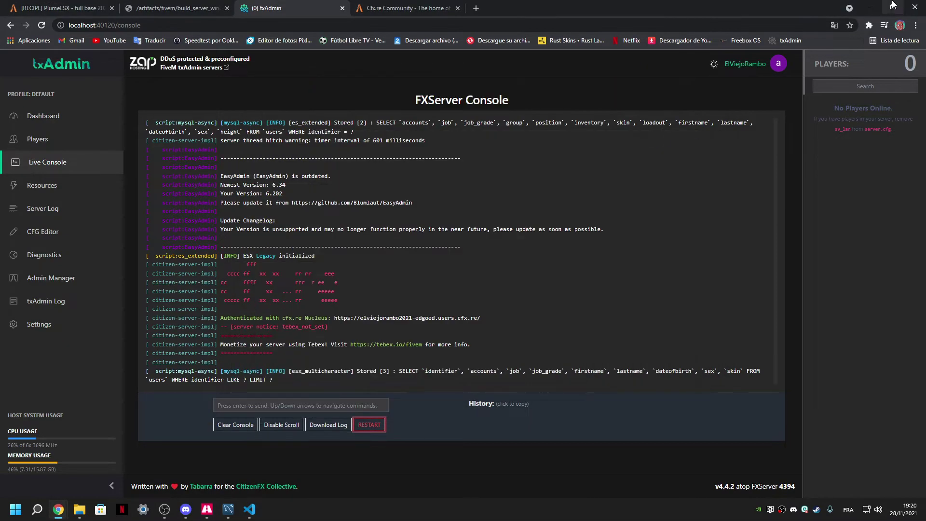
{"action": "left_click", "coordinate": [79, 509]}
{"action": "left_click", "coordinate": [869, 7]}
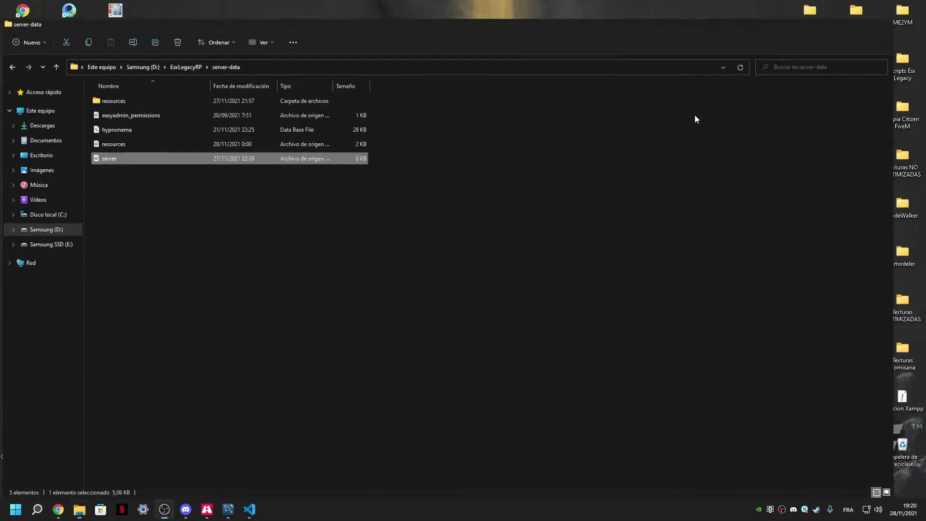
{"action": "double_click", "coordinate": [81, 444]}
{"action": "double_click", "coordinate": [104, 130]}
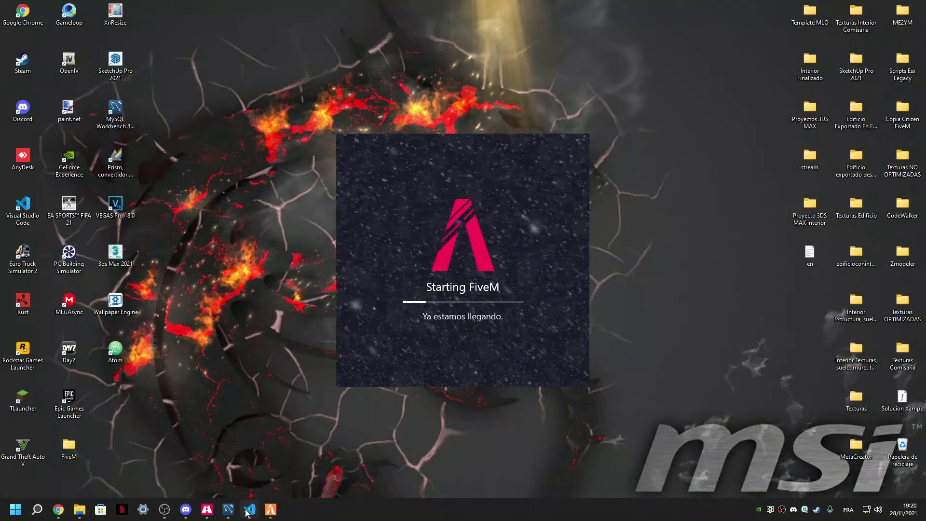
Step: Browse to D:\txData\MalandrosRP and inspect its resources folder and generated server config
{"action": "left_click", "coordinate": [79, 509]}
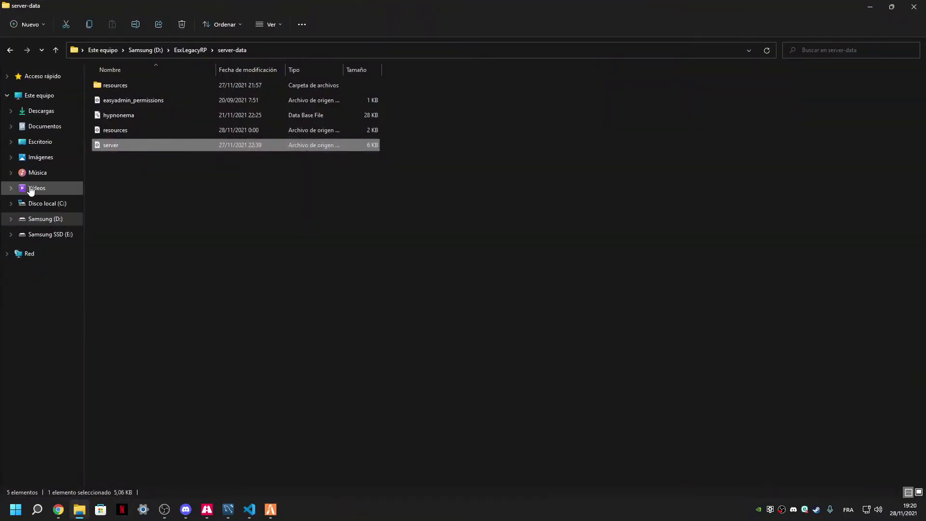
{"action": "left_click", "coordinate": [62, 222]}
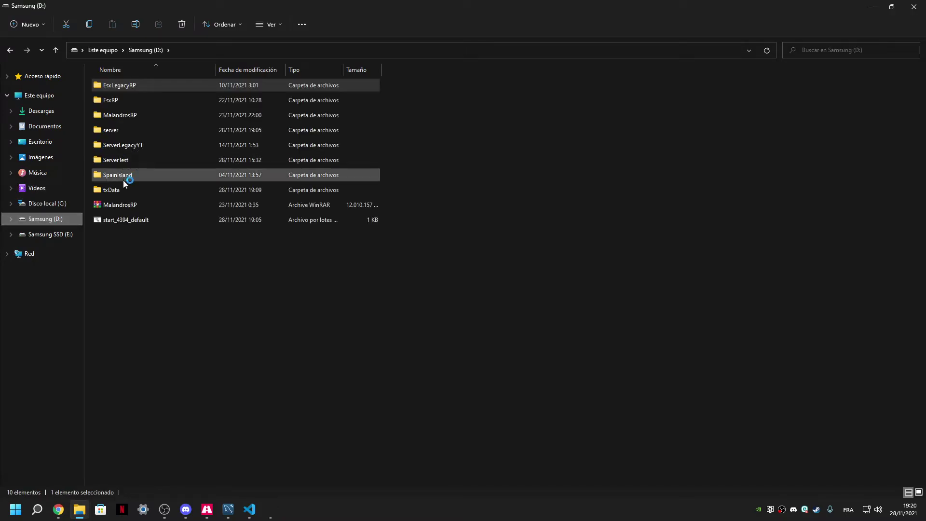
{"action": "left_click", "coordinate": [118, 192]}
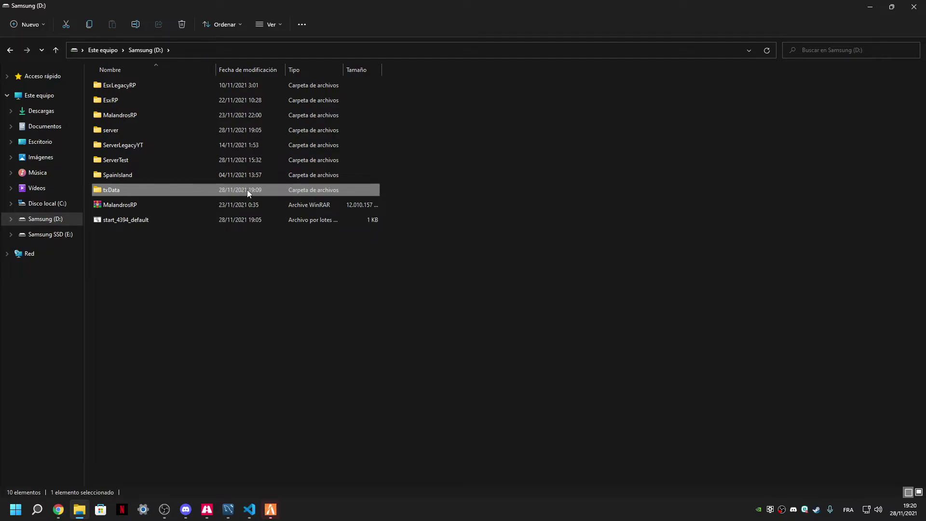
{"action": "double_click", "coordinate": [149, 192]}
{"action": "left_click", "coordinate": [114, 102]}
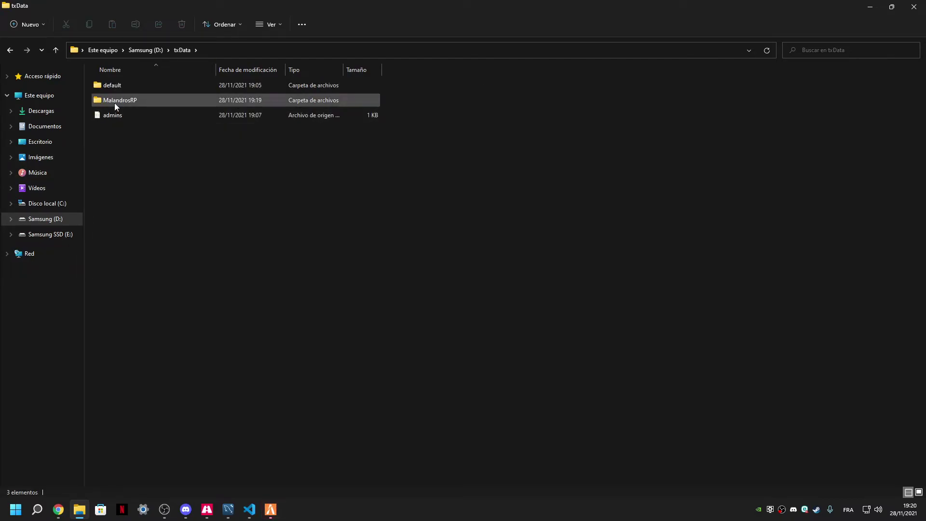
{"action": "double_click", "coordinate": [112, 105]}
{"action": "left_click", "coordinate": [125, 100]}
{"action": "left_click", "coordinate": [111, 129]}
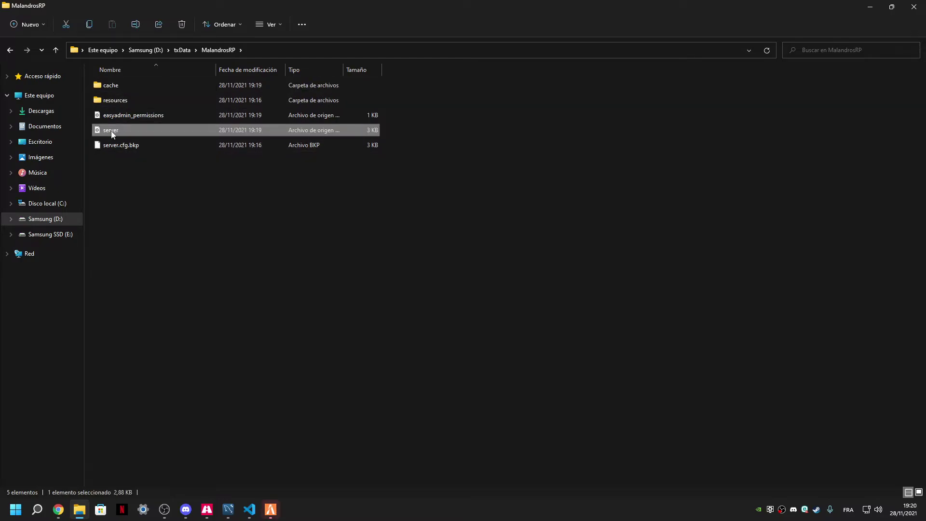
Step: Look through the 15 resource folders, including [hud], [legacy] and [esx_addons]
{"action": "double_click", "coordinate": [112, 100]}
{"action": "left_click_drag", "start_coordinate": [201, 311], "coordinate": [120, 59]}
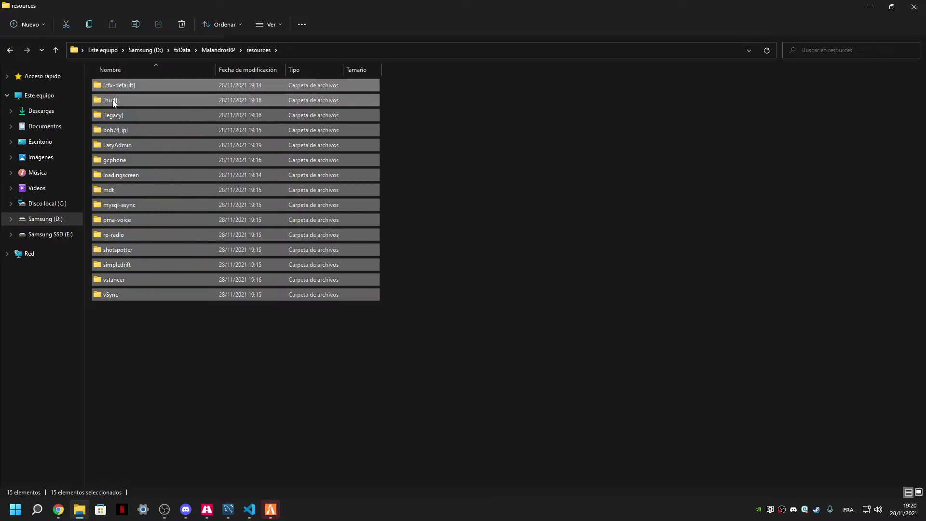
{"action": "double_click", "coordinate": [111, 100]}
{"action": "left_click", "coordinate": [123, 85]}
{"action": "left_click", "coordinate": [10, 49]}
{"action": "double_click", "coordinate": [107, 116]}
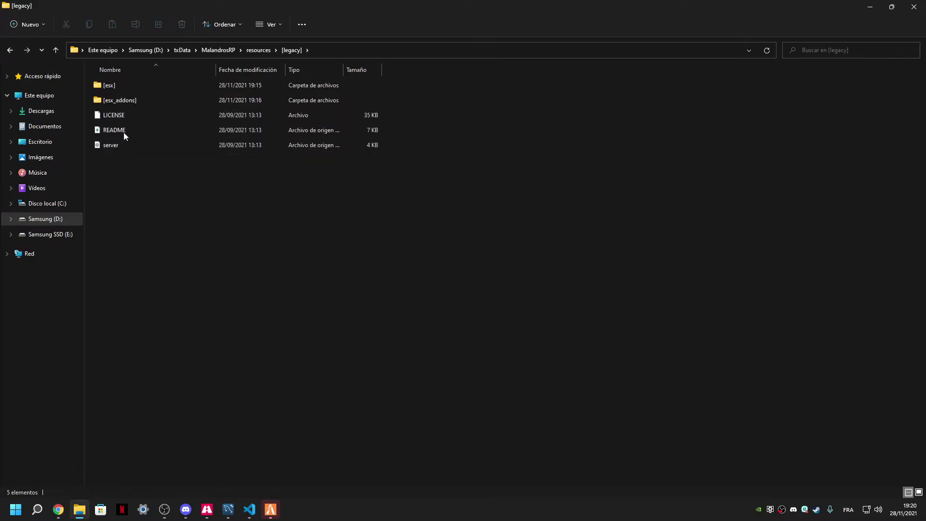
{"action": "double_click", "coordinate": [116, 100]}
{"action": "left_click", "coordinate": [10, 51]}
{"action": "left_click", "coordinate": [11, 50]}
{"action": "left_click", "coordinate": [216, 370]}
Step: Dismiss the Cfx.re sign-in prompt and connect to the local MSI-GAMING server
{"action": "left_click", "coordinate": [869, 7]}
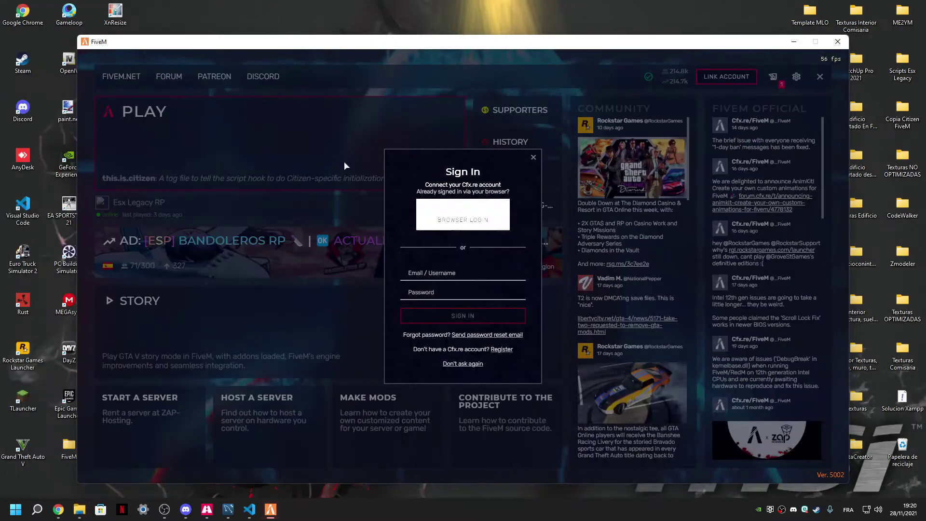
{"action": "left_click", "coordinate": [527, 162]}
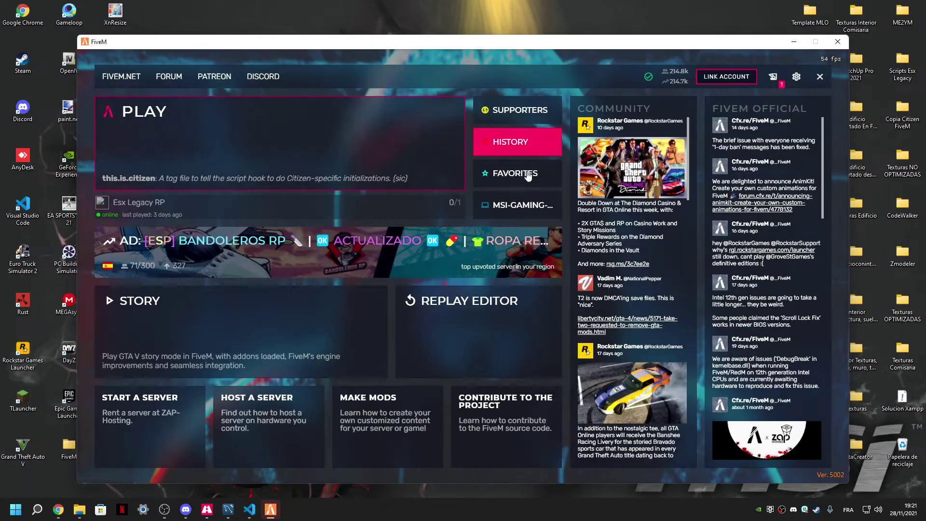
{"action": "left_click", "coordinate": [518, 200]}
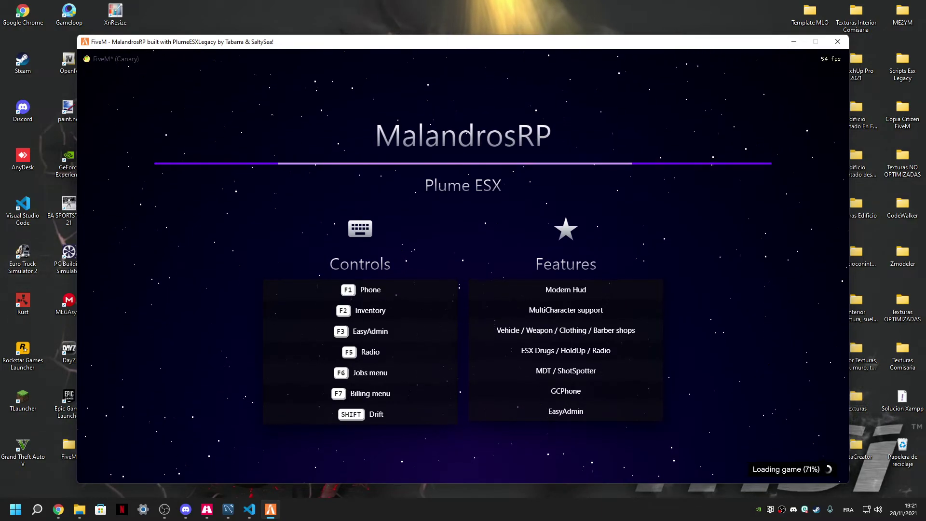
{"action": "key", "text": "F12"}
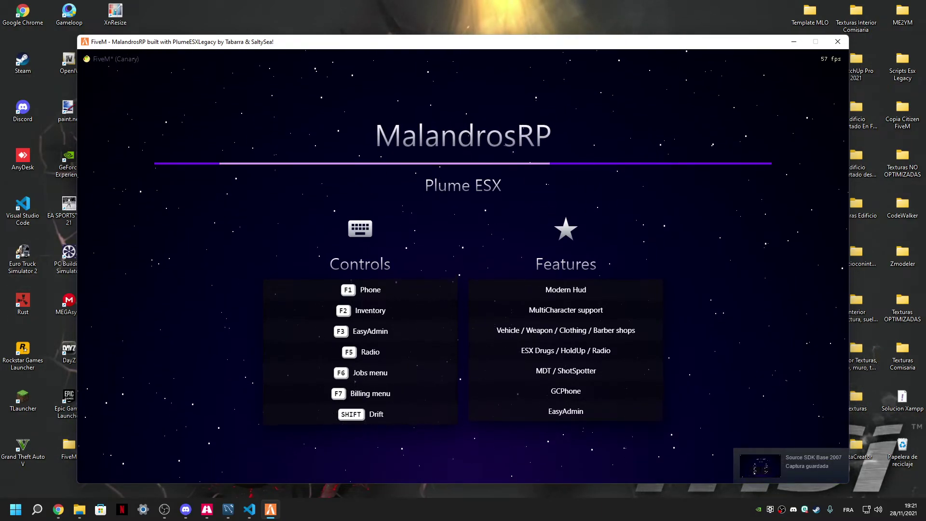
{"action": "key", "text": "super"}
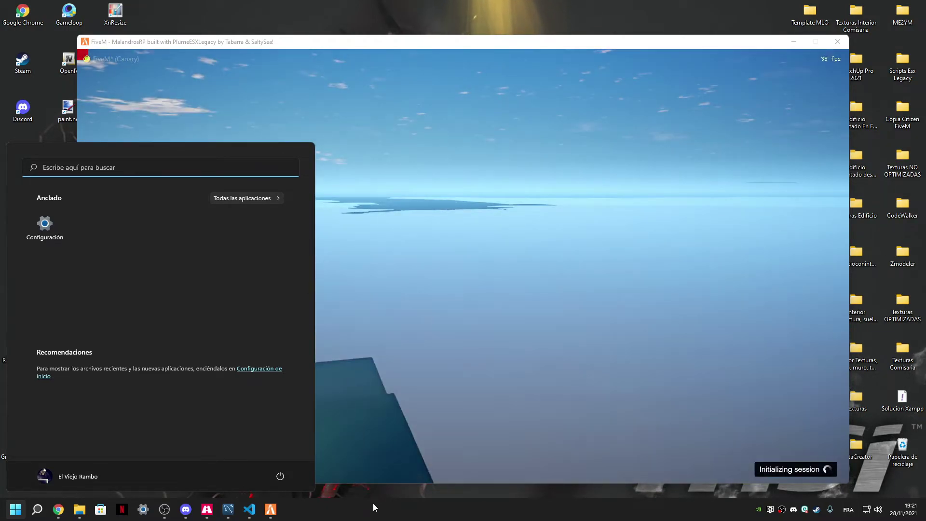
Step: Refresh all schemas in Workbench and expand the new malandrosrp database's Tables
{"action": "left_click", "coordinate": [224, 510]}
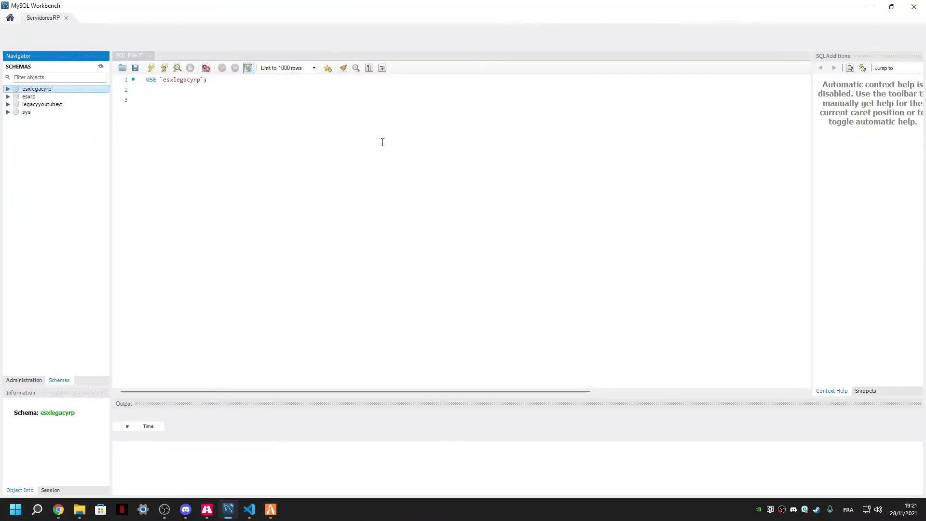
{"action": "right_click", "coordinate": [23, 94]}
{"action": "left_click", "coordinate": [53, 220]}
{"action": "left_click", "coordinate": [30, 112]}
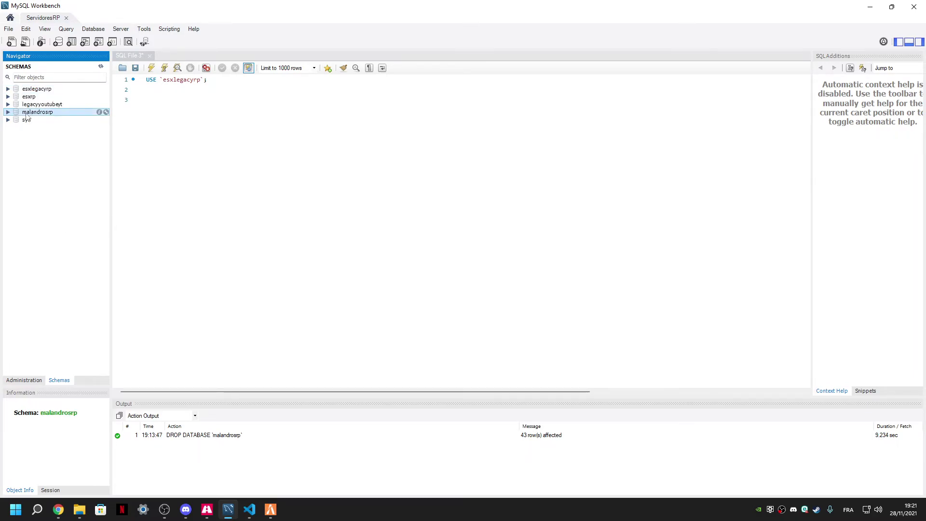
{"action": "left_click", "coordinate": [8, 112]}
{"action": "left_click", "coordinate": [17, 120]}
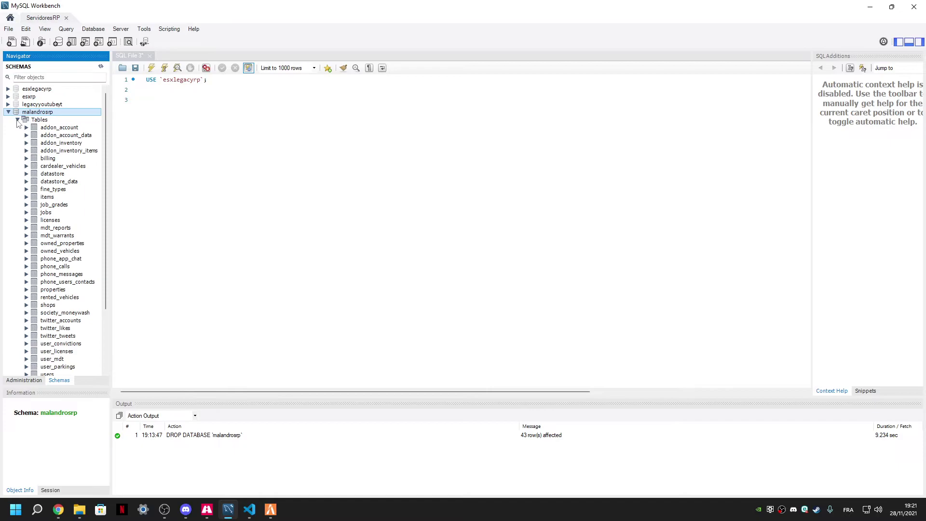
Step: Refresh again so malandrosrp lists addon_account through users, then minimize Workbench
{"action": "right_click", "coordinate": [50, 128]}
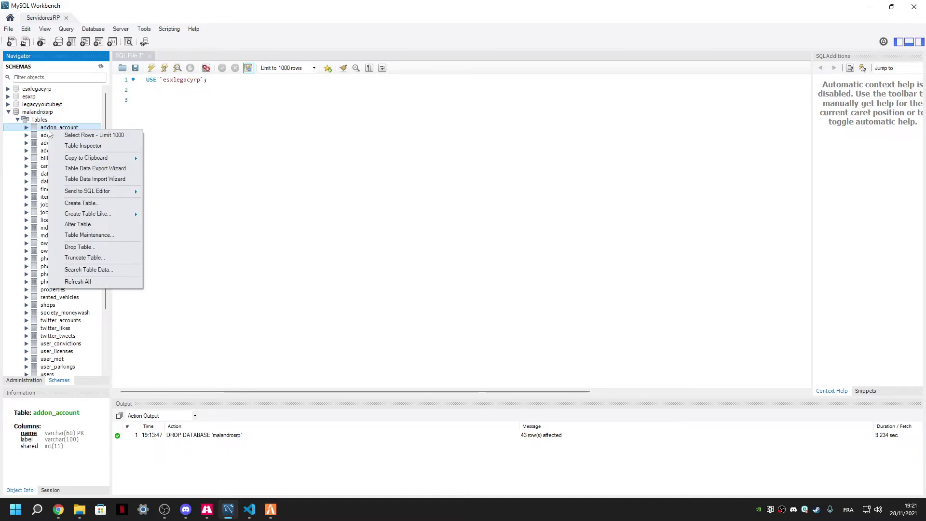
{"action": "left_click", "coordinate": [81, 282]}
{"action": "mouse_move", "coordinate": [107, 248]}
{"action": "left_mouse_down"}
{"action": "mouse_move", "coordinate": [106, 318]}
{"action": "mouse_move", "coordinate": [107, 254]}
{"action": "left_mouse_up"}
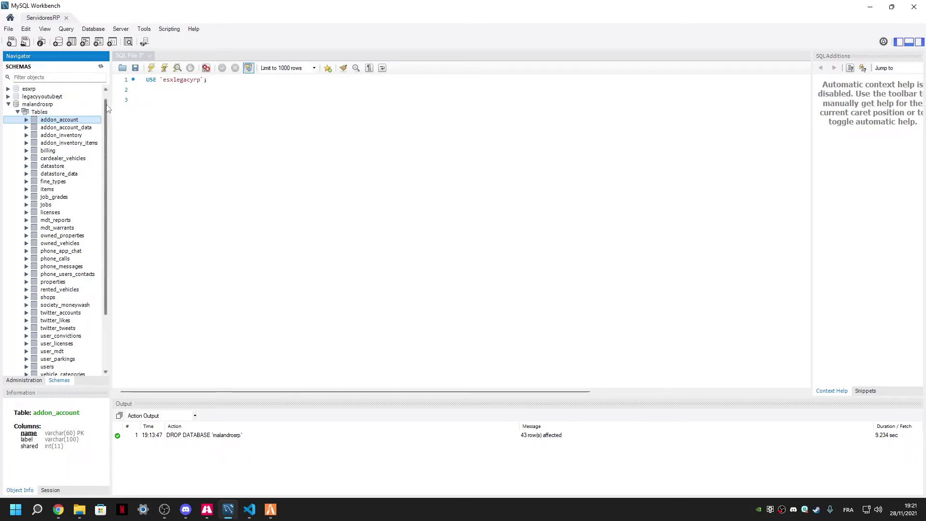
{"action": "left_click", "coordinate": [192, 109]}
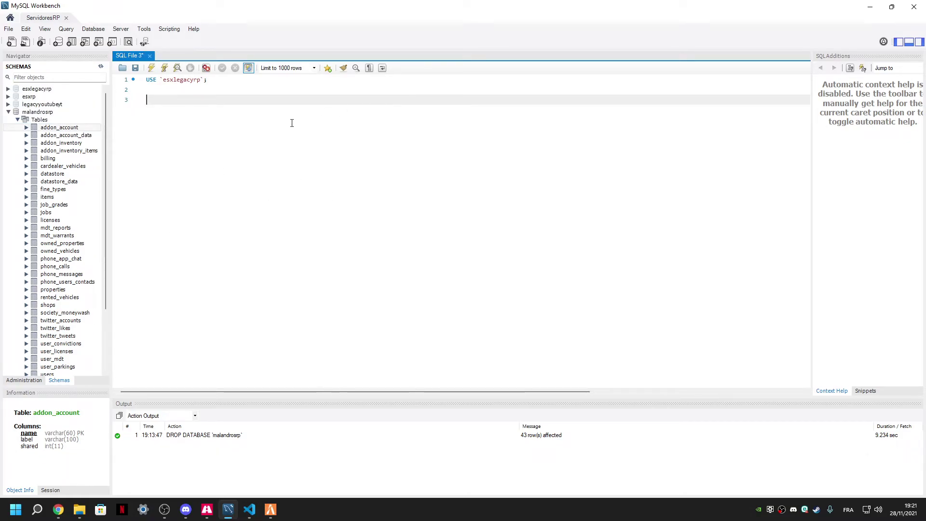
{"action": "left_click", "coordinate": [869, 7]}
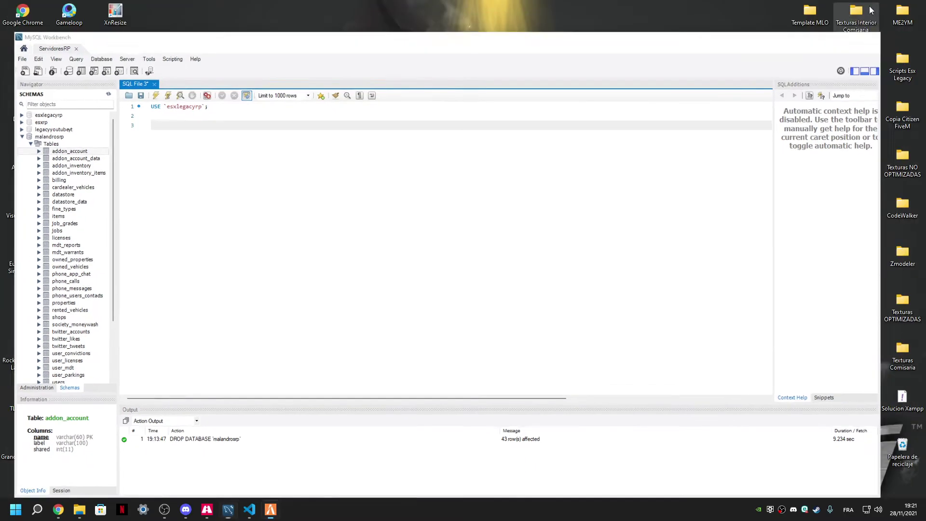
Step: Fill in the character's first and last name, birth date 04/09/1995 and height 83, then submit
{"action": "left_click", "coordinate": [436, 247]}
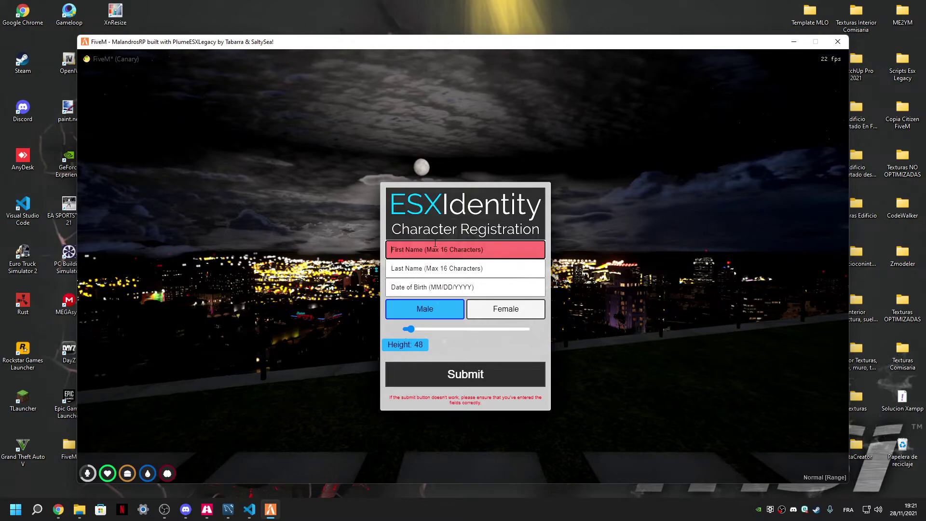
{"action": "type", "text": "Viejo"}
{"action": "left_click", "coordinate": [427, 266]}
{"action": "type", "text": "Rambo"}
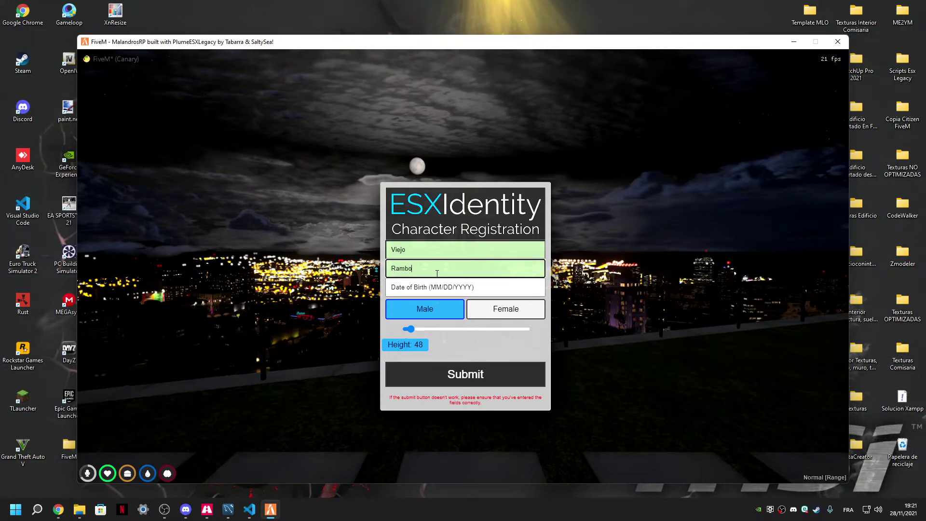
{"action": "left_click", "coordinate": [420, 283]}
{"action": "type", "text": "04/09/199"}
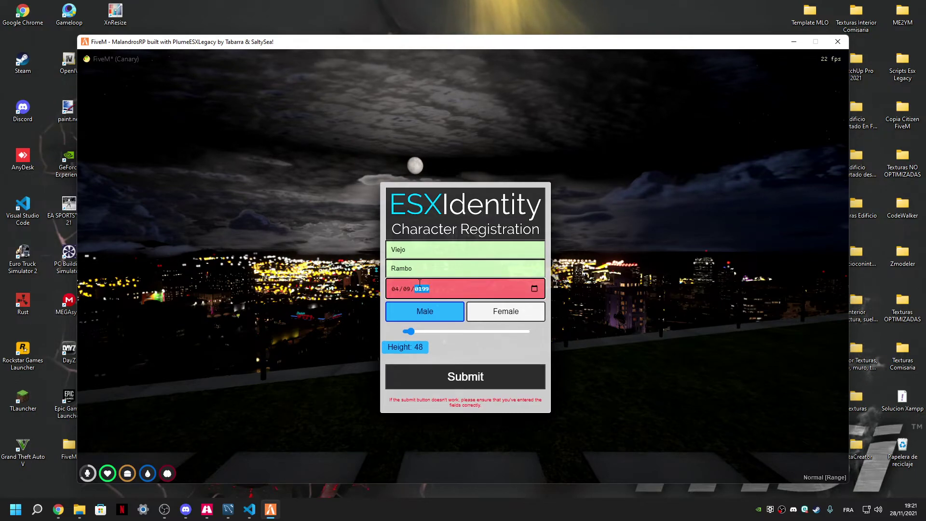
{"action": "type", "text": "5"}
{"action": "left_click_drag", "start_coordinate": [410, 331], "coordinate": [492, 336]}
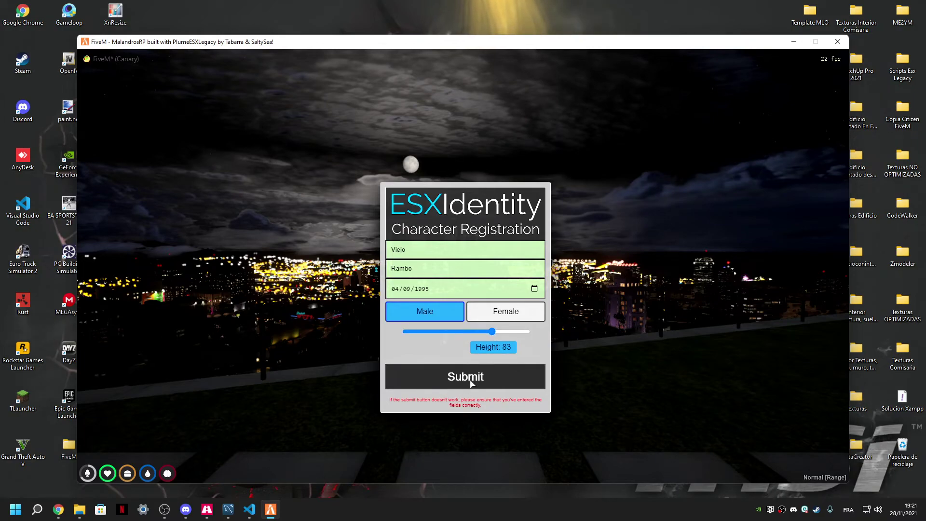
{"action": "left_click", "coordinate": [465, 377]}
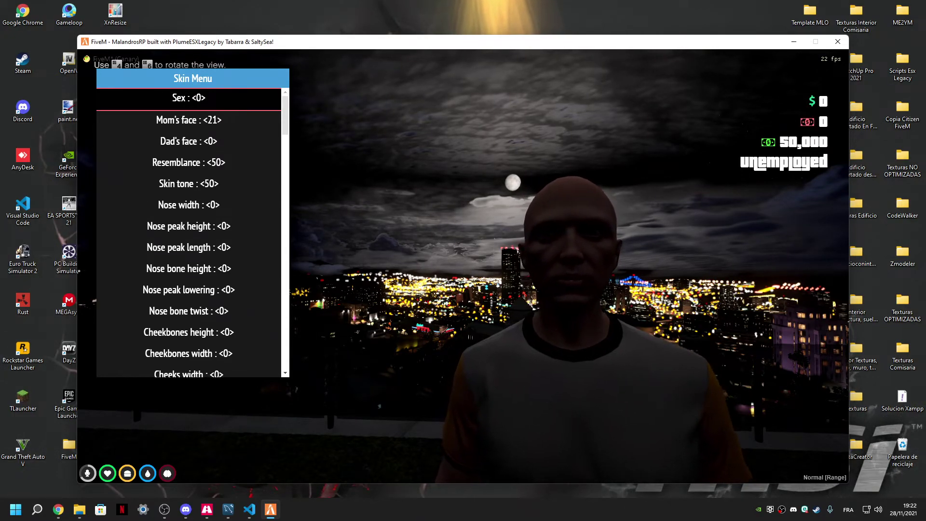
Step: Try the female body, return to male, browse mother and father faces, then confirm the defaults
{"action": "key", "text": "Right"}
{"action": "key", "text": "Left"}
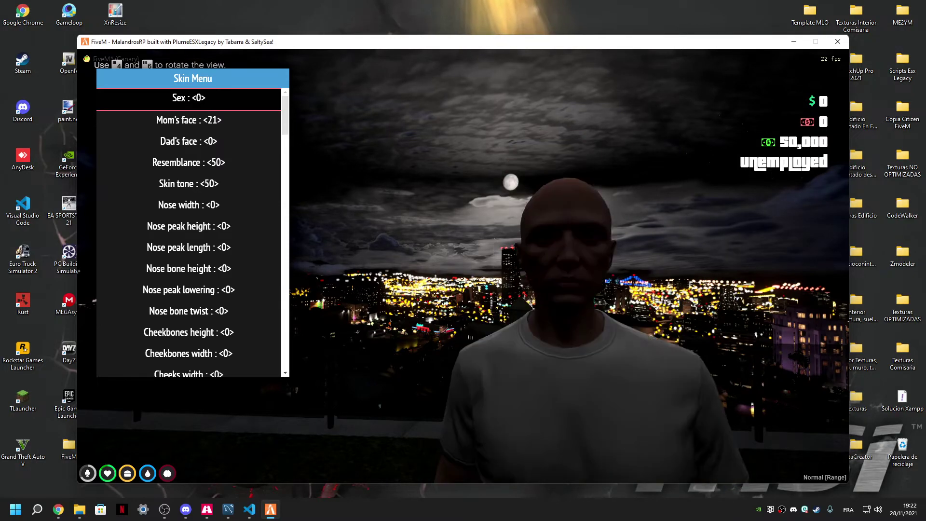
{"action": "key", "text": "Down"}
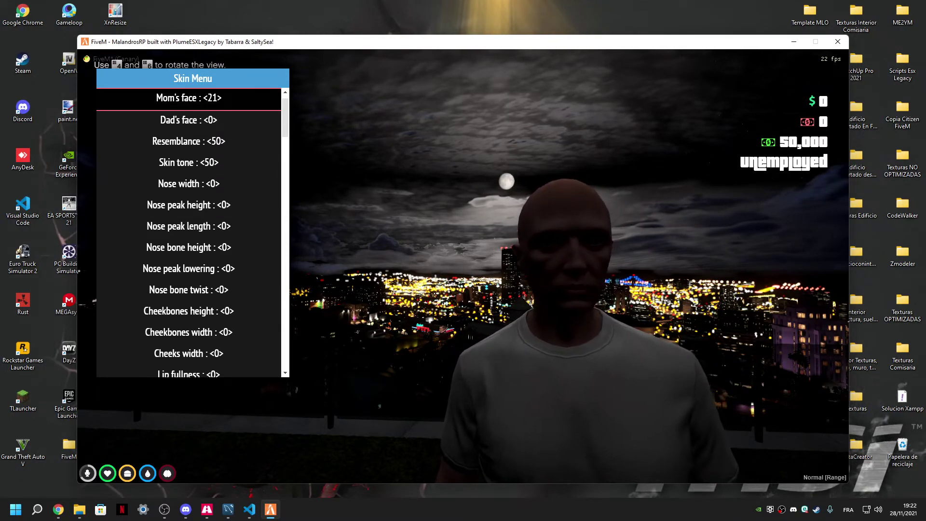
{"action": "key", "text": "Down"}
{"action": "key", "text": "Down"}
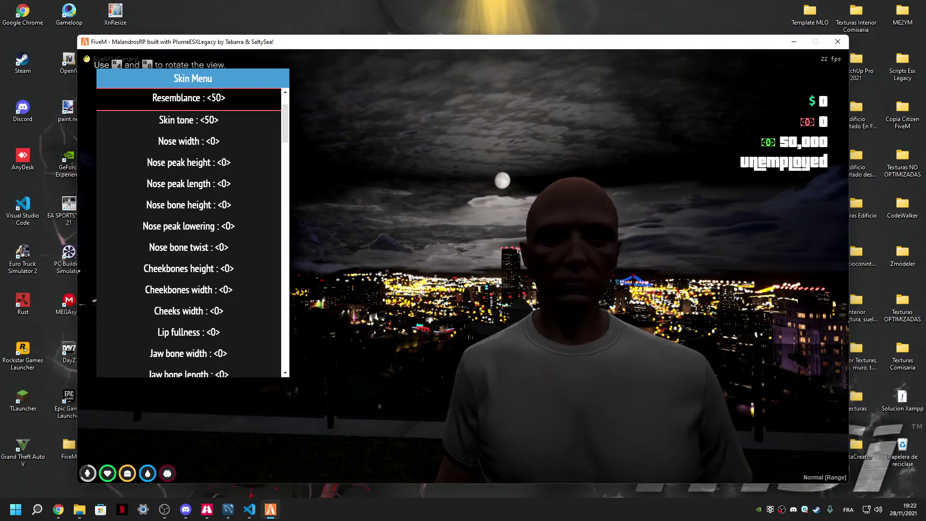
{"action": "key", "text": "Up"}
{"action": "key", "text": "Up"}
{"action": "key", "text": "Up"}
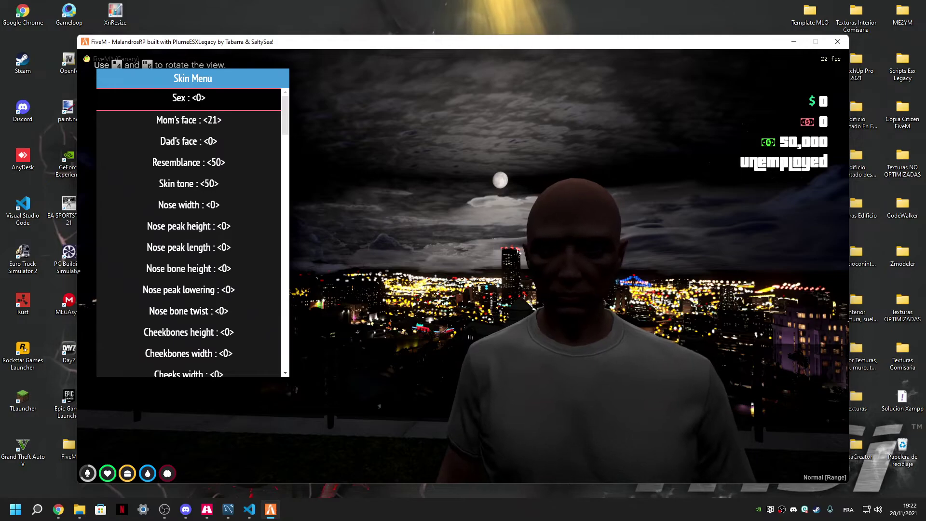
{"action": "key", "text": "Escape"}
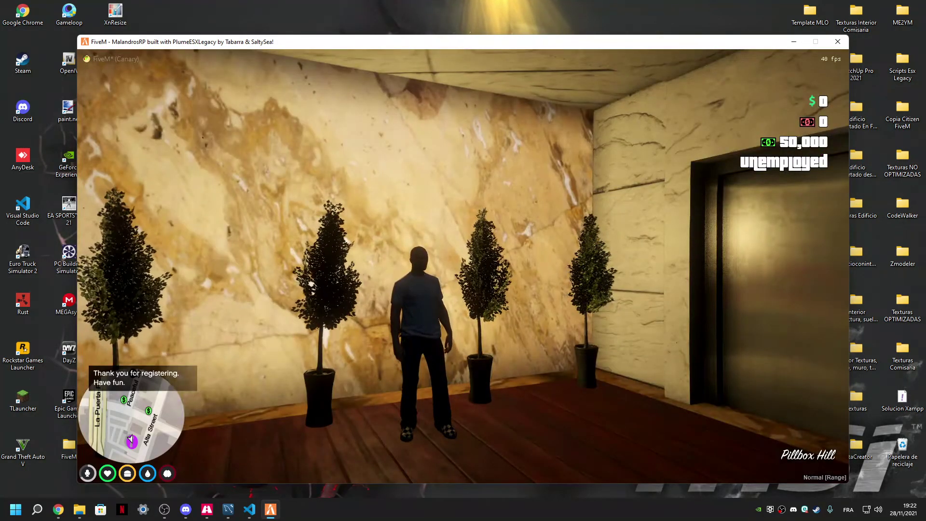
Step: Walk the character through the lobby toward the glass entrance, then open the map and cycle ATM locations
{"action": "key", "text": "w"}
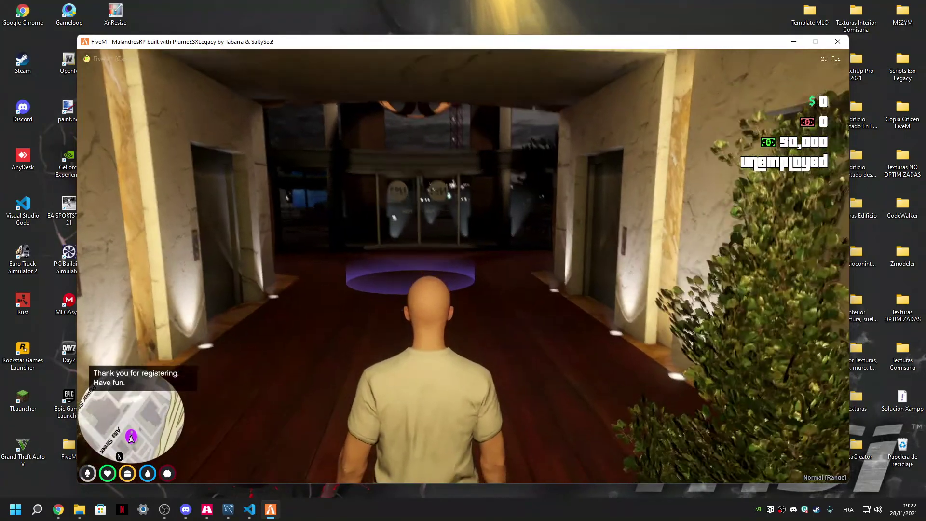
{"action": "key", "text": "s"}
{"action": "key", "text": "w"}
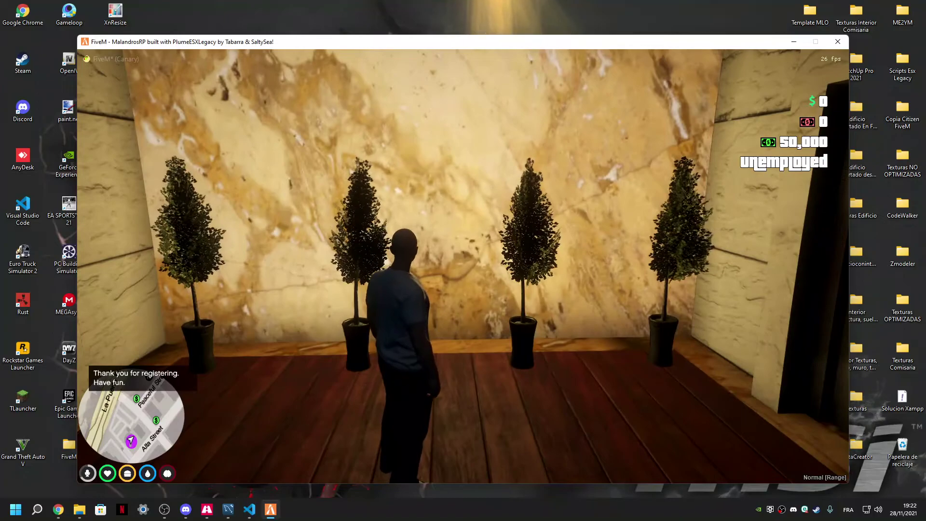
{"action": "key", "text": "w"}
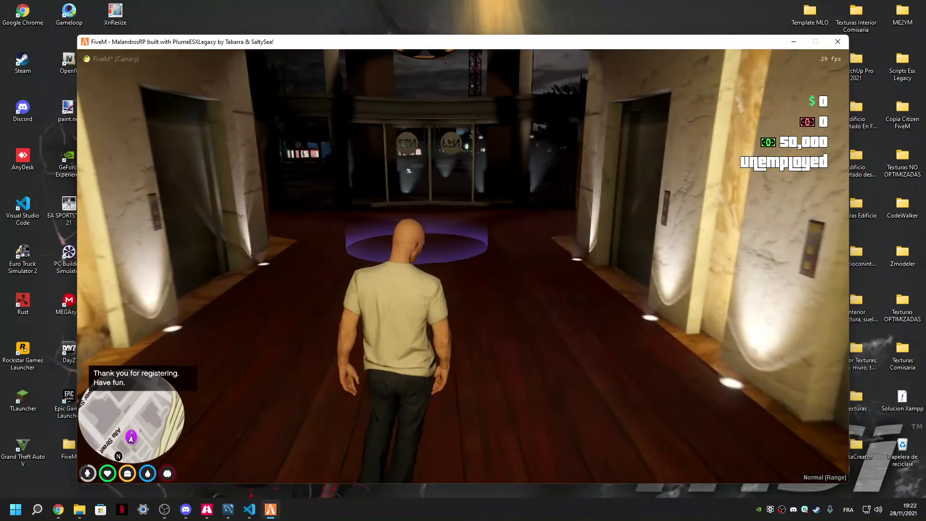
{"action": "key", "text": "super"}
{"action": "key", "text": "super"}
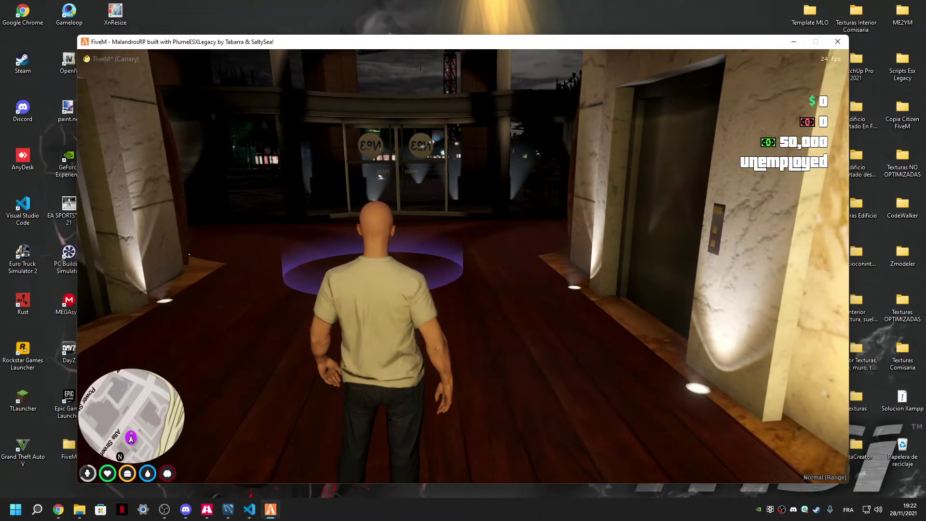
{"action": "key", "text": "w"}
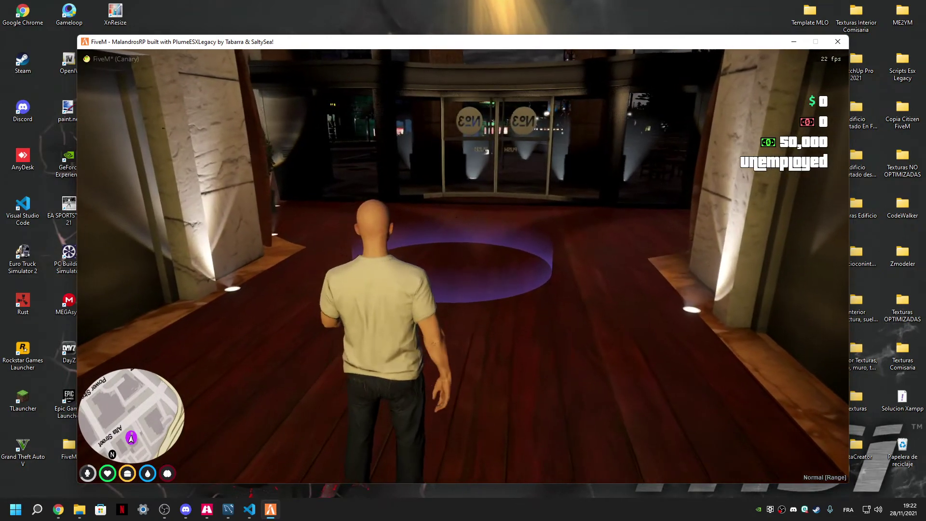
{"action": "key", "text": "Escape"}
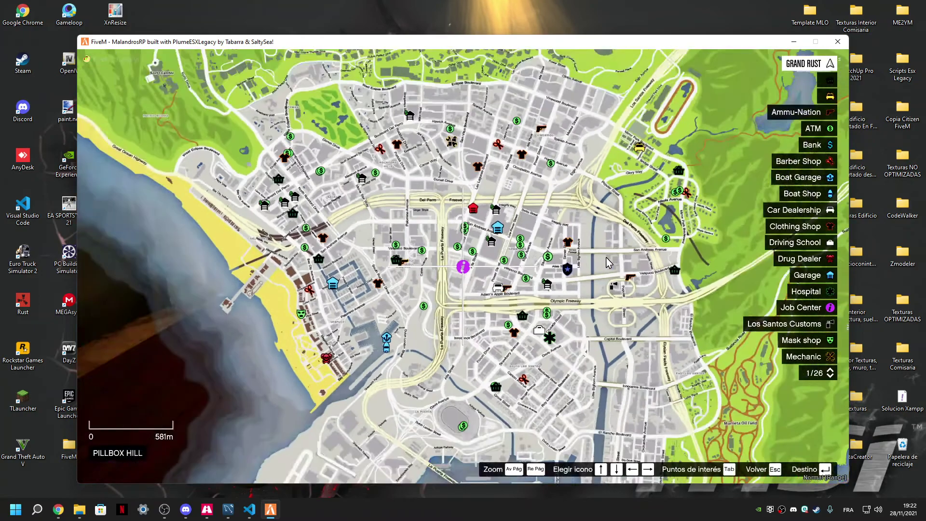
{"action": "key", "text": "Down"}
{"action": "key", "text": "Down"}
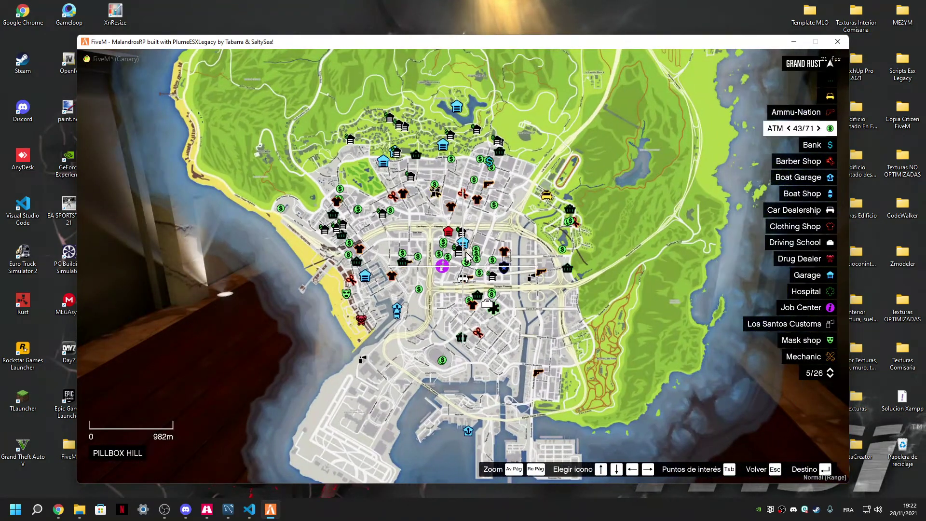